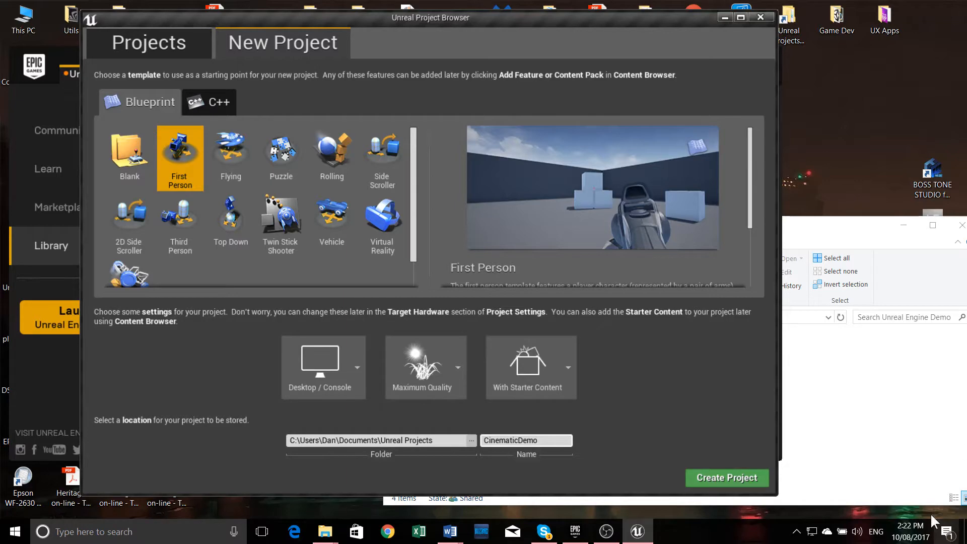
Create the CinematicDemo project from the First Person Blueprint template with desktop, maximum quality and starter content settings
left_click(723, 483)
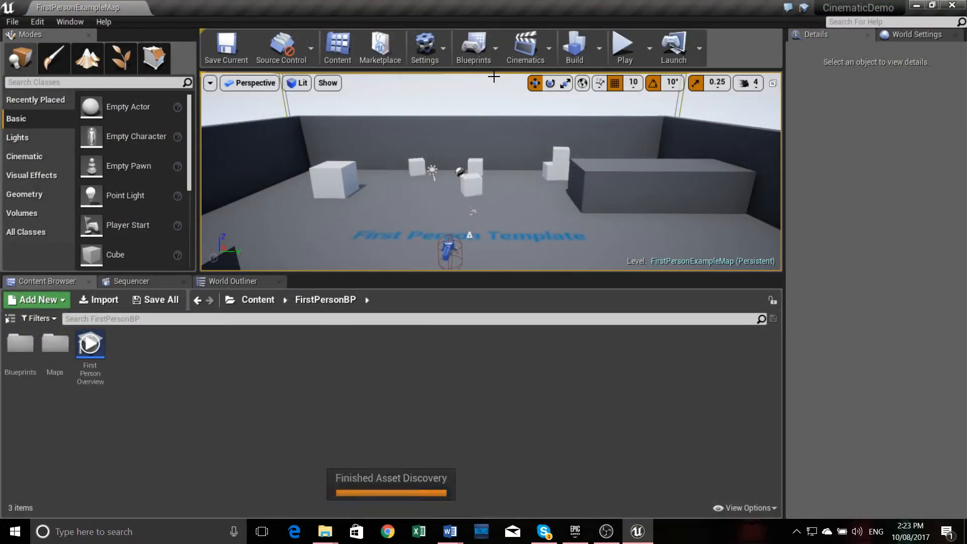
Look around the First Person example level to examine its walls, floor, cubes and sky from different angles
mouse_move(404, 140)
right_mouse_down()
mouse_move(420, 164)
mouse_move(352, 160)
mouse_move(479, 168)
mouse_move(410, 145)
right_mouse_up()
key("d")
left_click(365, 108)
right_click(364, 111)
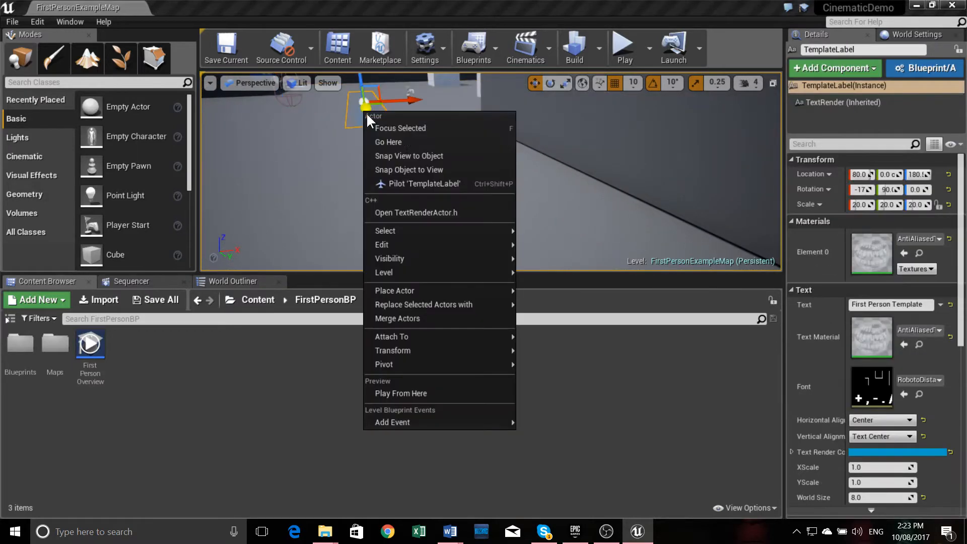
left_click(540, 137)
right_click_drag(539, 137, 526, 91)
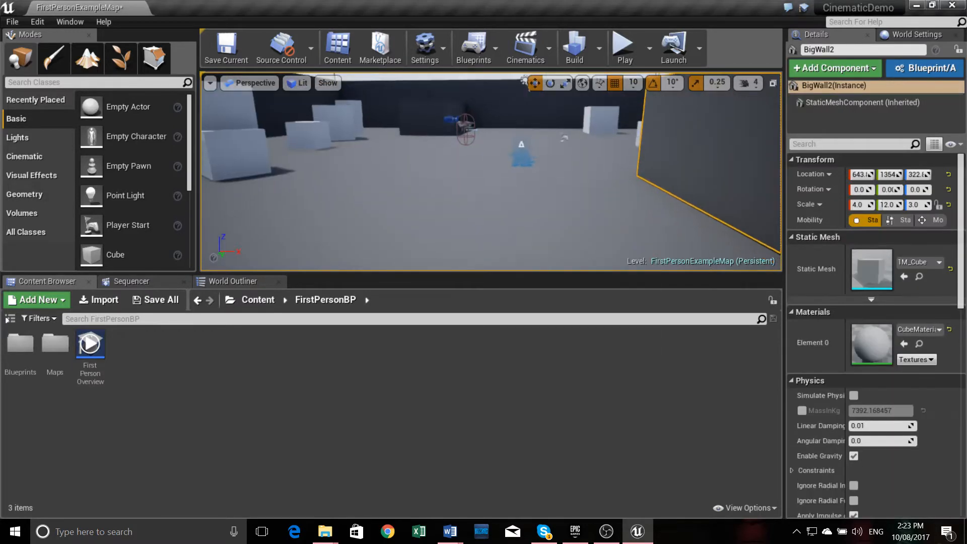
right_click(484, 132)
right_click(414, 171)
mouse_move(415, 169)
right_mouse_down()
mouse_move(417, 150)
mouse_move(417, 174)
right_mouse_up()
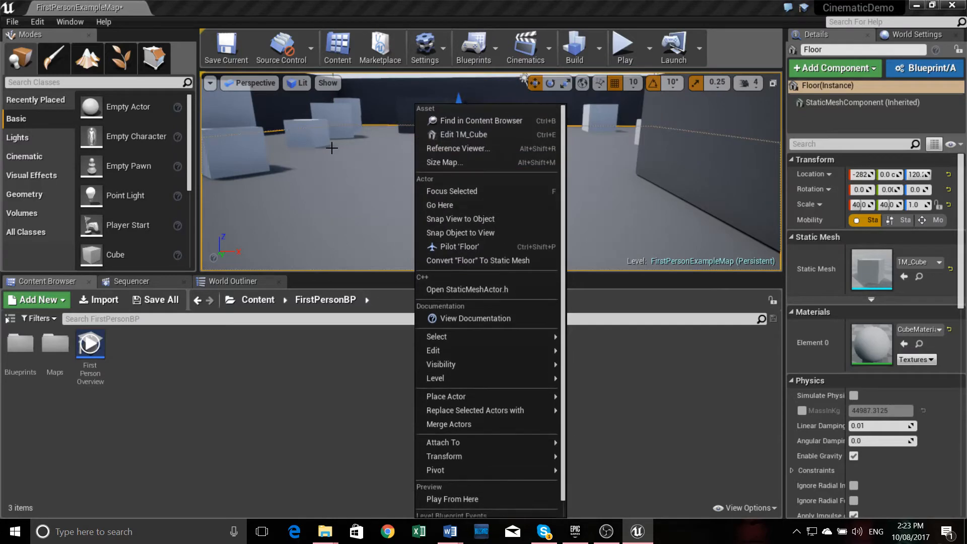
left_click(331, 147)
right_click(516, 166)
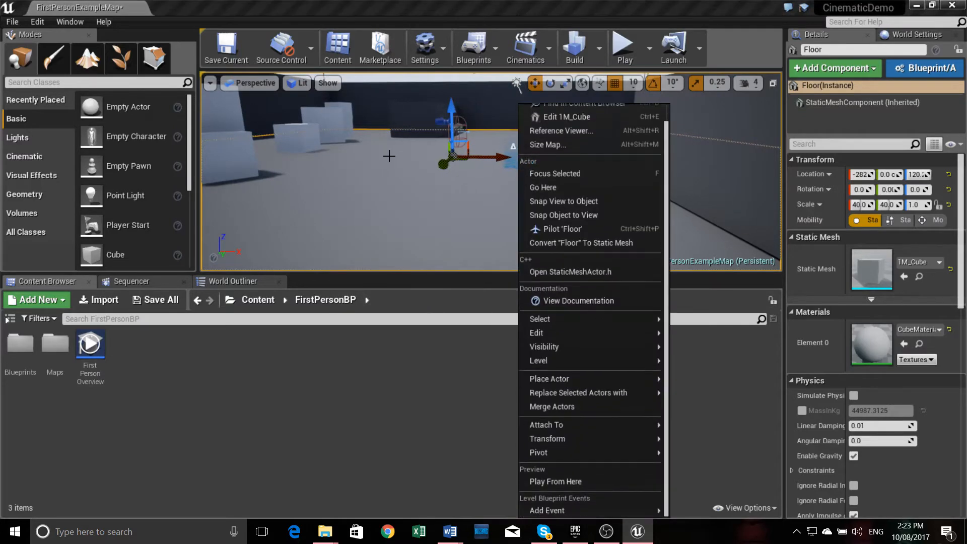
right_click(377, 123)
mouse_move(378, 119)
right_mouse_down()
mouse_move(376, 90)
mouse_move(381, 124)
mouse_move(355, 164)
mouse_move(356, 123)
mouse_move(373, 117)
mouse_move(355, 117)
mouse_move(400, 115)
mouse_move(368, 112)
mouse_move(363, 83)
mouse_move(368, 125)
mouse_move(323, 115)
mouse_move(363, 118)
right_mouse_up()
left_click(382, 94)
left_click(383, 77)
key("d")
left_click(330, 115)
right_click(386, 81)
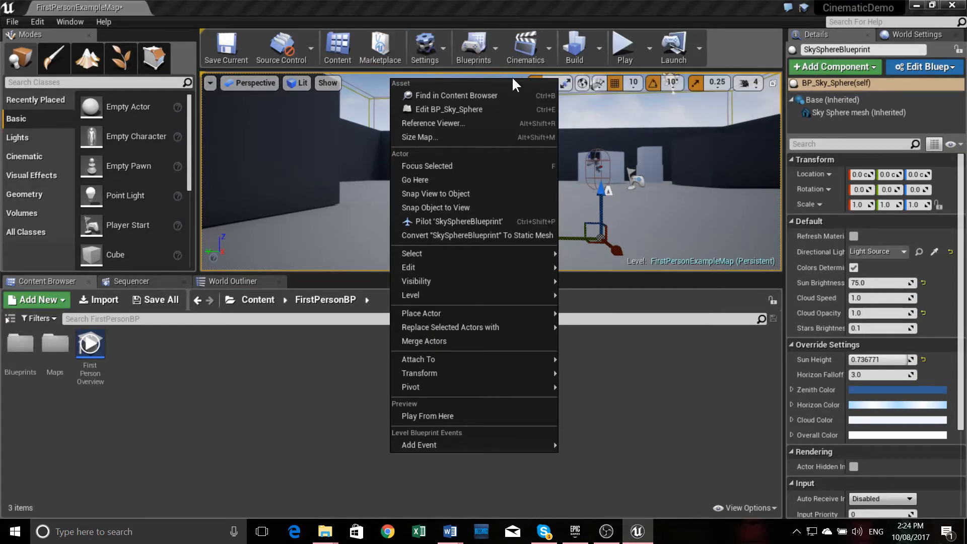
mouse_move(423, 281)
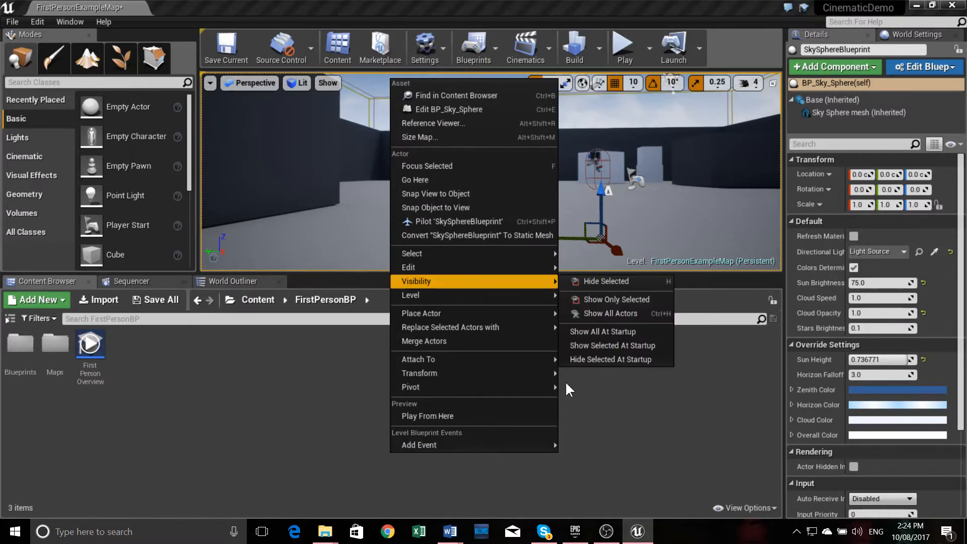
left_click(708, 291)
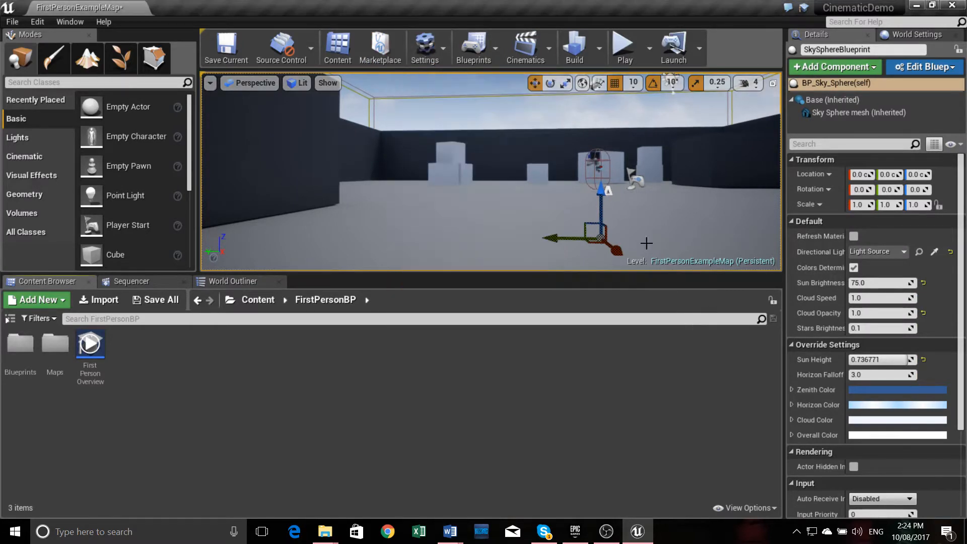
Add a level sequence named CinematicSeq1, saved in the root Content folder
left_click(544, 50)
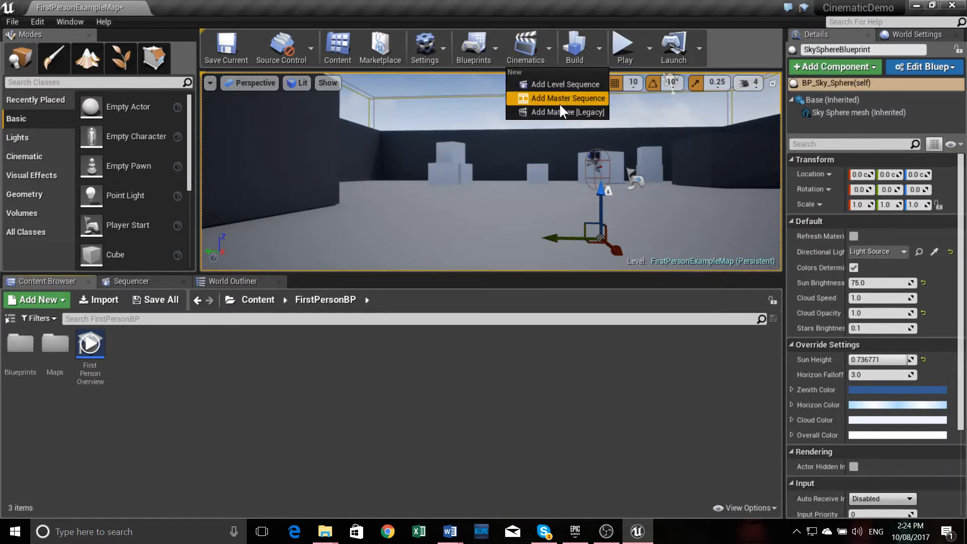
left_click(586, 82)
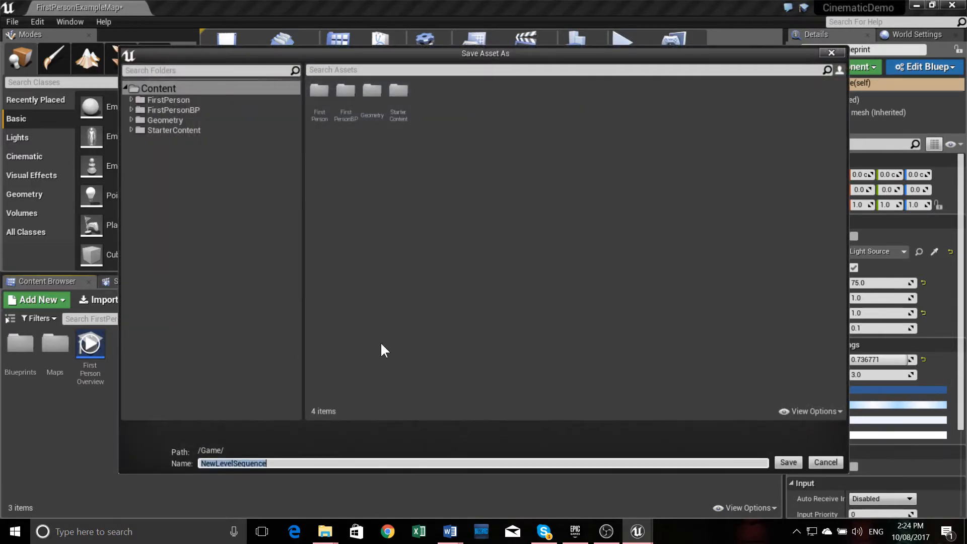
type("CinematicSeq1")
left_click(787, 462)
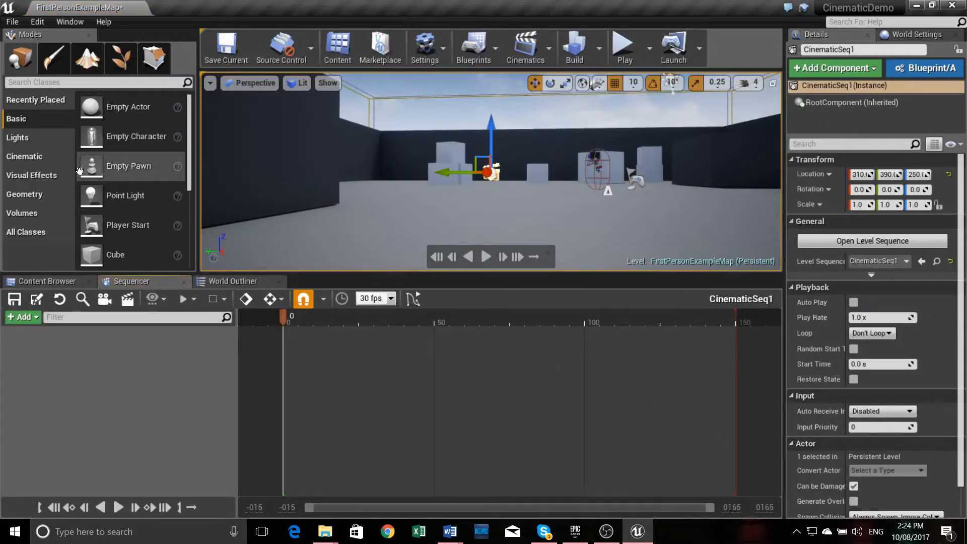
Create a folder named Sequences in the root Content folder, after checking CinematicSeq1 in the World Outliner
left_click(48, 280)
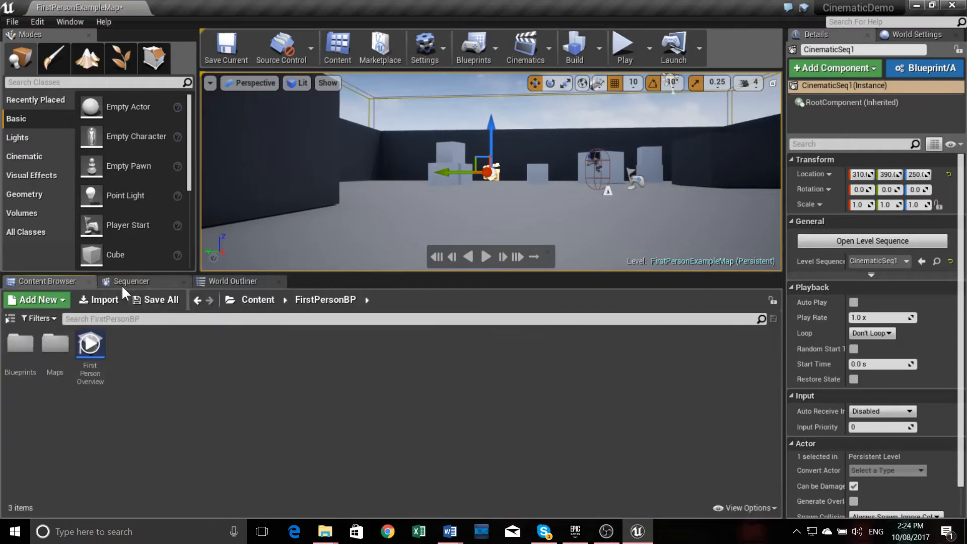
left_click(243, 284)
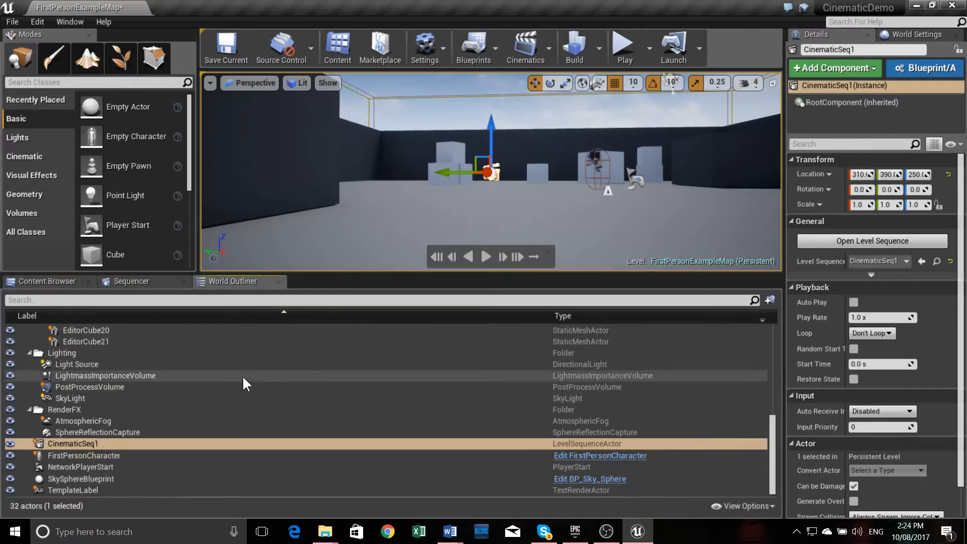
left_click(46, 280)
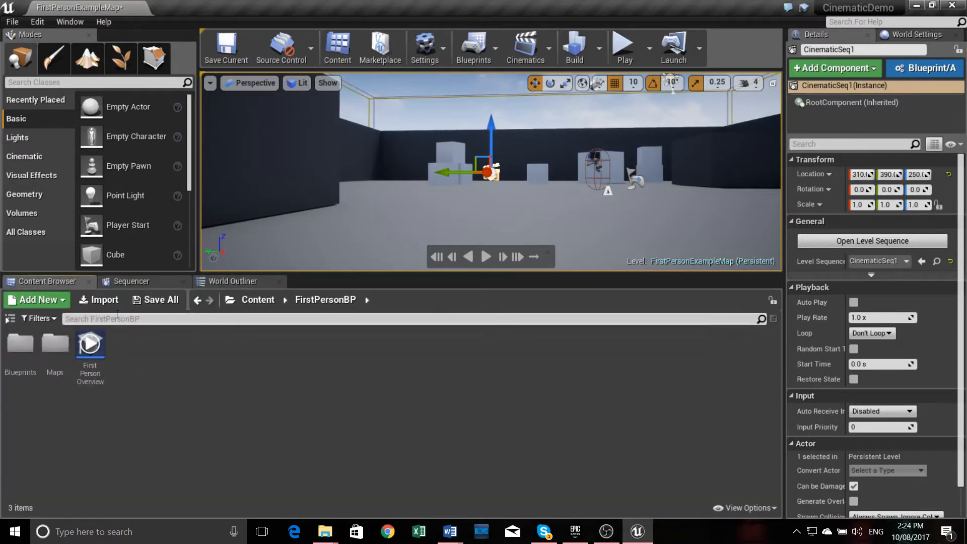
left_click(257, 300)
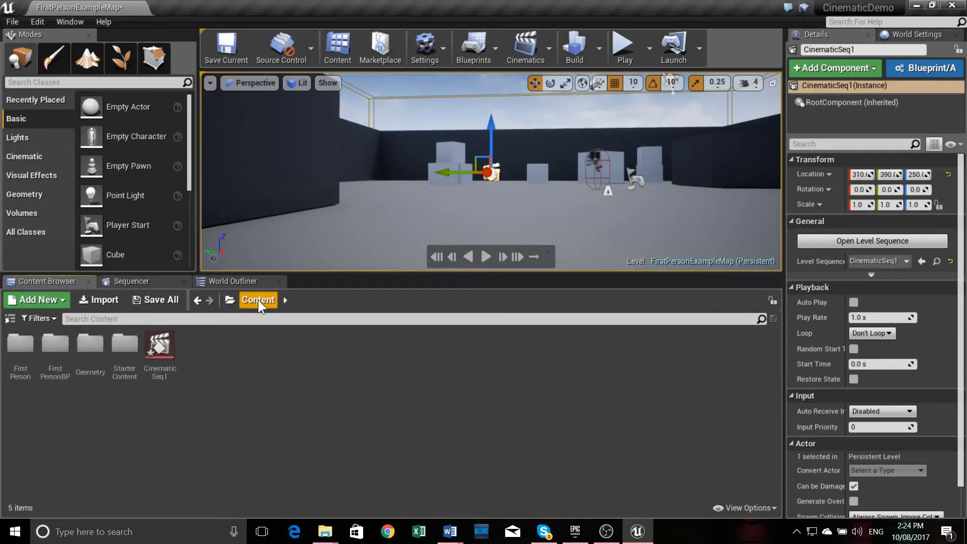
right_click(228, 344)
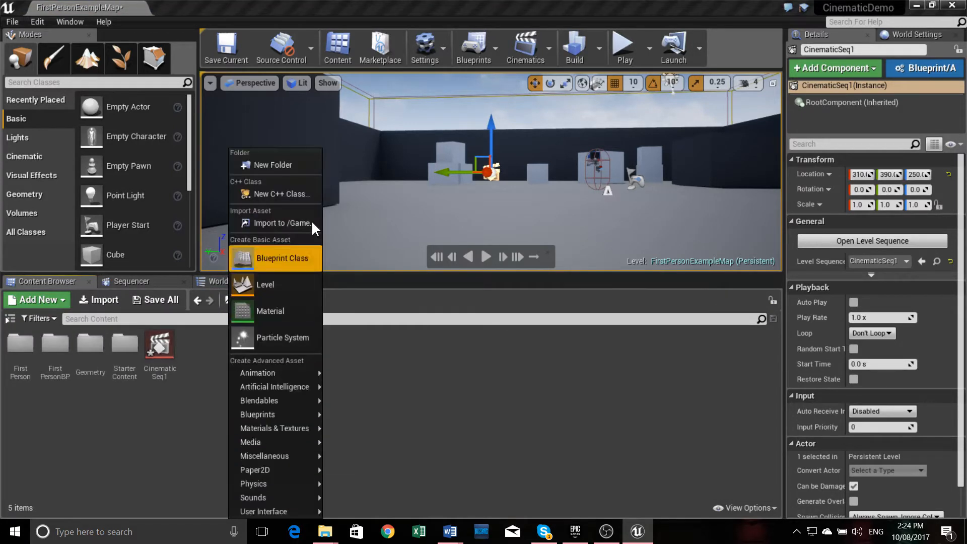
left_click(272, 164)
type("Sequences")
key("Return")
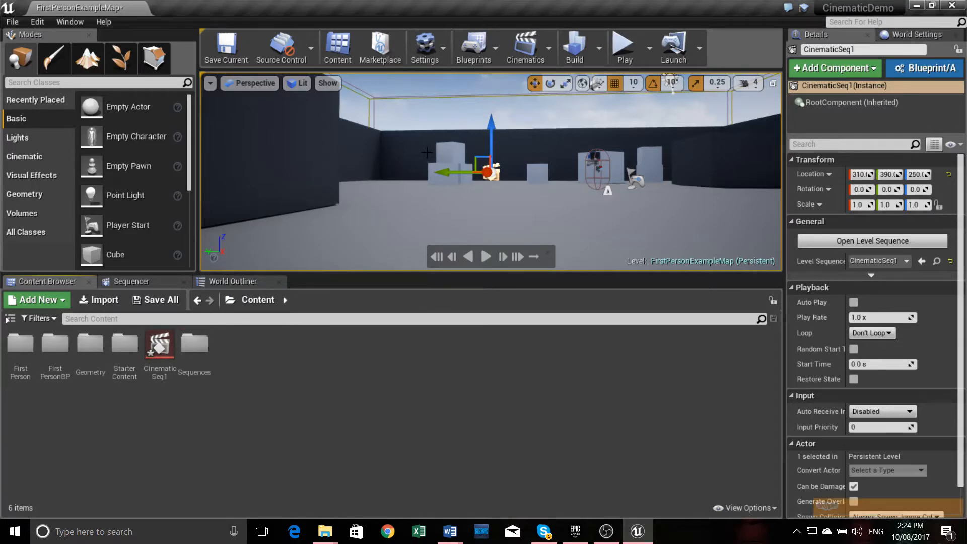
Move the CinematicSeq1 asset into the Sequences folder and select it there
left_click_drag(159, 348, 195, 343)
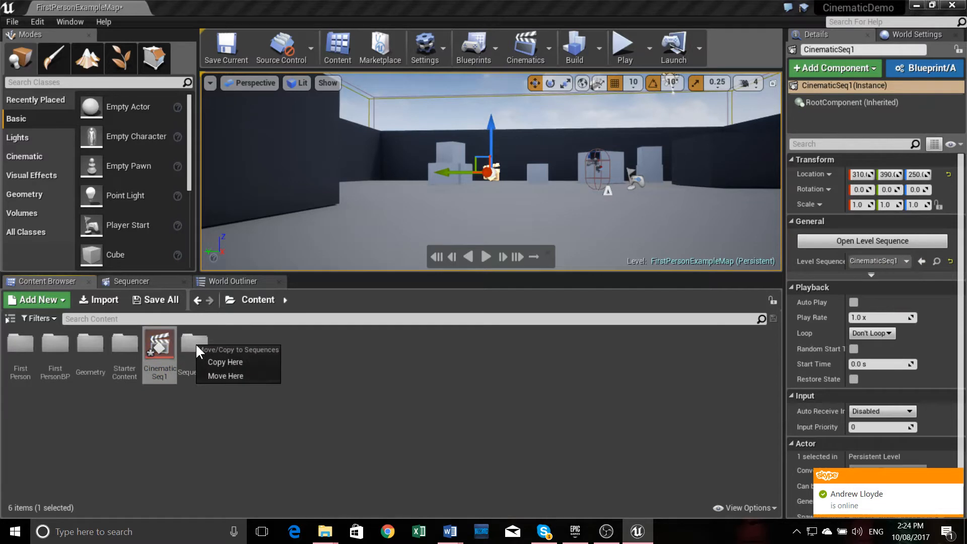
left_click(227, 378)
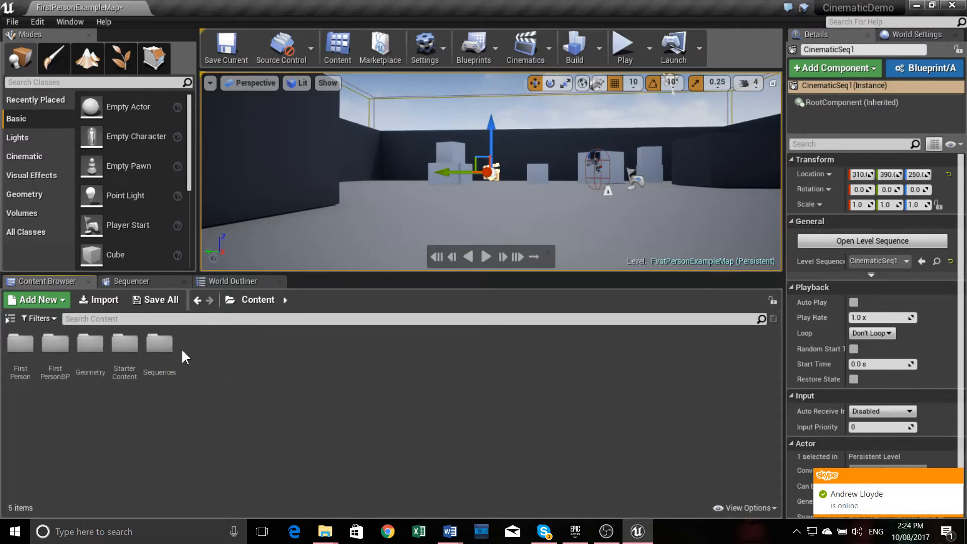
double_click(159, 344)
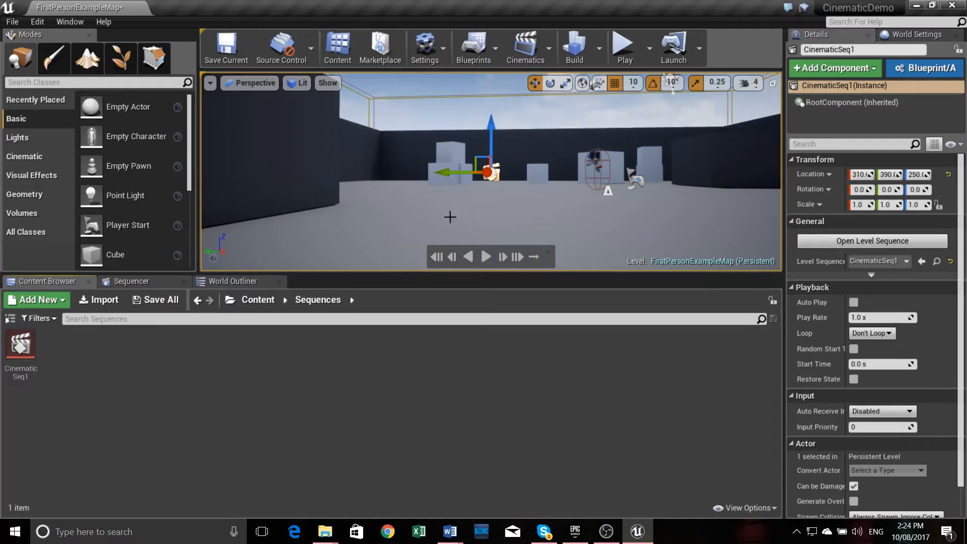
left_click(20, 352)
Show CinematicSeq1 in Sequencer, widen its timeline area and move the playhead to frame 41
left_click(137, 280)
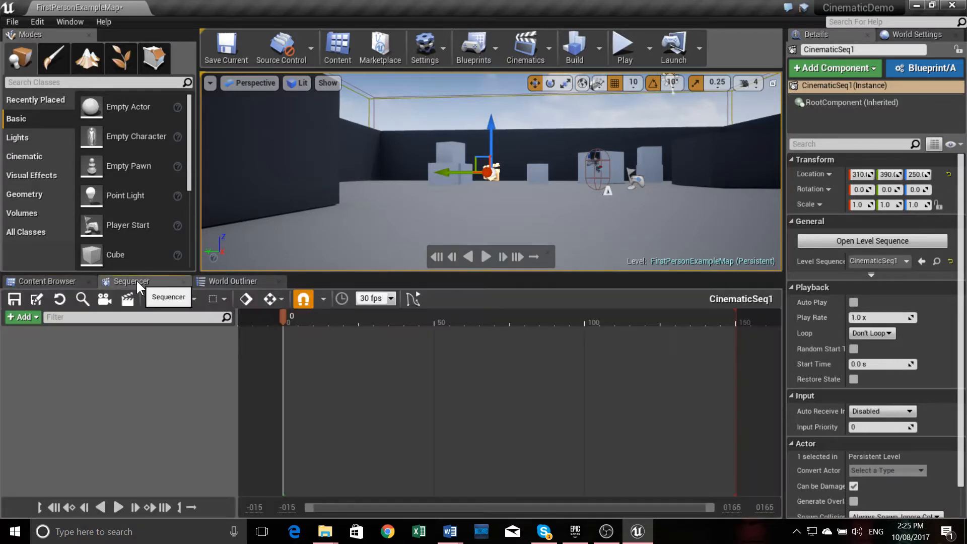
left_click_drag(236, 360, 196, 360)
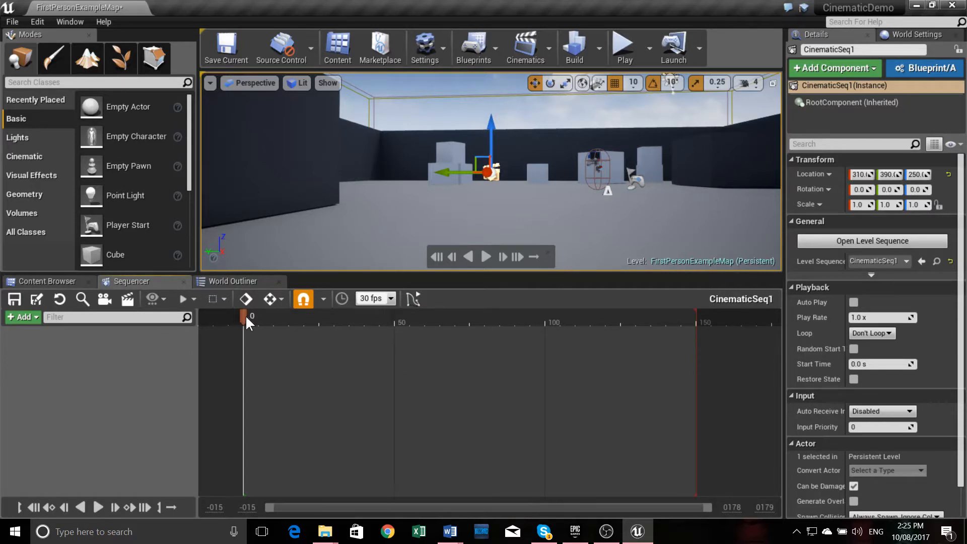
left_click_drag(245, 318, 367, 319)
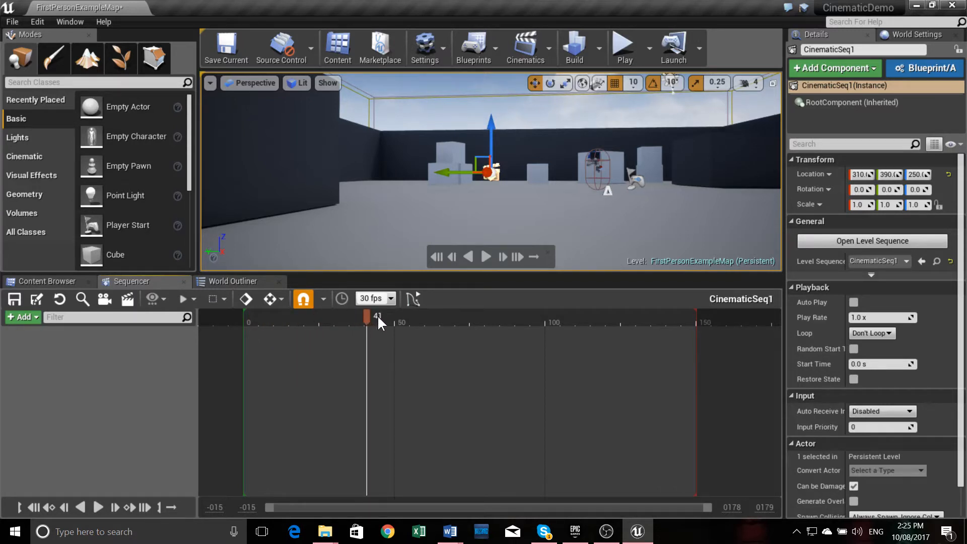
Set the time snapping interval to 0.1s and move the playhead to 4.00 seconds
left_click(394, 296)
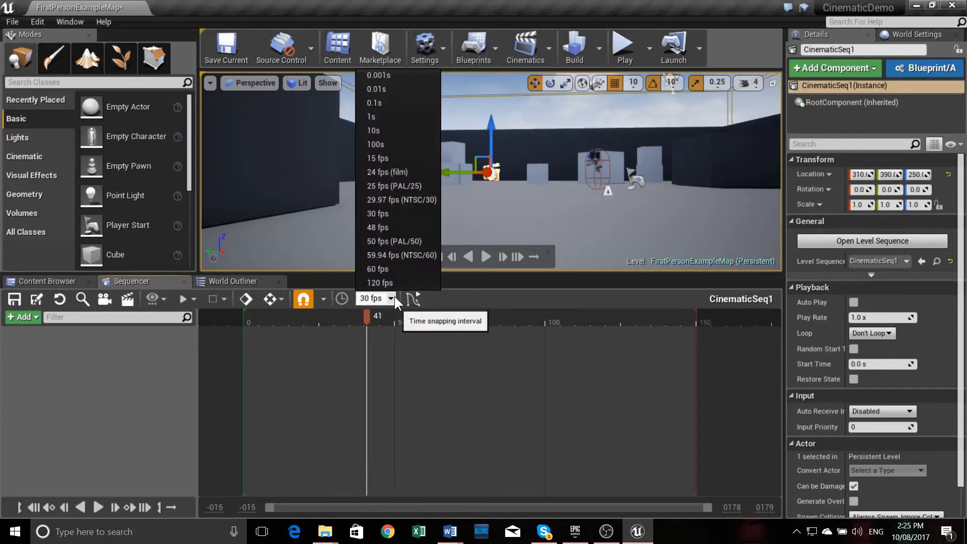
left_click(383, 101)
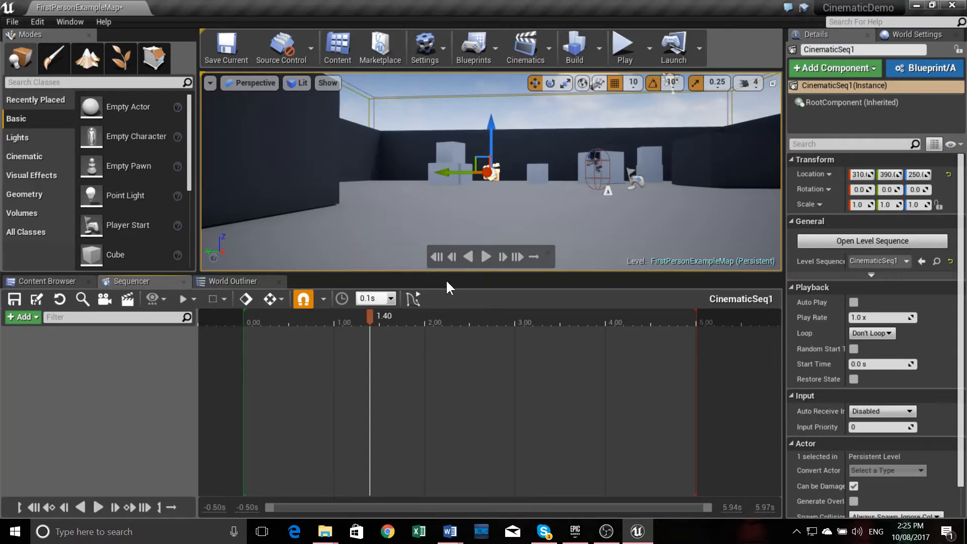
left_click_drag(373, 320, 606, 323)
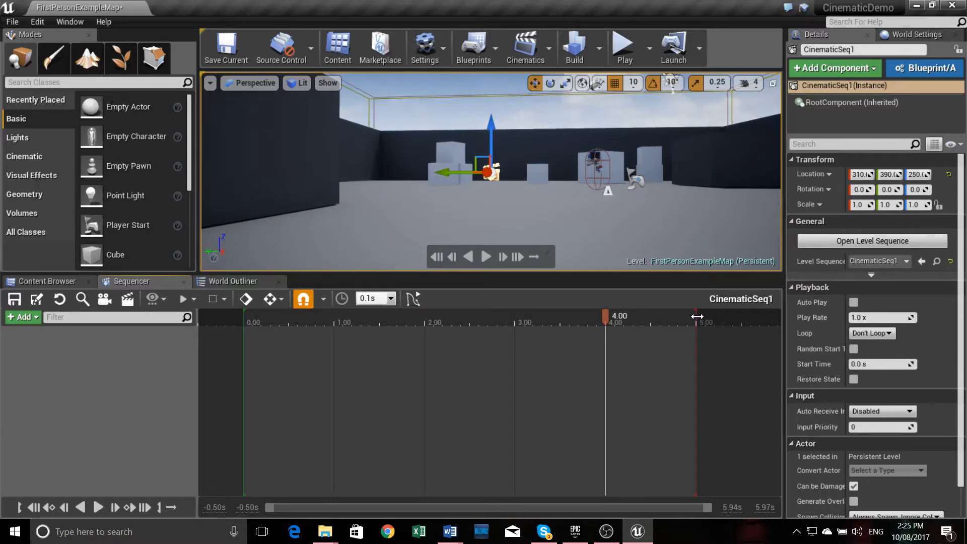
Set the end of the visible timeline range to 10 seconds
left_click(731, 507)
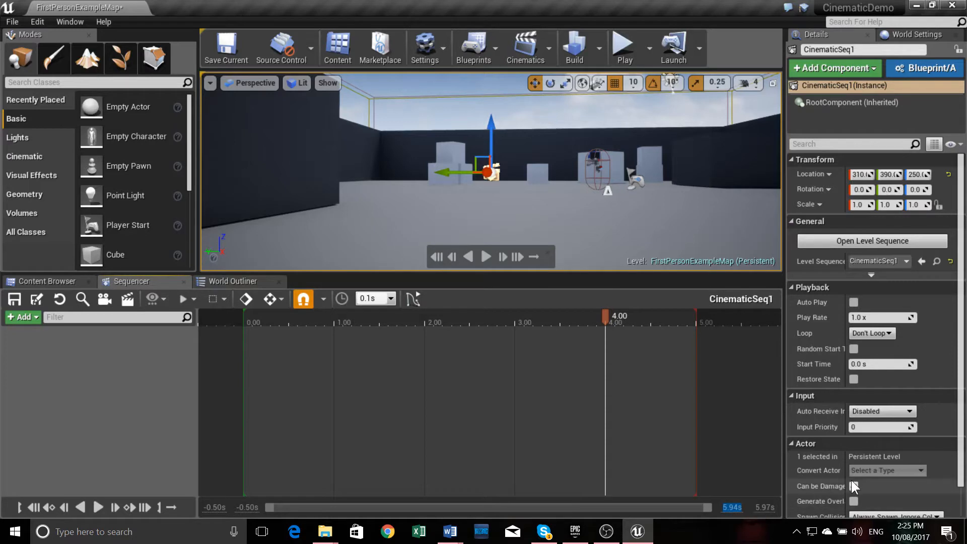
type("10")
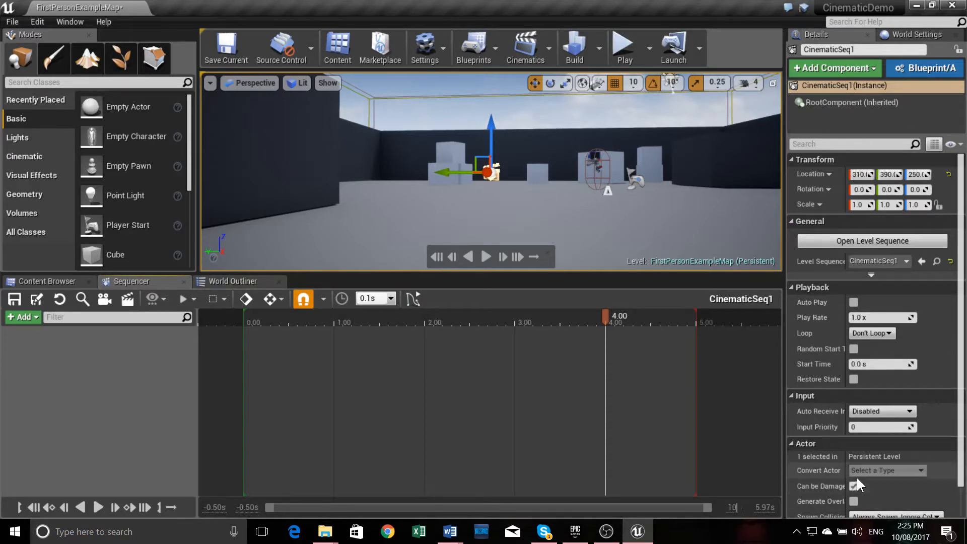
key("Return")
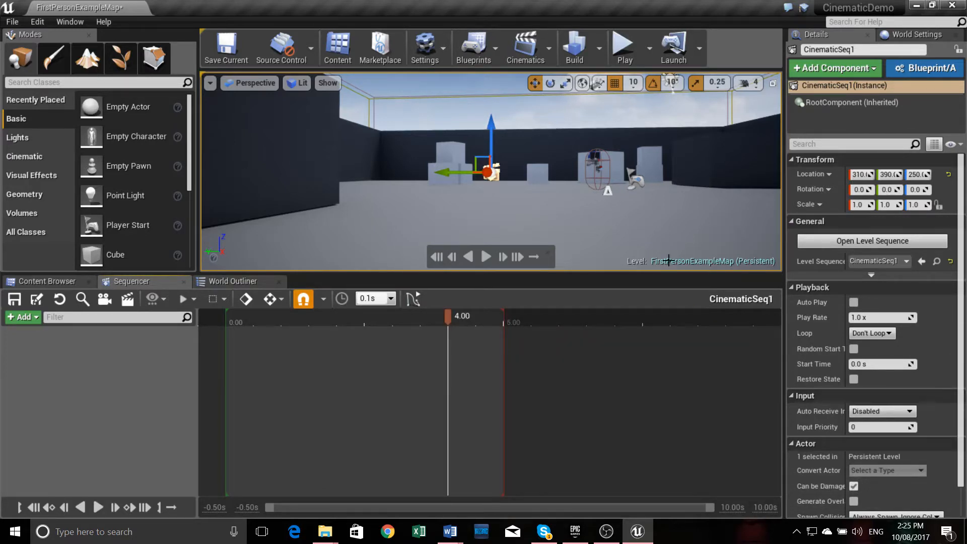
Move the sequence's playback end marker to 10.00 seconds, extending the timeline's working range to make room
left_click_drag(506, 317, 787, 314)
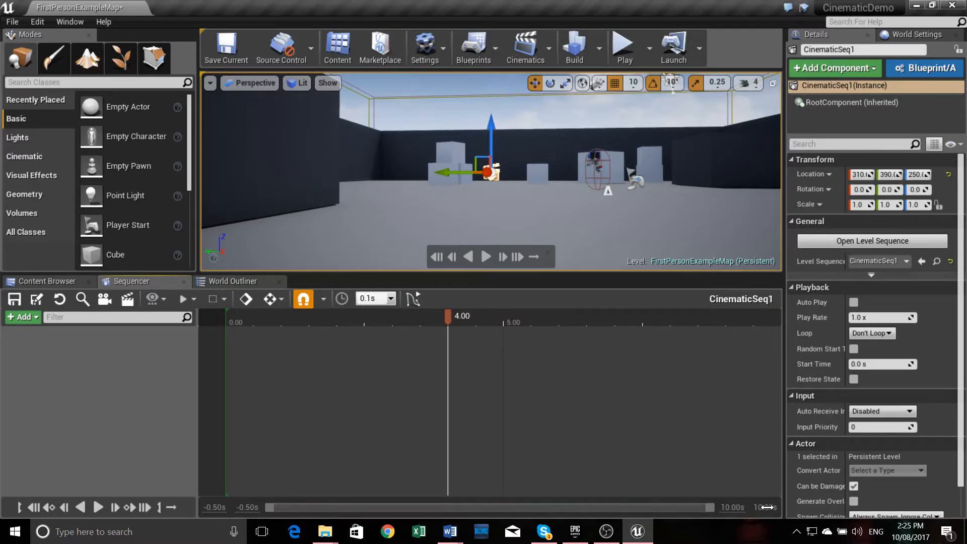
left_click_drag(765, 508, 782, 507)
left_click_drag(610, 508, 713, 510)
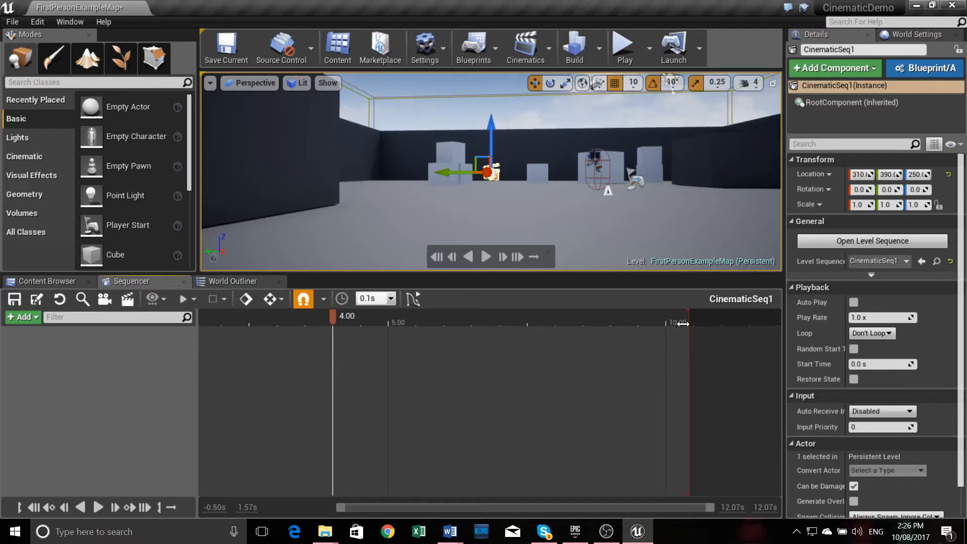
left_click_drag(686, 316, 665, 315)
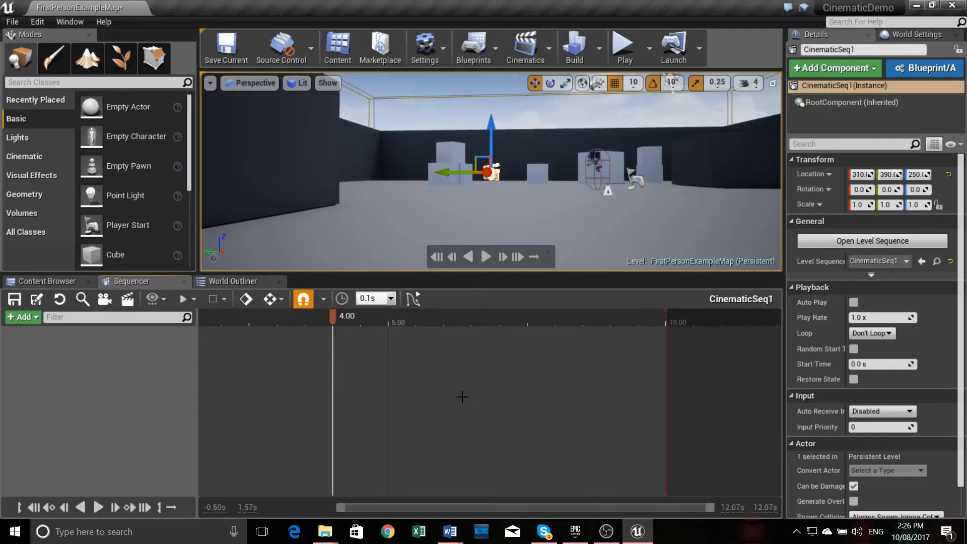
Return the playhead to 0.00 seconds and enable keying all channels when only one of them changes
left_click_drag(438, 507, 278, 506)
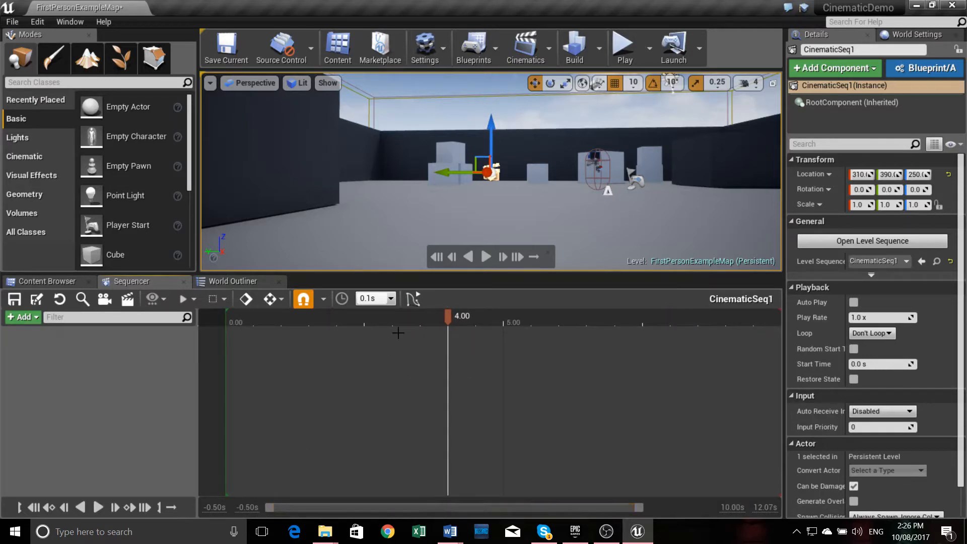
left_click_drag(448, 316, 228, 322)
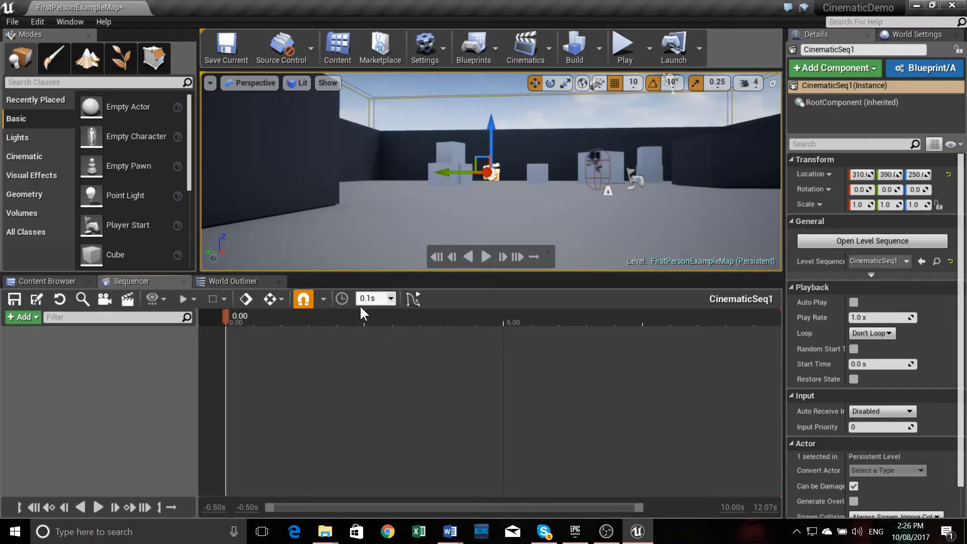
left_click(247, 300)
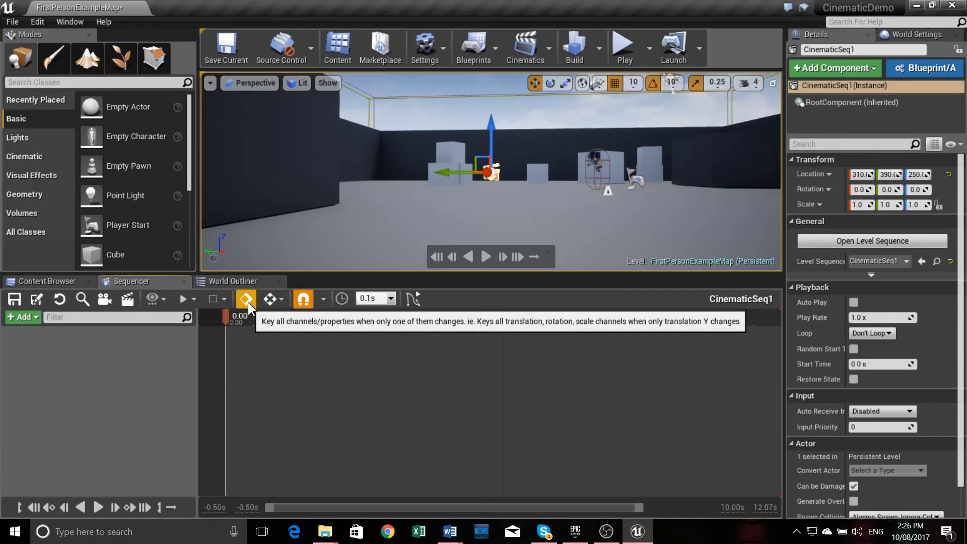
Set the sequence's auto-key mode to Auto-key All
left_click(276, 298)
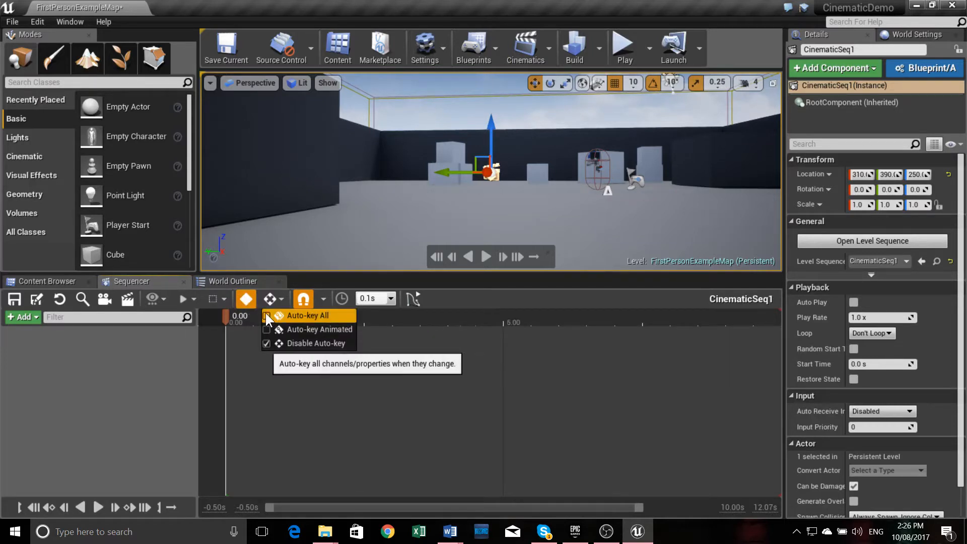
left_click(265, 314)
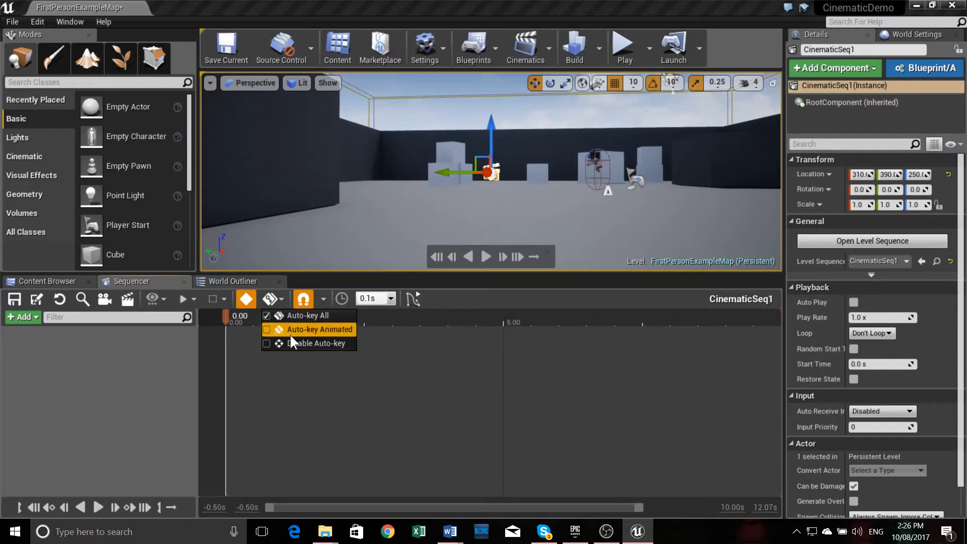
left_click(525, 287)
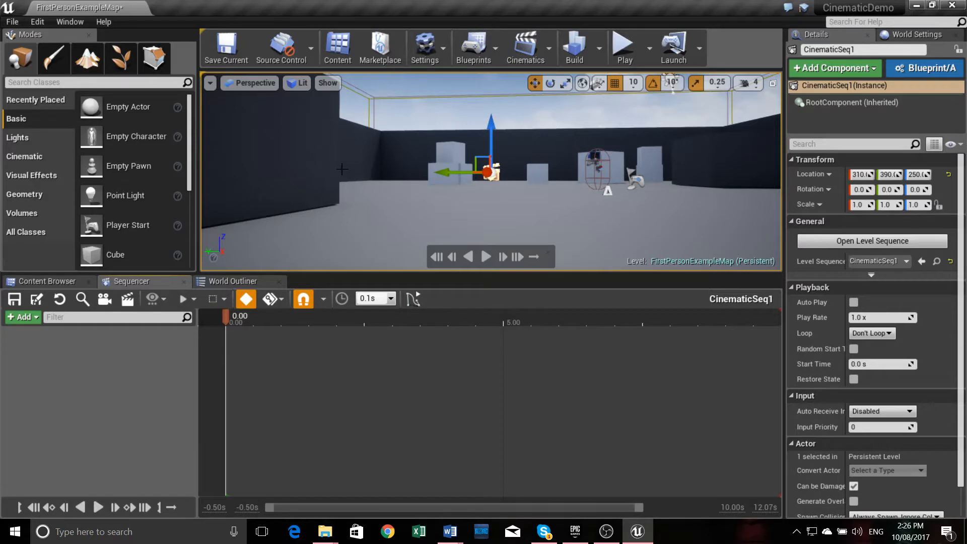
Create a cine camera in the sequence from a viewpoint looking across the arena floor, with the large wall alongside
left_click(361, 143)
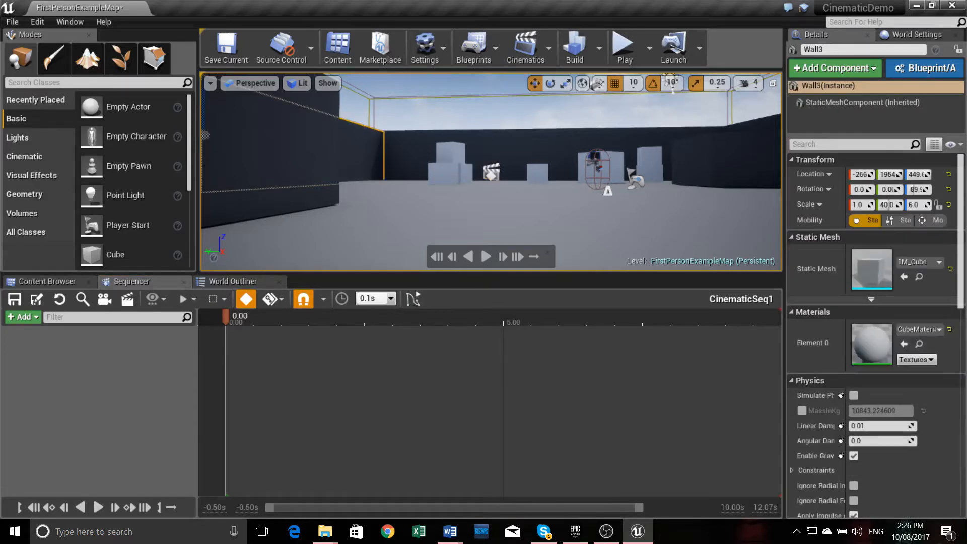
right_click(361, 144)
right_click(567, 112)
right_click(521, 99)
right_click(480, 104)
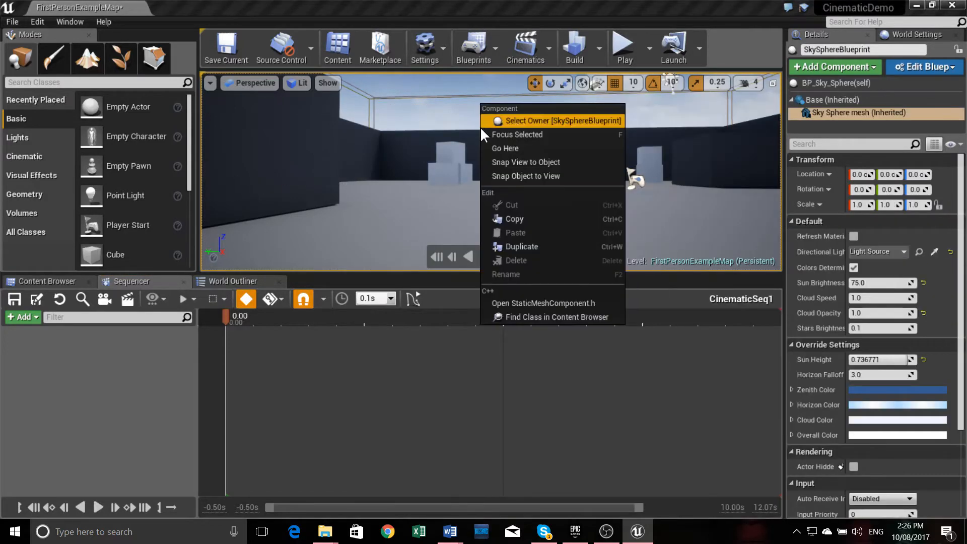
right_click(474, 112)
right_click(440, 91)
right_click(430, 118)
right_click_drag(430, 118, 451, 146)
key("w")
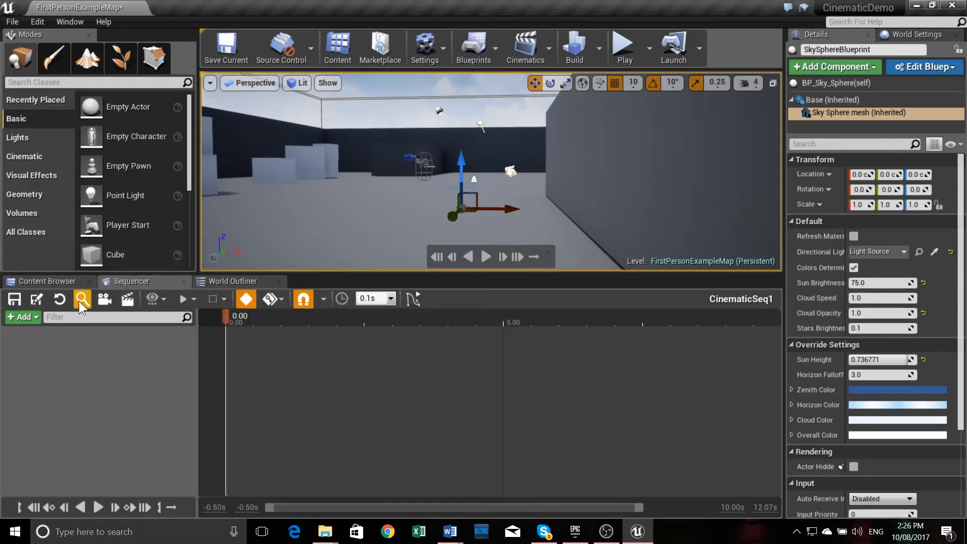
left_click(104, 299)
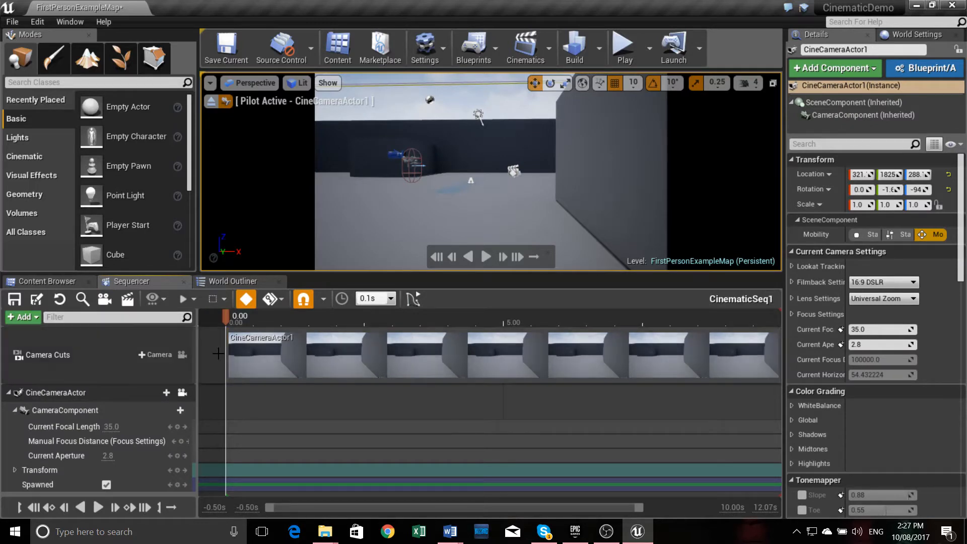
Expand the CineCameraActor's Transform track to show Location, Rotation and Scale, and enlarge the Sequencer area to fit the tracks
left_click(8, 392)
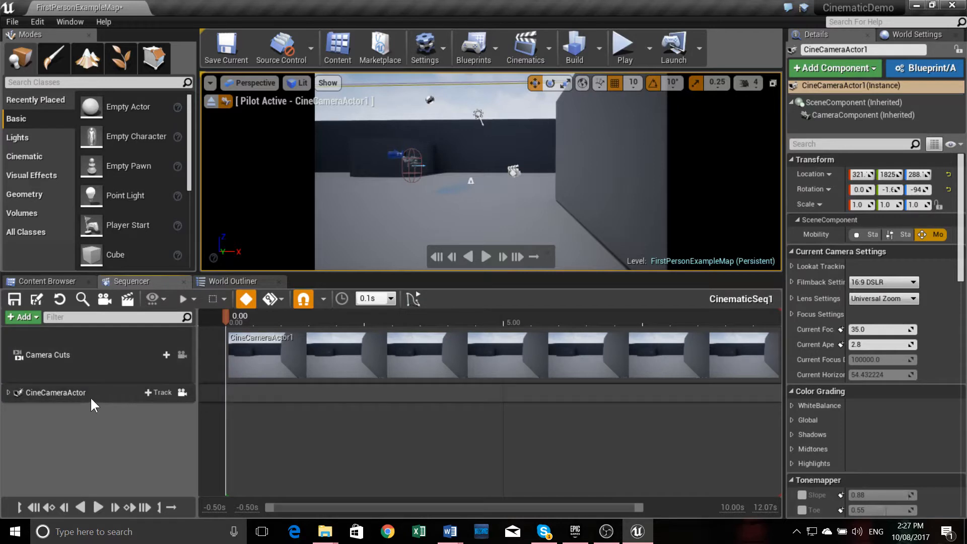
left_click(8, 392)
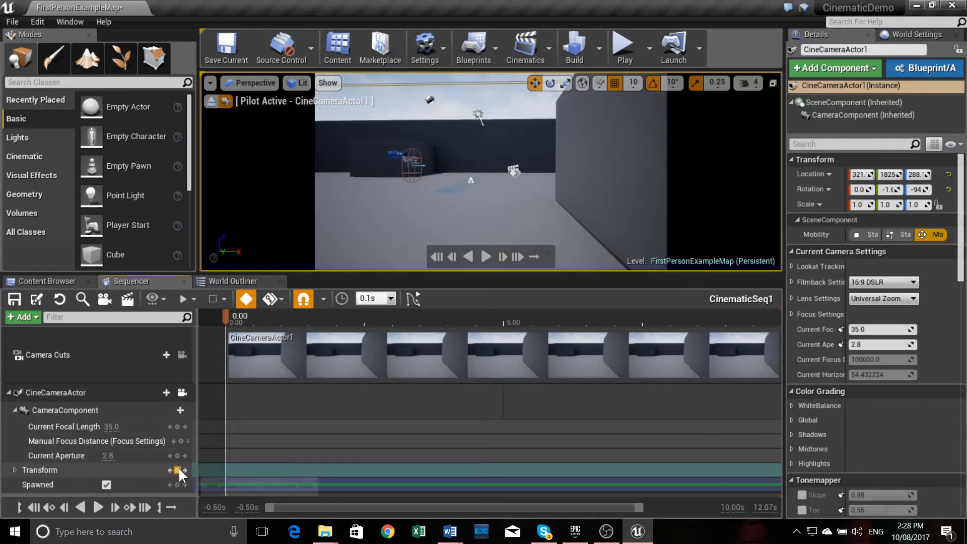
left_click(15, 469)
scroll(78, 471, "down", 1)
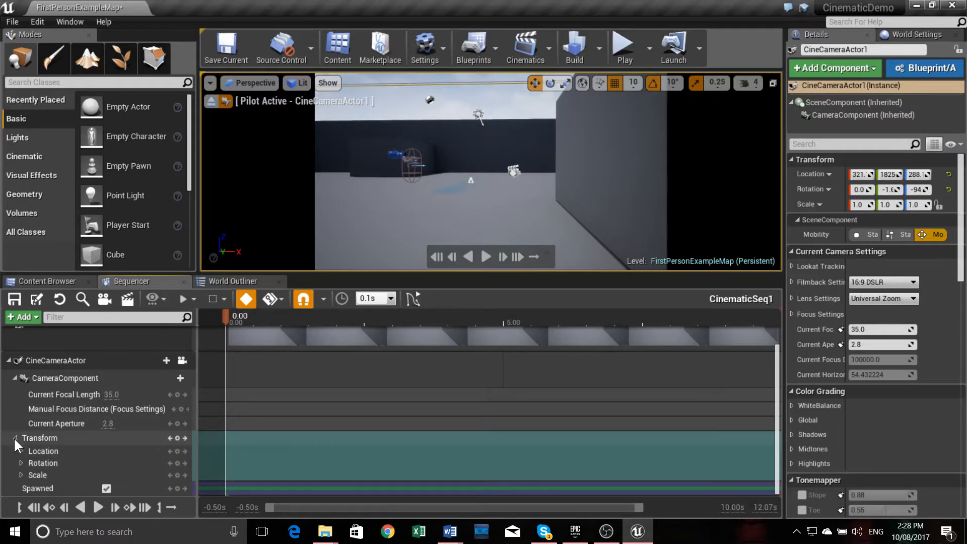
left_click(15, 437)
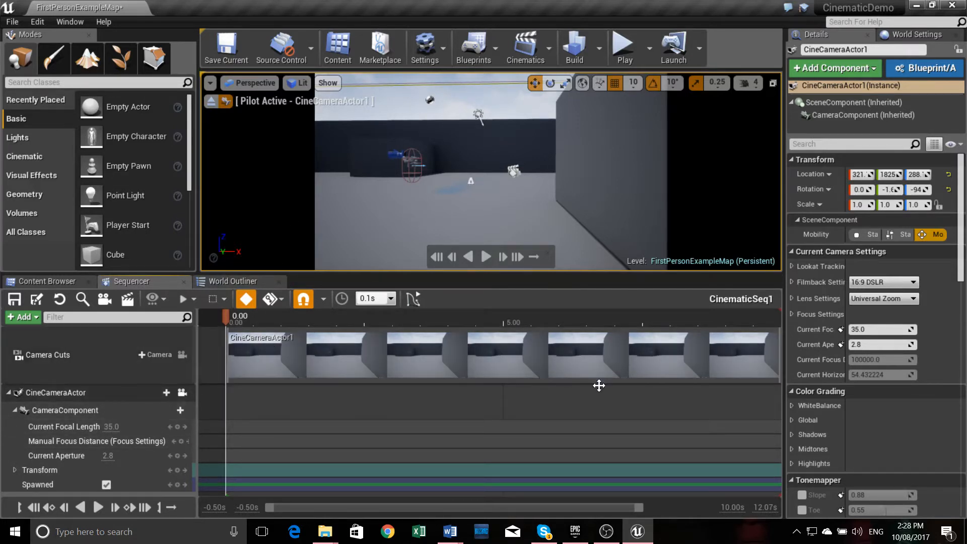
left_click_drag(551, 273, 562, 239)
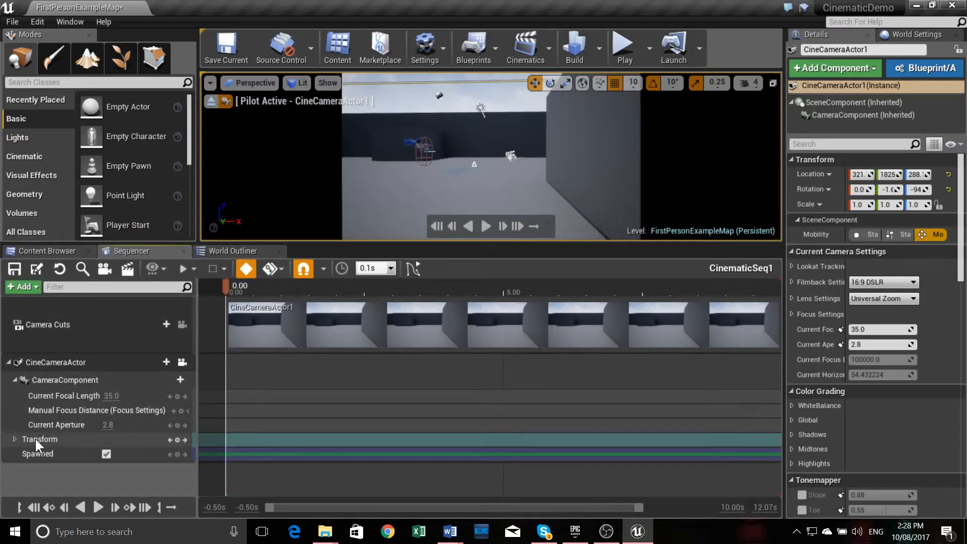
left_click(16, 439)
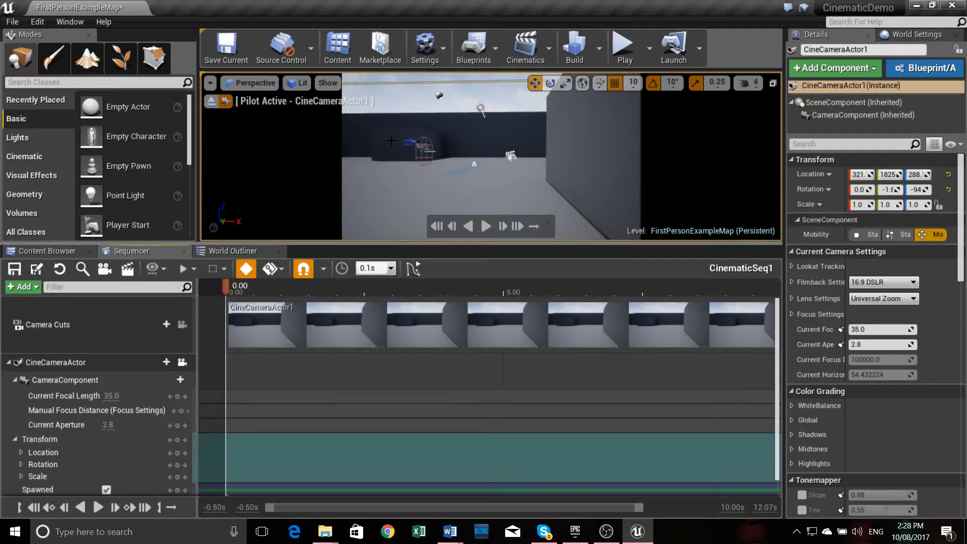
Nudge the piloted camera slightly at 0.00 seconds to record its starting Location, Rotation and Scale keys, leaving nothing selected
mouse_move(407, 175)
right_mouse_down()
mouse_move(406, 163)
mouse_move(407, 176)
right_mouse_up()
right_click(407, 177)
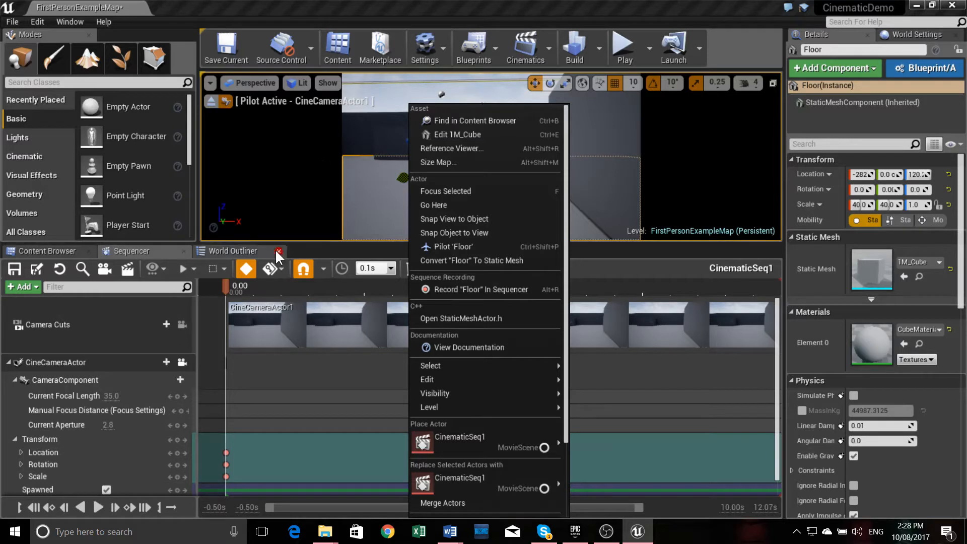
left_click(304, 142)
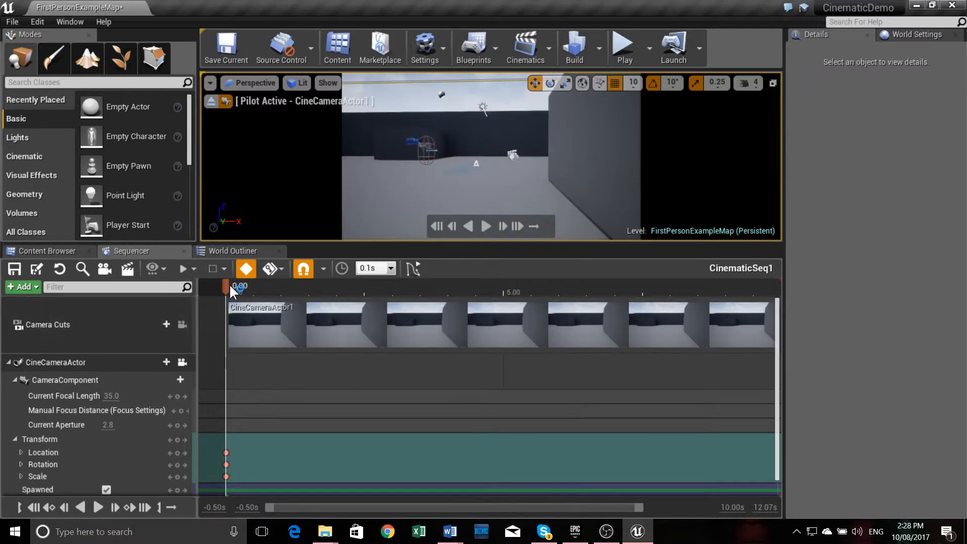
Move the playhead to 3.00 seconds and turn the piloted camera toward the white boxes to key its second pose
left_click_drag(227, 283, 394, 283)
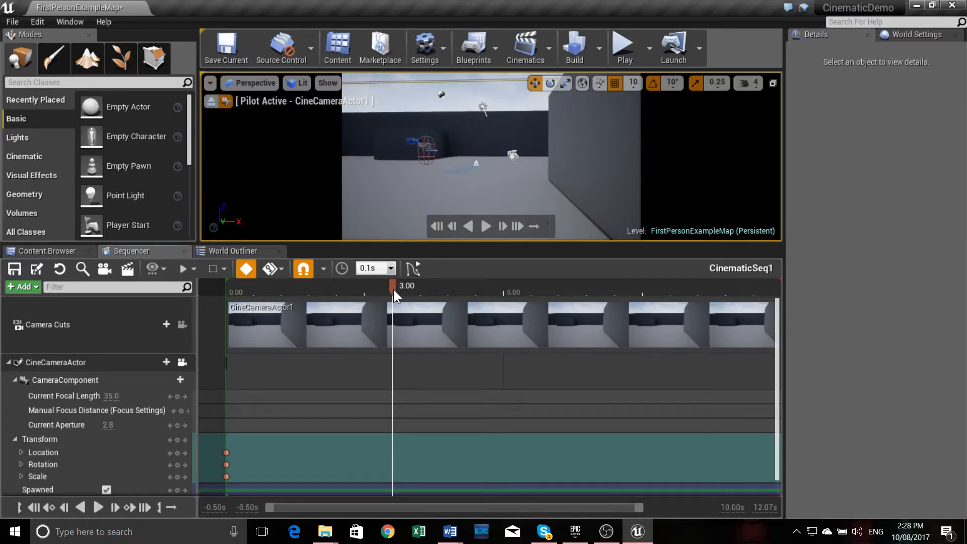
right_click_drag(463, 181, 399, 176)
key("s")
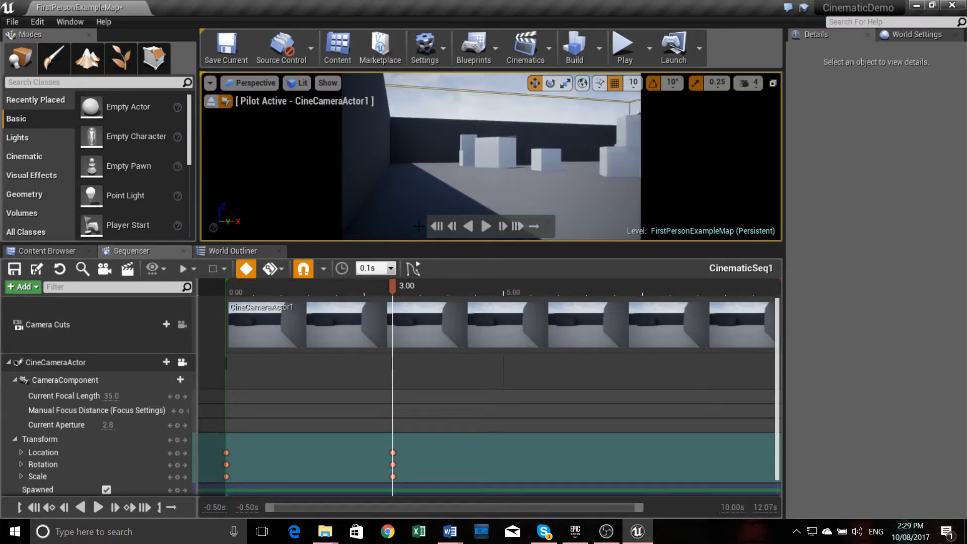
left_click(415, 266)
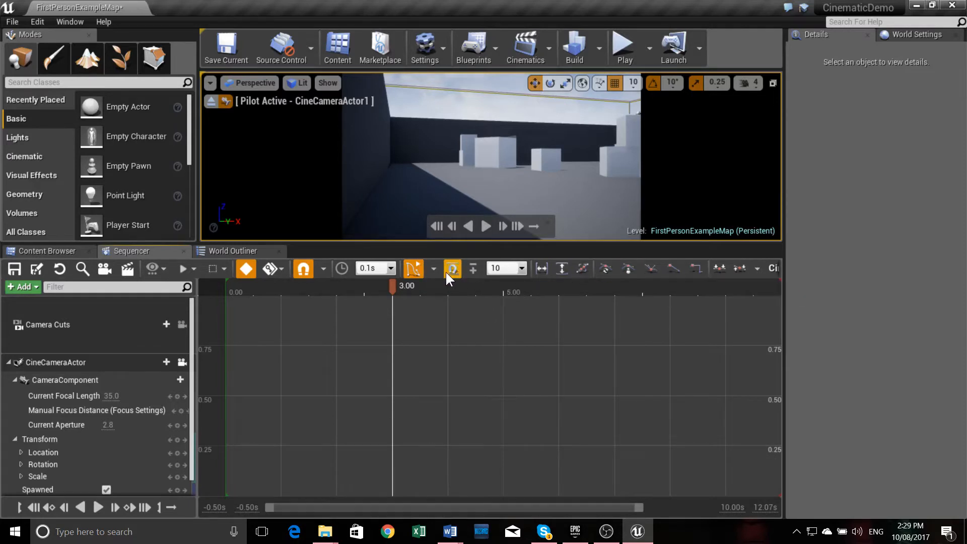
left_click(415, 268)
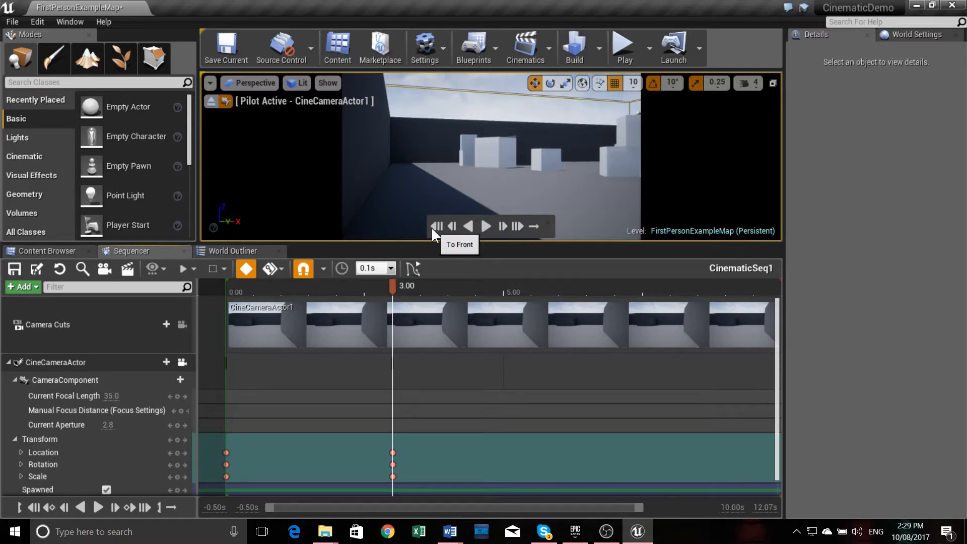
left_click(413, 269)
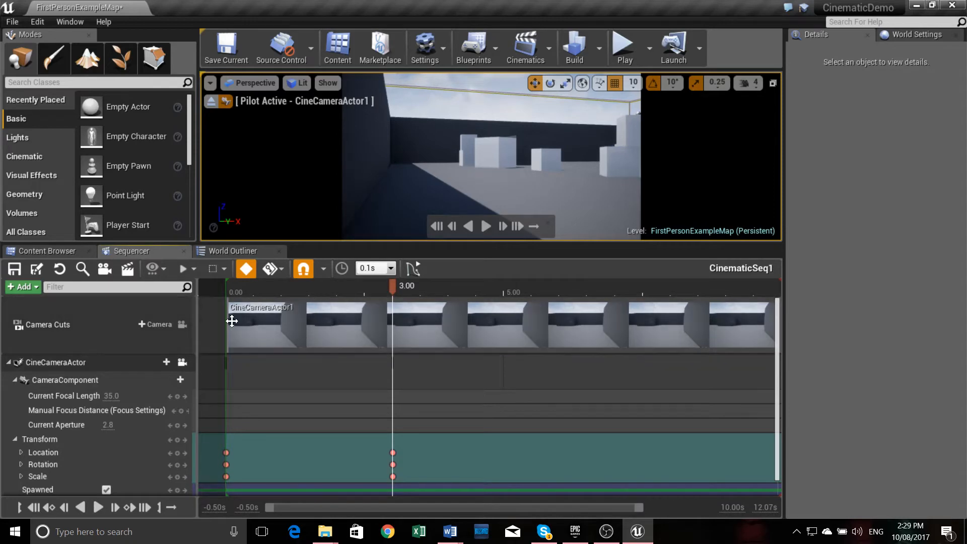
Lock the viewport to the camera cuts and play the sequence from the start in an enlarged viewport
left_click(182, 325)
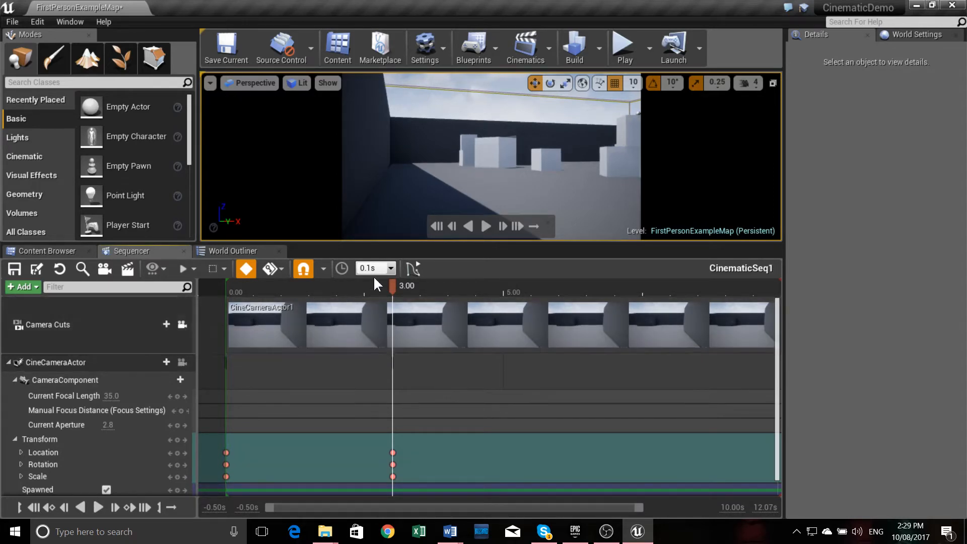
left_click(436, 225)
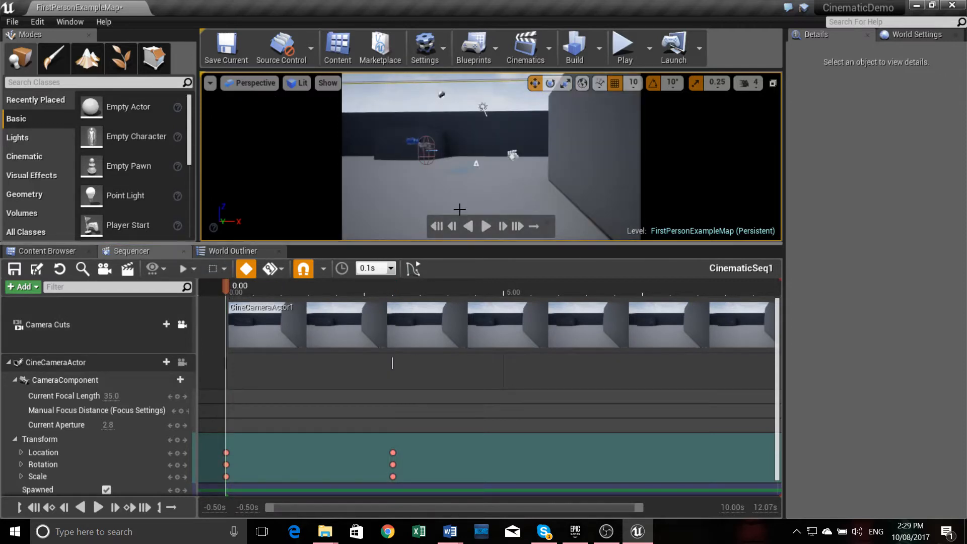
left_click(485, 226)
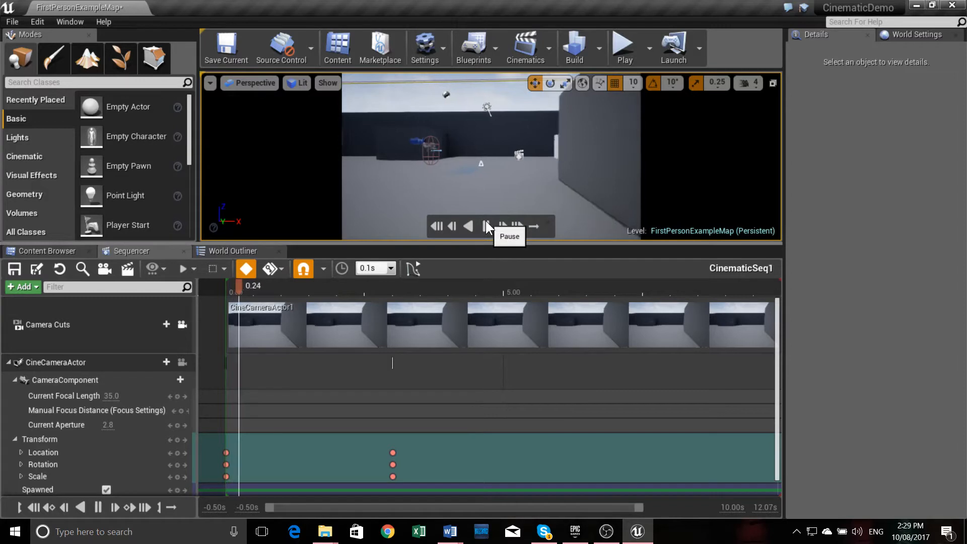
left_click_drag(621, 243, 624, 366)
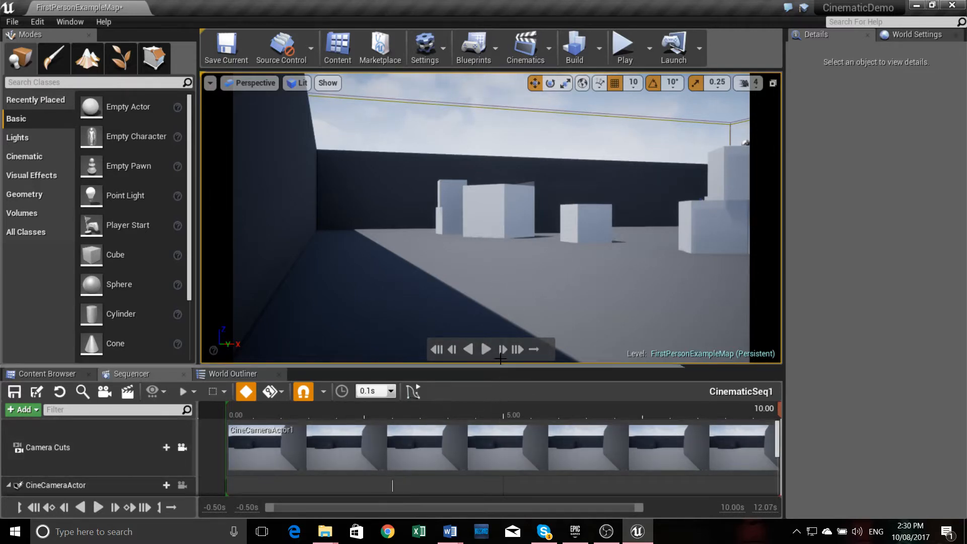
Unlock the viewport from the camera cuts and trim the CineCameraActor1 cut to end at 3.00 seconds
left_click_drag(510, 366, 538, 212)
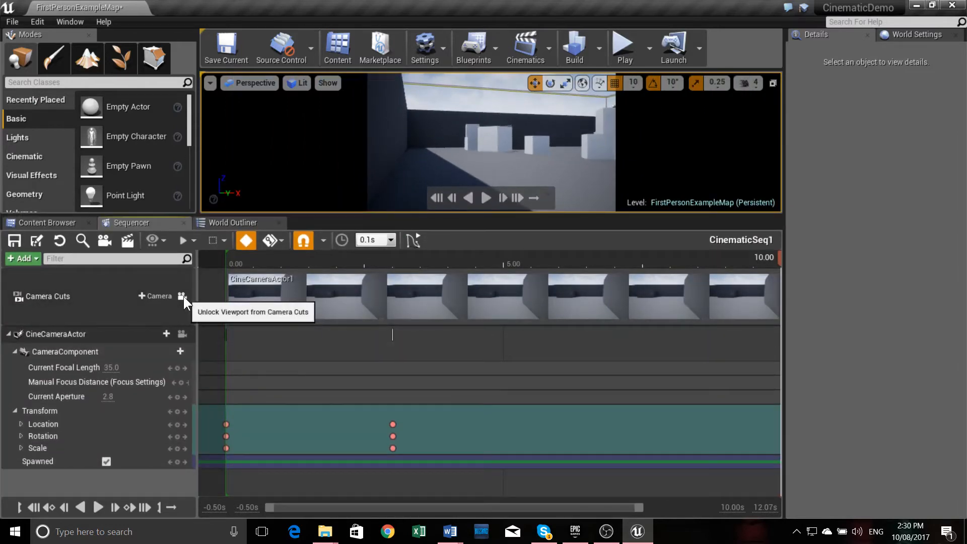
left_click(183, 296)
left_click(765, 296)
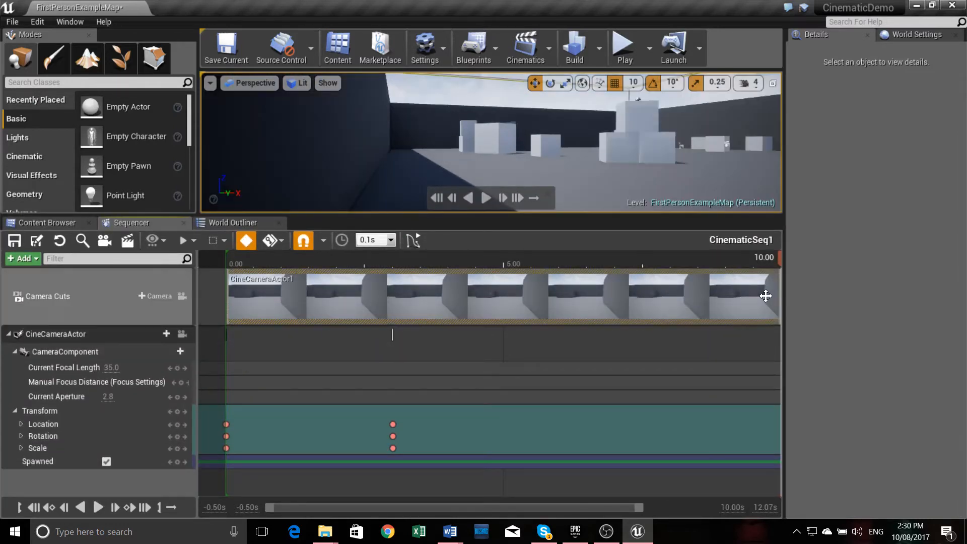
left_click_drag(779, 296, 393, 301)
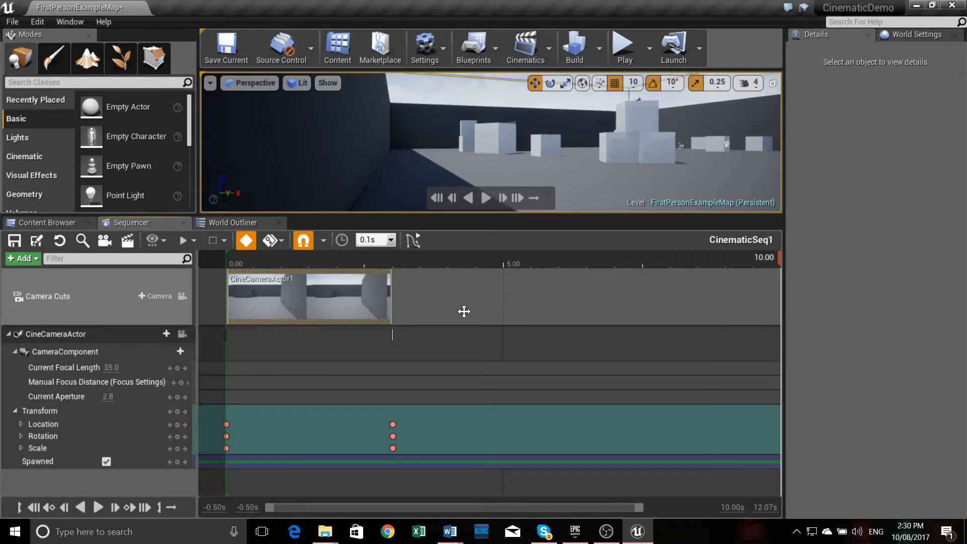
Create a second camera at 3.00 seconds from a raised viewpoint on the opposite side of the arena, overlooking the boxes
left_click(394, 256)
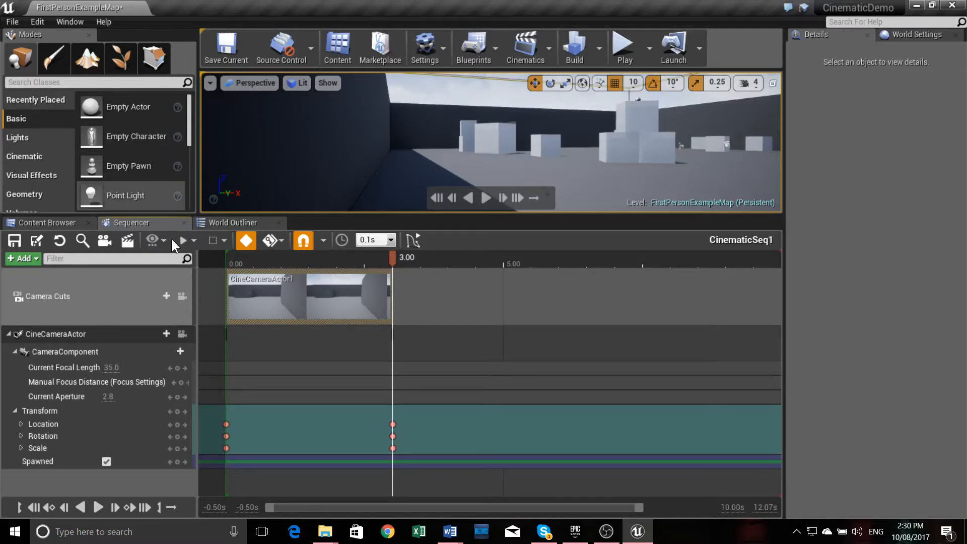
left_click(419, 119)
right_click(419, 119)
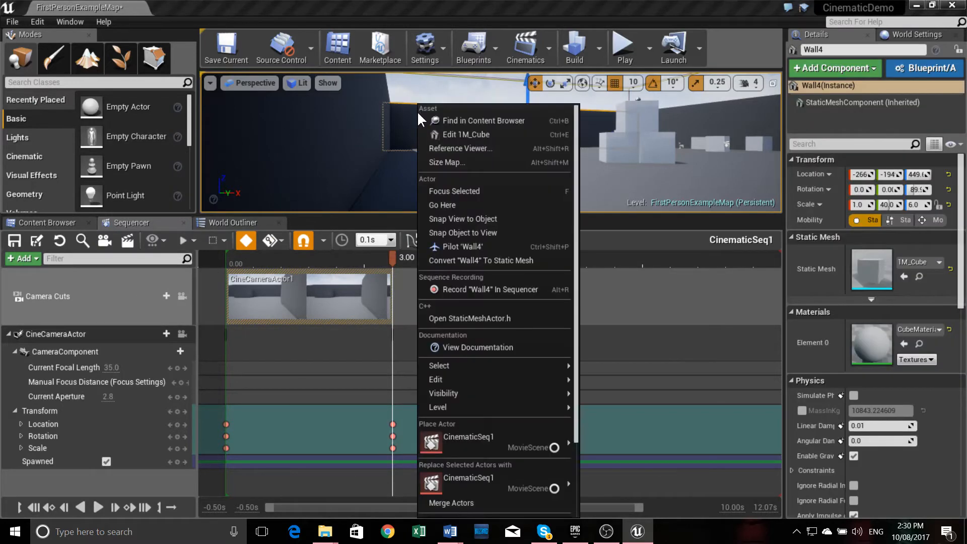
right_click(422, 96)
right_click(423, 92)
key("w")
right_click_drag(422, 90, 535, 98)
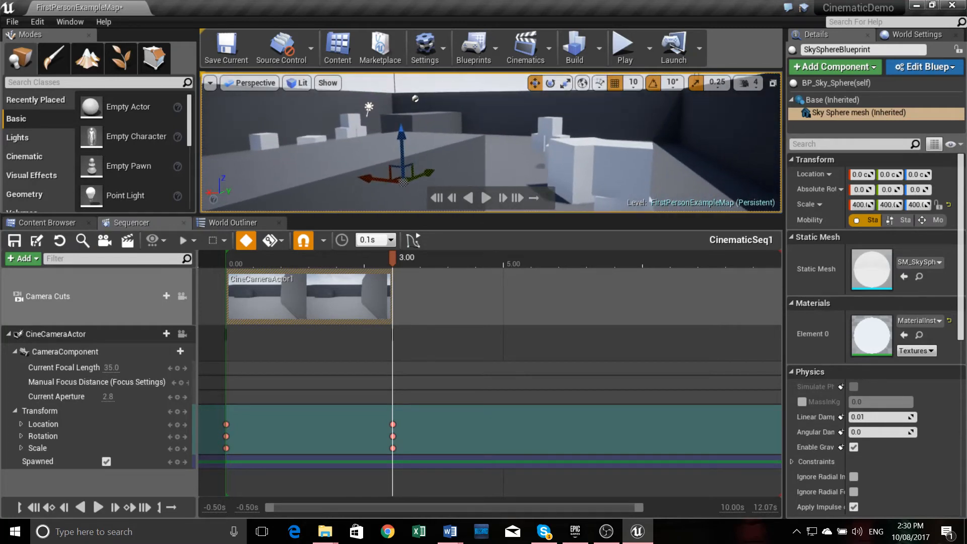
right_click(421, 92)
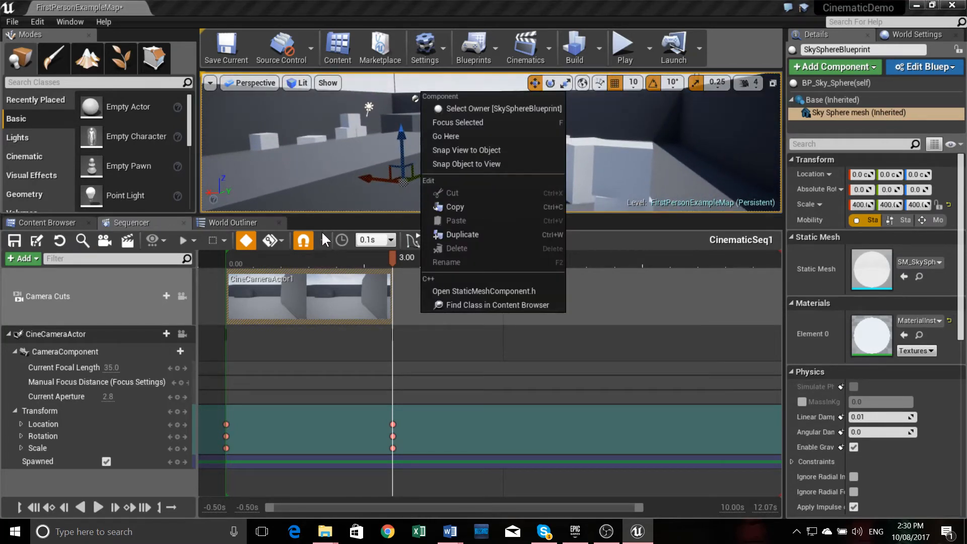
left_click(103, 243)
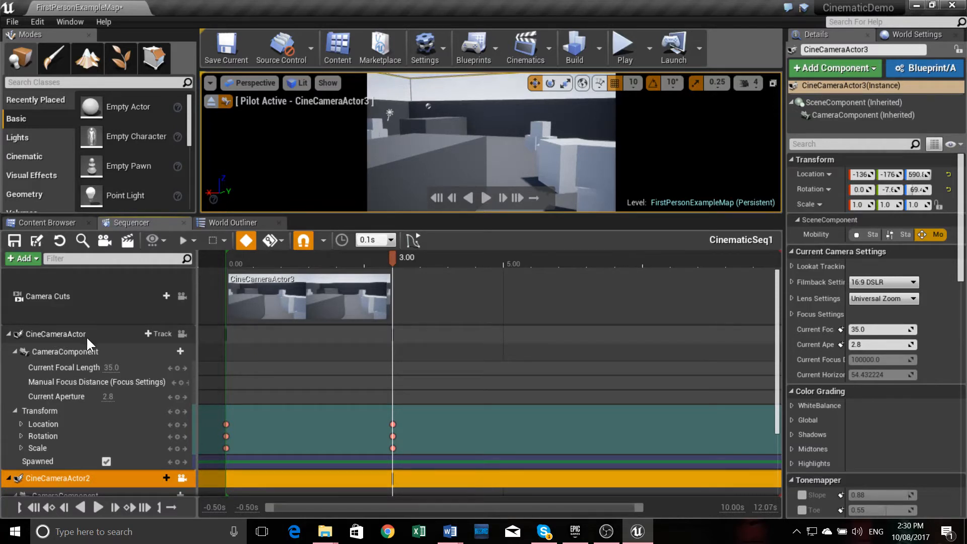
Bring the CineCameraActor2 tracks into view in the sequence and enlarge the viewport above them slightly
scroll(96, 410, "down", 1)
scroll(95, 410, "down", 3)
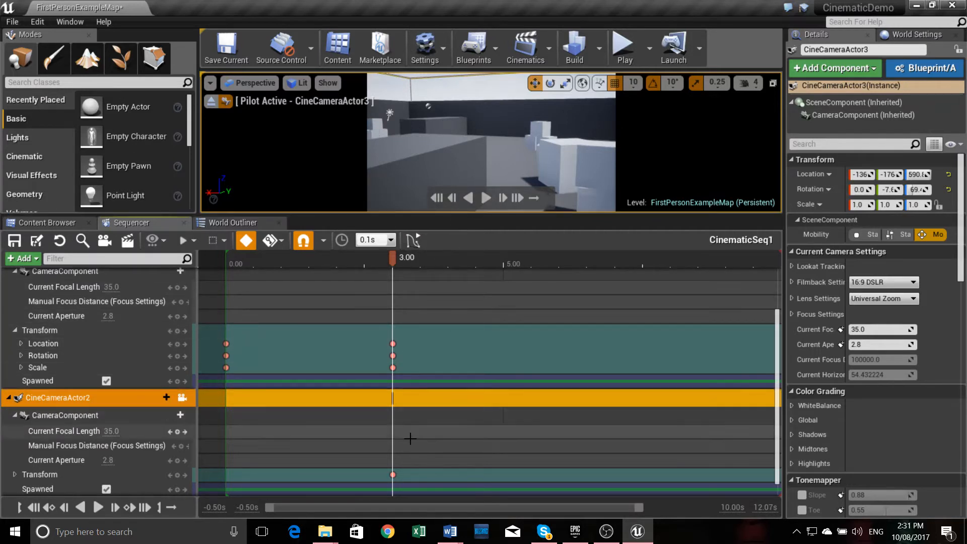
left_click_drag(452, 215, 456, 248)
Move the playhead to 5.00 seconds and reposition the piloted CineCameraActor3 within the arena to key its next pose
left_click_drag(392, 294, 645, 285)
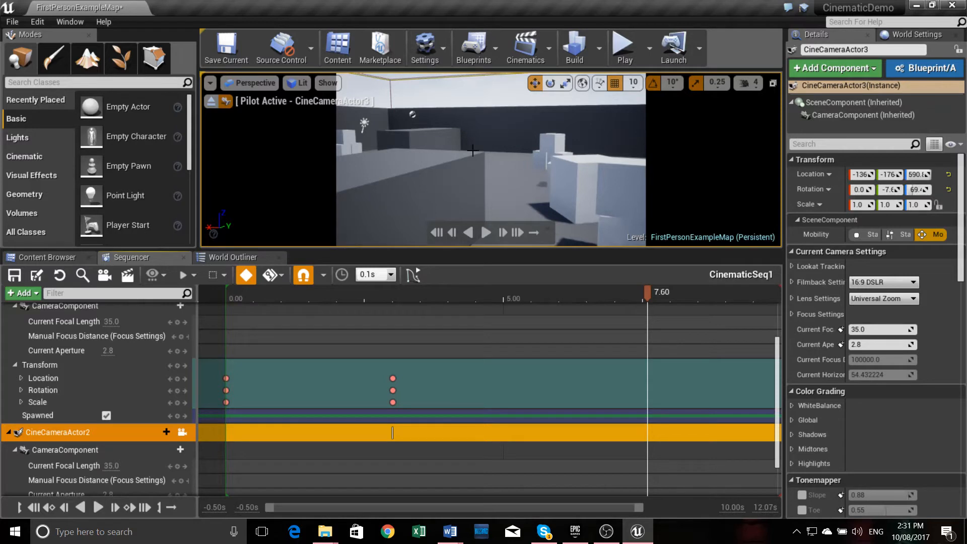
left_click_drag(646, 291, 503, 289)
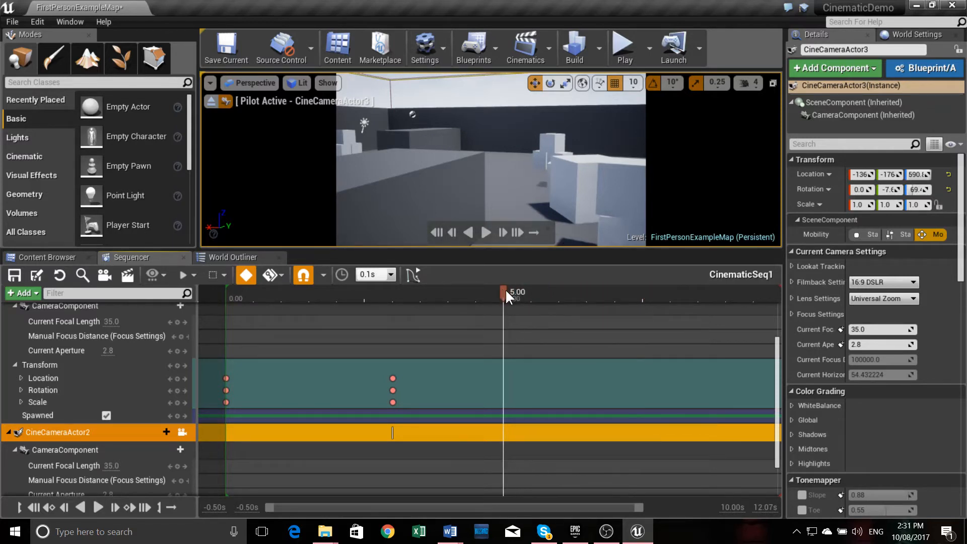
right_click(474, 105)
type("w")
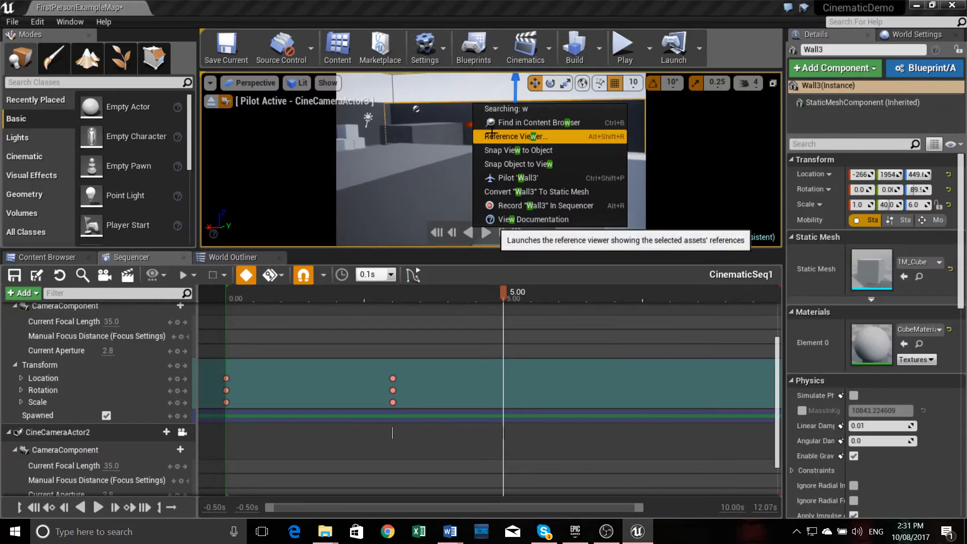
left_click(439, 129)
right_click_drag(439, 129, 484, 94)
right_click(457, 114)
key("a")
key("d")
right_click(449, 97)
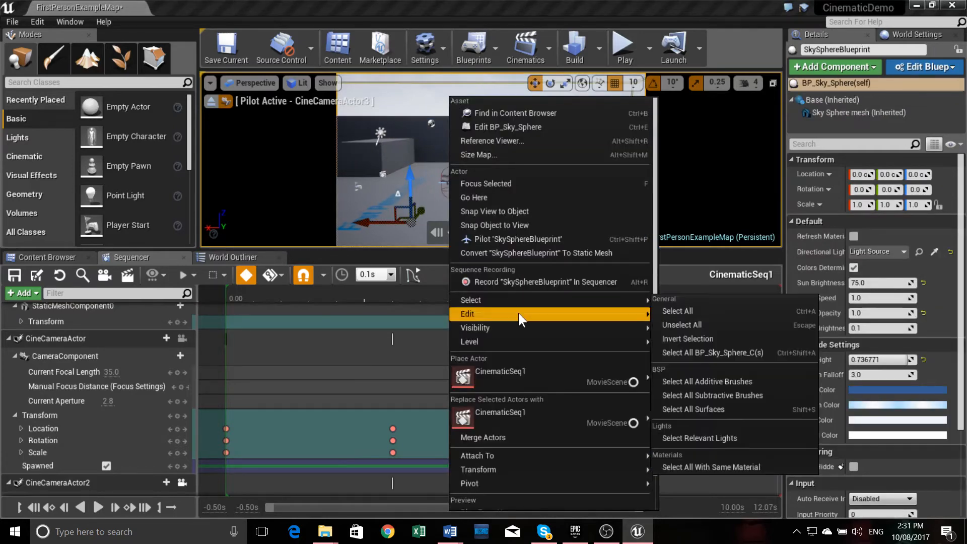
left_click(681, 273)
Move the playhead to 6.00 seconds and fly the piloted camera lower, beside the tall dark wall, to key another pose
left_click_drag(506, 292, 559, 289)
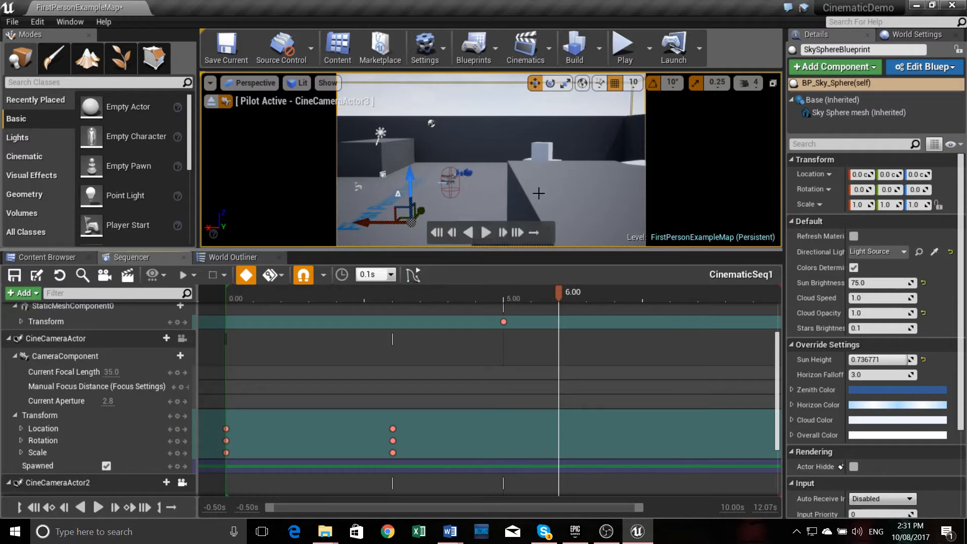
right_click_drag(503, 166, 491, 141)
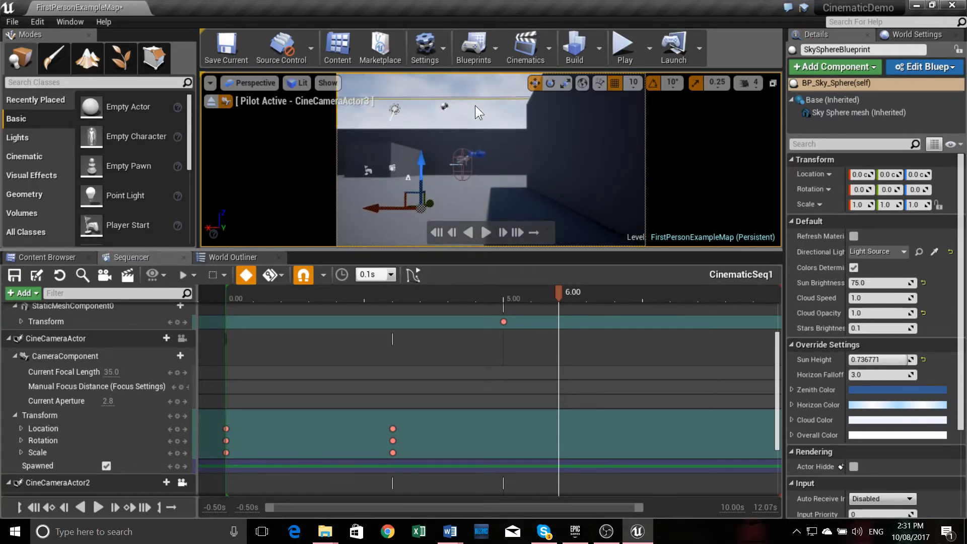
right_click(475, 117)
right_click_drag(460, 93, 460, 86)
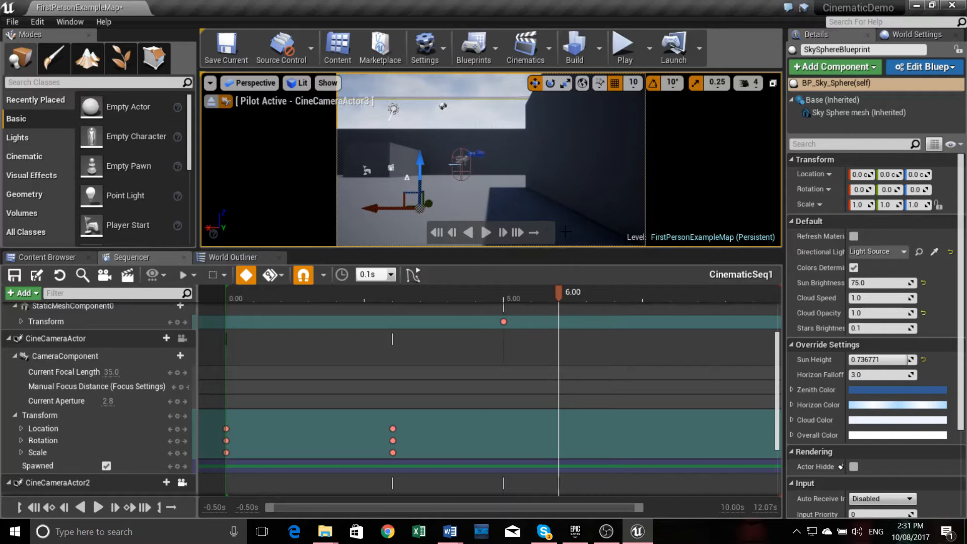
mouse_move(558, 289)
left_mouse_down()
mouse_move(612, 287)
mouse_move(560, 285)
left_mouse_up()
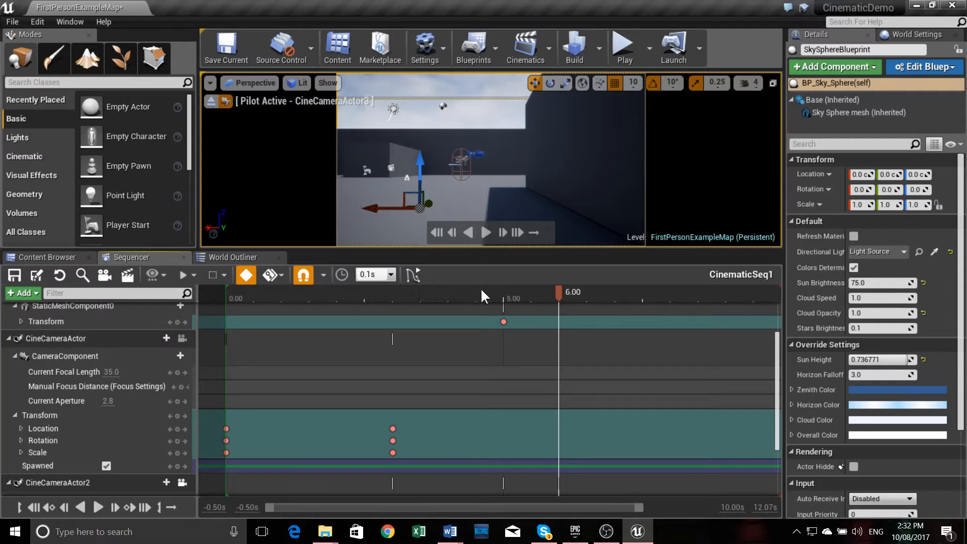
left_click(176, 325)
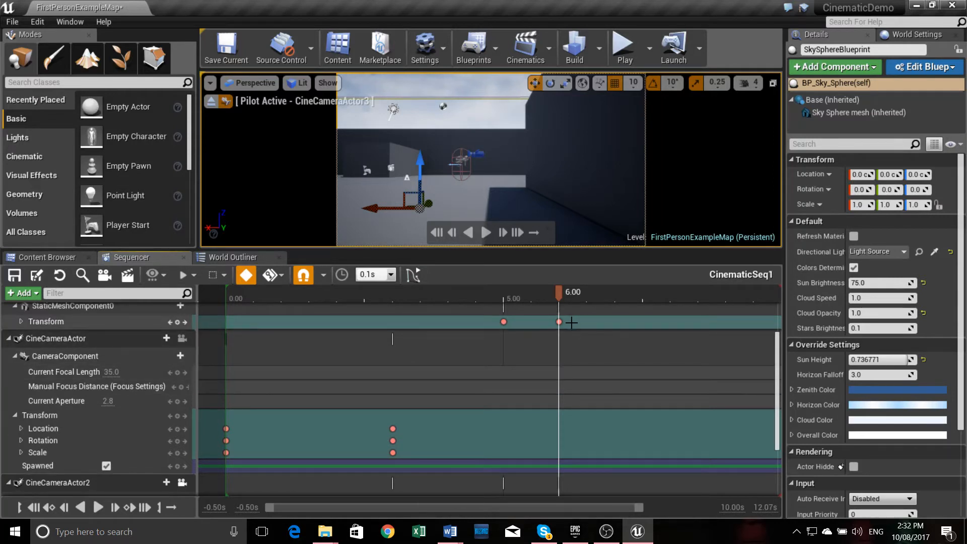
key("ctrl+z")
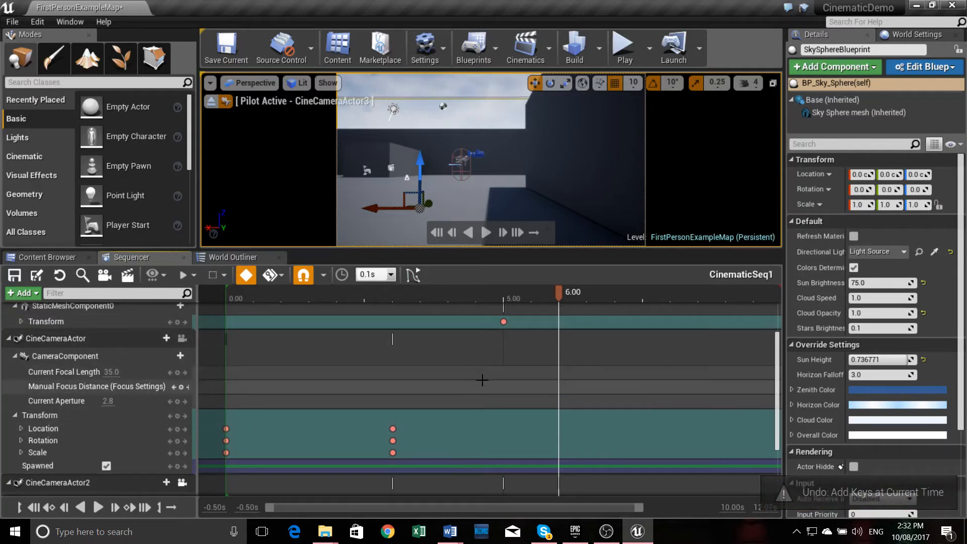
Select CineCameraActor2 in the sequence and collapse the Transform track of CineCameraActor
left_click_drag(780, 355, 781, 331)
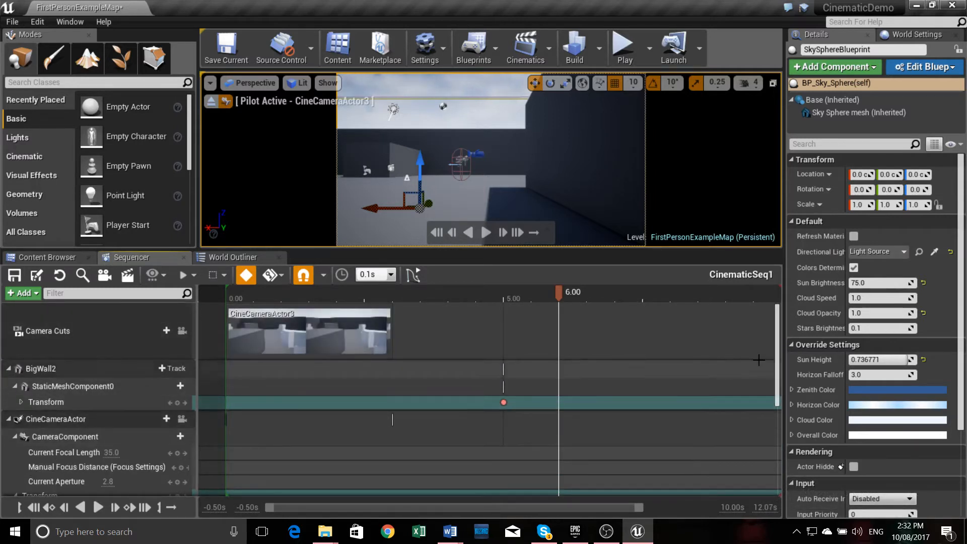
scroll(776, 361, "down", 5)
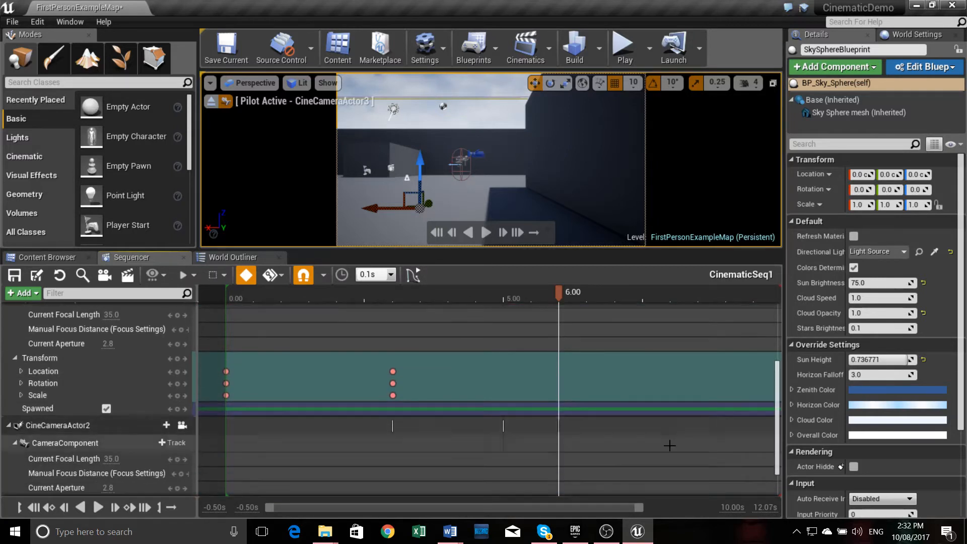
left_click(117, 426)
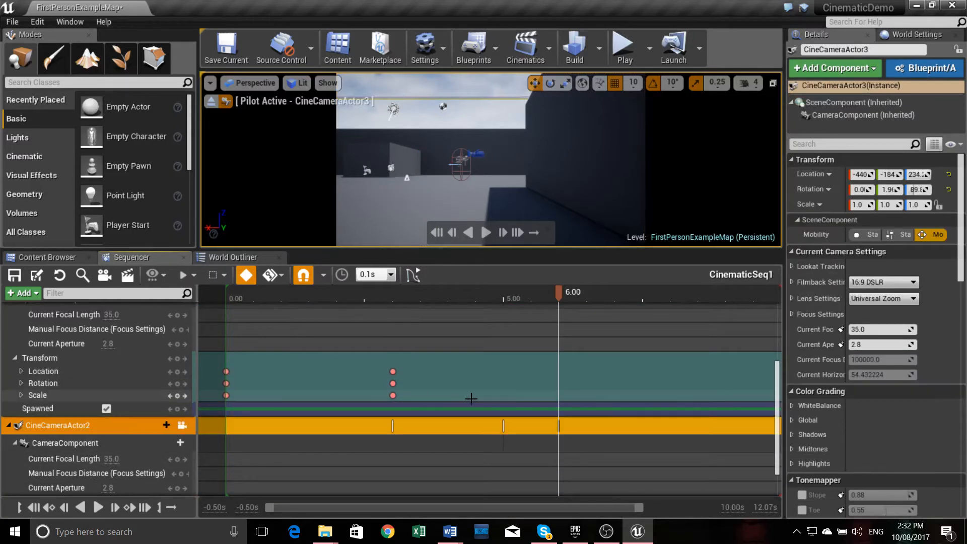
scroll(122, 456, "down", 2)
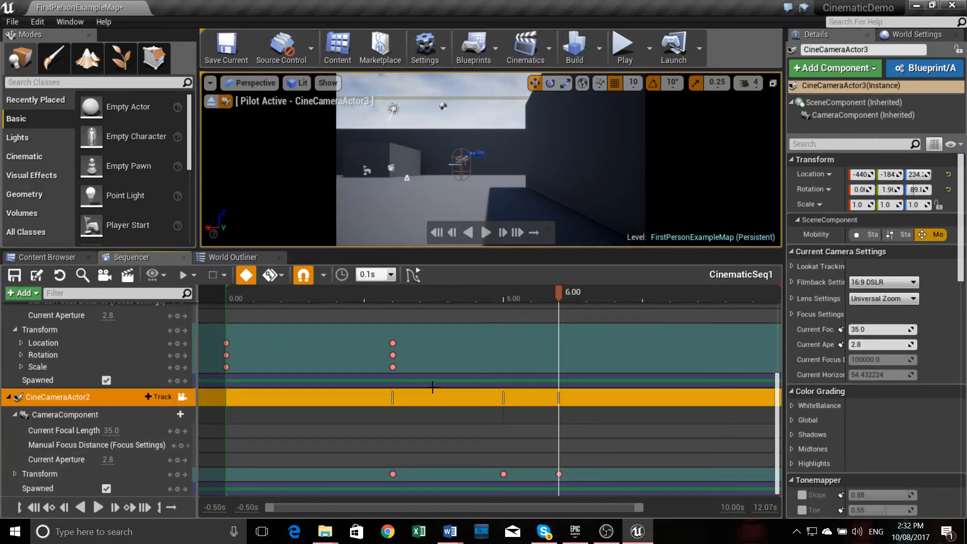
left_click(15, 329)
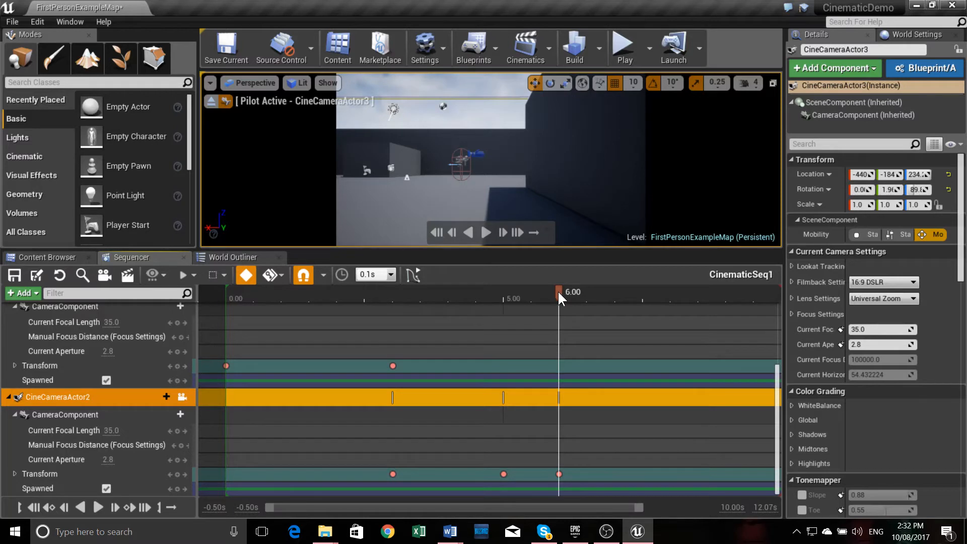
Move the playhead to 7.50 seconds and fly the piloted camera around to face the white boxes across the arena, keying the pose
mouse_move(559, 293)
left_mouse_down()
mouse_move(395, 295)
mouse_move(564, 300)
left_mouse_up()
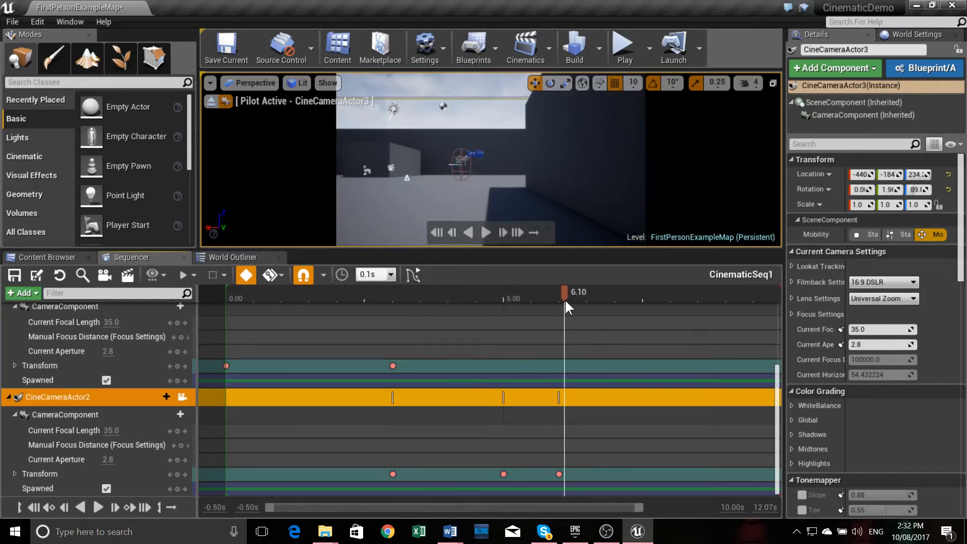
left_click_drag(569, 291, 641, 292)
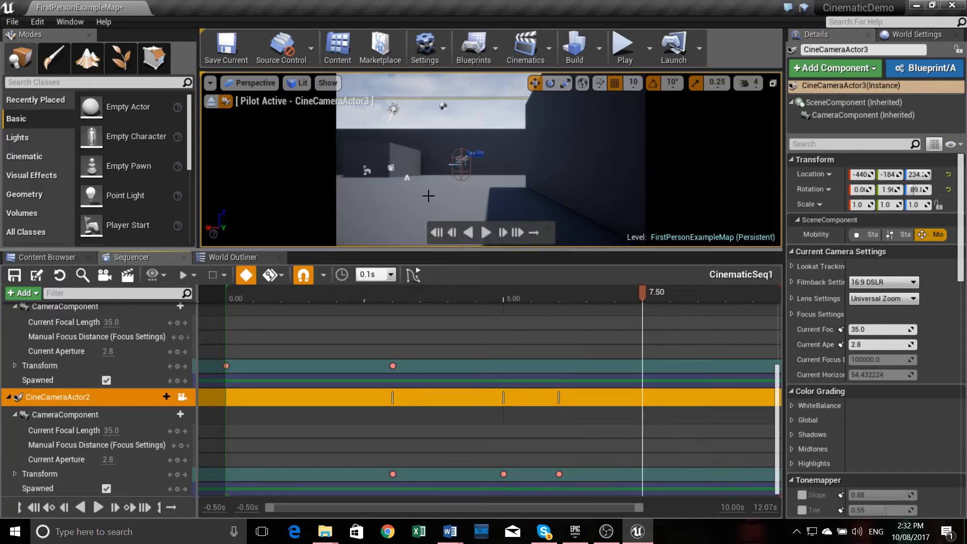
left_click(487, 162)
right_click(492, 168)
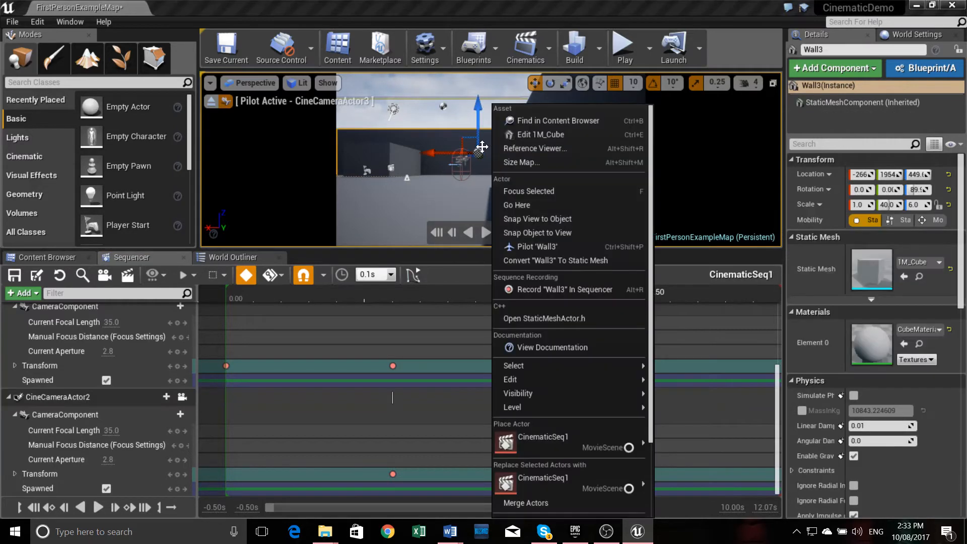
left_click(443, 112)
right_click(437, 122)
left_click(451, 104)
mouse_move(471, 112)
right_mouse_down()
mouse_move(483, 111)
mouse_move(428, 112)
mouse_move(468, 112)
right_mouse_up()
key("a")
key("a")
key("a")
key("d")
key("a")
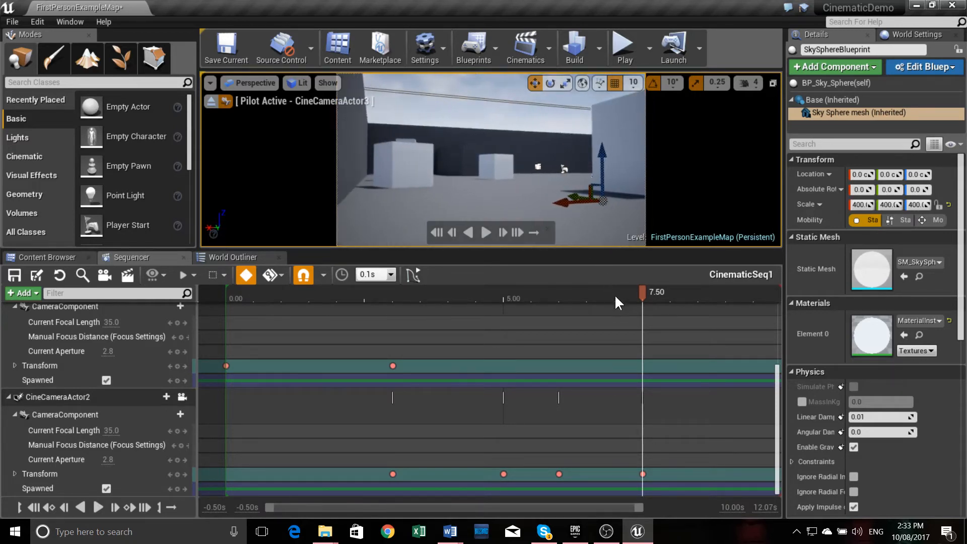
Move the playhead to 9.00 seconds and advance and turn the piloted camera toward the large dark block to key its pose
left_click_drag(650, 292, 725, 287)
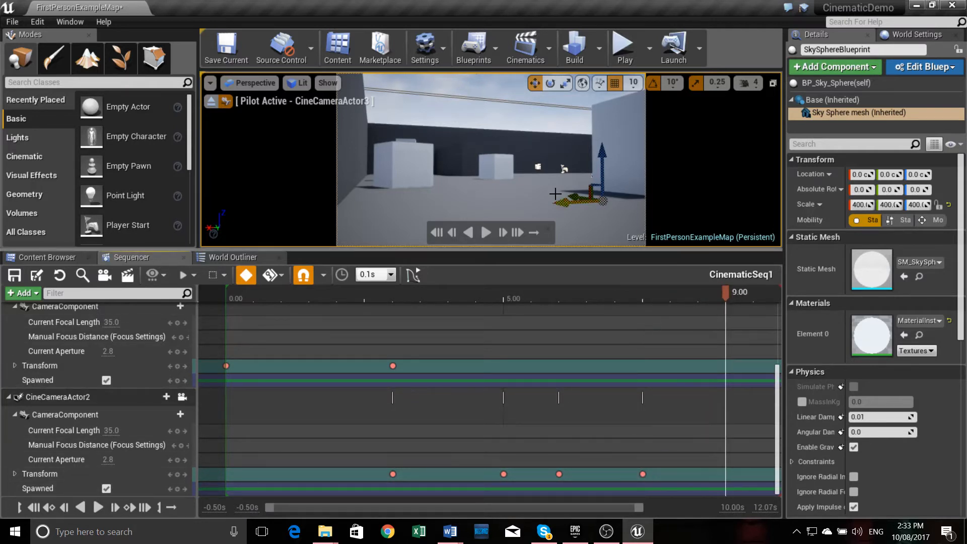
key("w")
right_click_drag(544, 201, 589, 200)
mouse_move(491, 159)
right_mouse_down()
mouse_move(446, 160)
mouse_move(498, 158)
right_mouse_up()
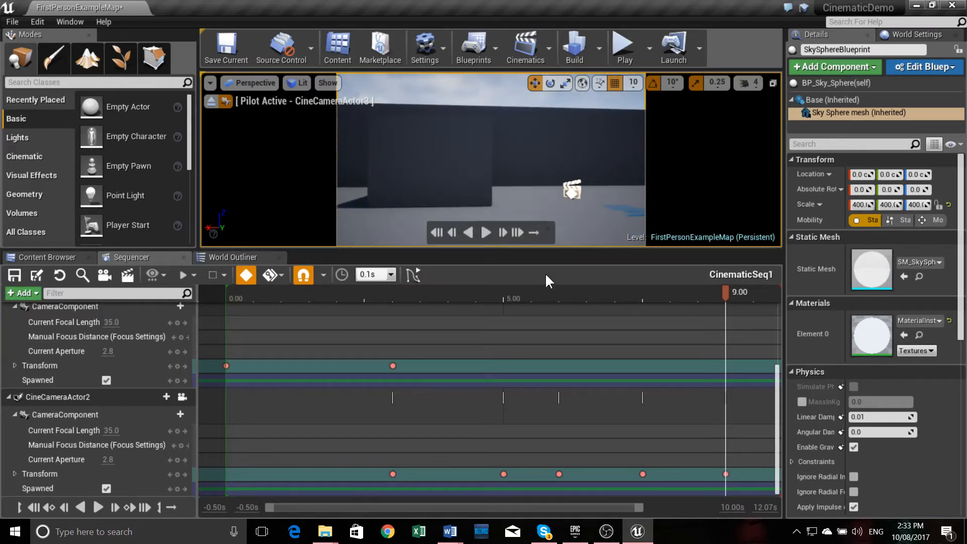
Move the playhead to 10.00 seconds and pull the piloted camera to a wide view of the arena corner and boxes, keying its final pose
left_click_drag(726, 292, 778, 296)
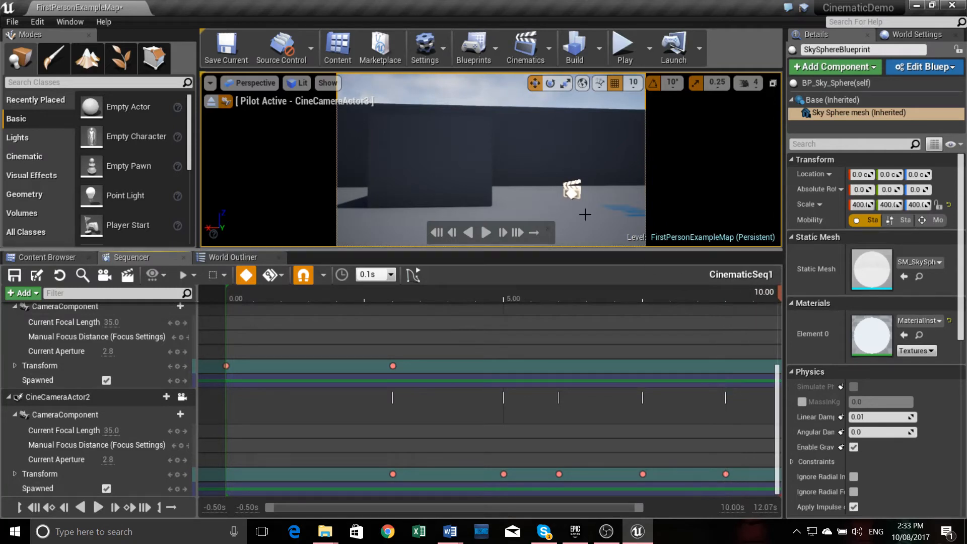
mouse_move(491, 157)
right_mouse_down()
mouse_move(755, 158)
mouse_move(451, 157)
mouse_move(489, 157)
right_mouse_up()
key("s")
key("w")
key("d")
key("a")
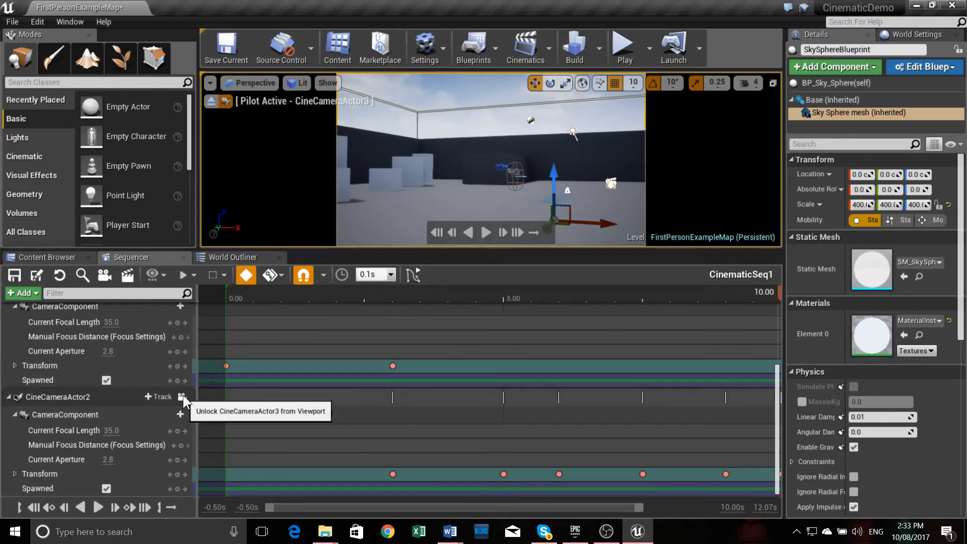
Lock the viewport to the camera cuts and play the sequence
scroll(181, 387, "up", 5)
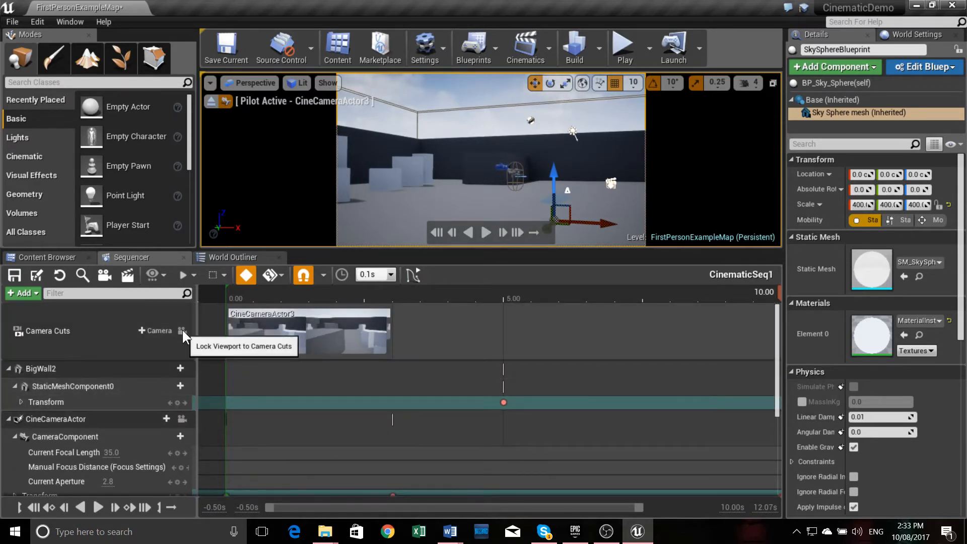
left_click(183, 331)
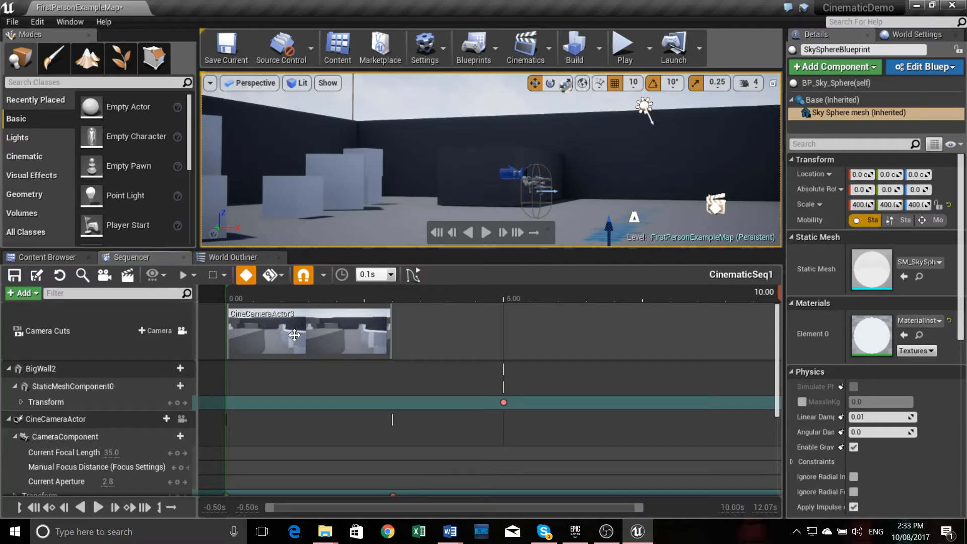
left_click(485, 231)
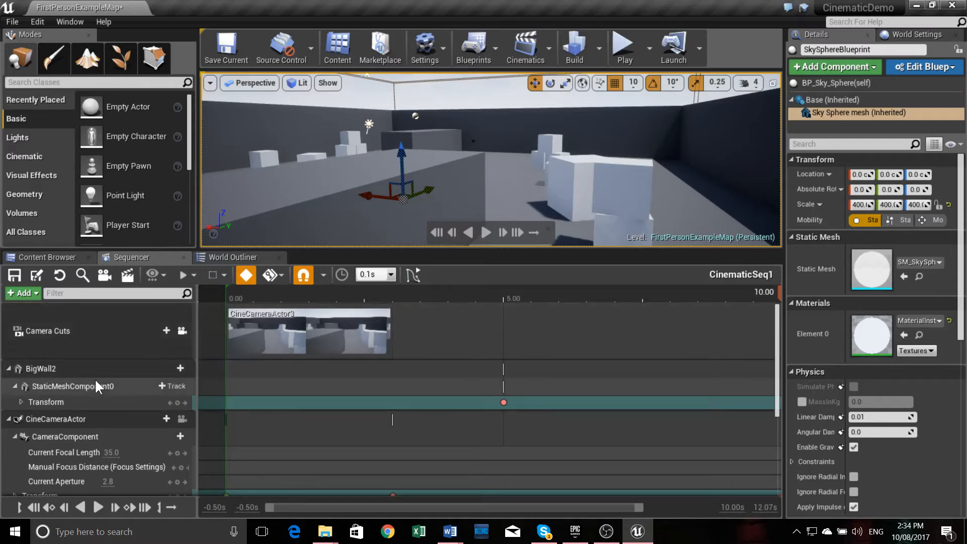
Delete the BigWall2 track from the sequence
left_click(82, 368)
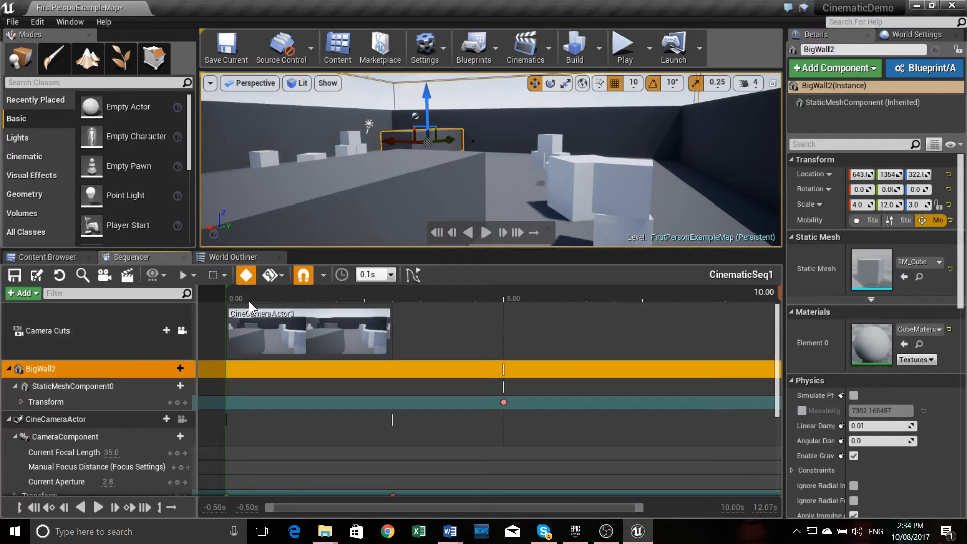
right_click(79, 372)
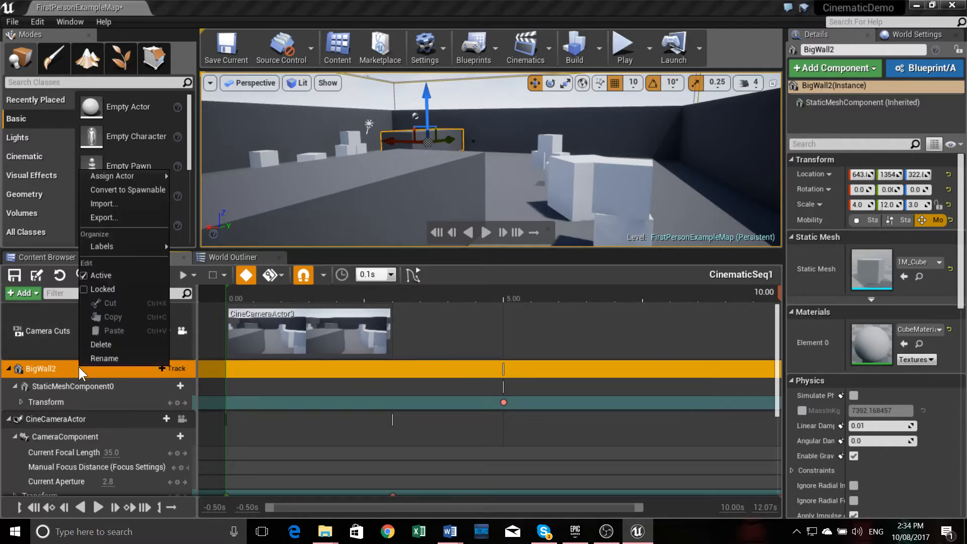
left_click(135, 340)
Replace the CineCameraActor3 section in the Camera Cuts track with a new cut for CineCameraActor1
scroll(116, 383, "down", 3)
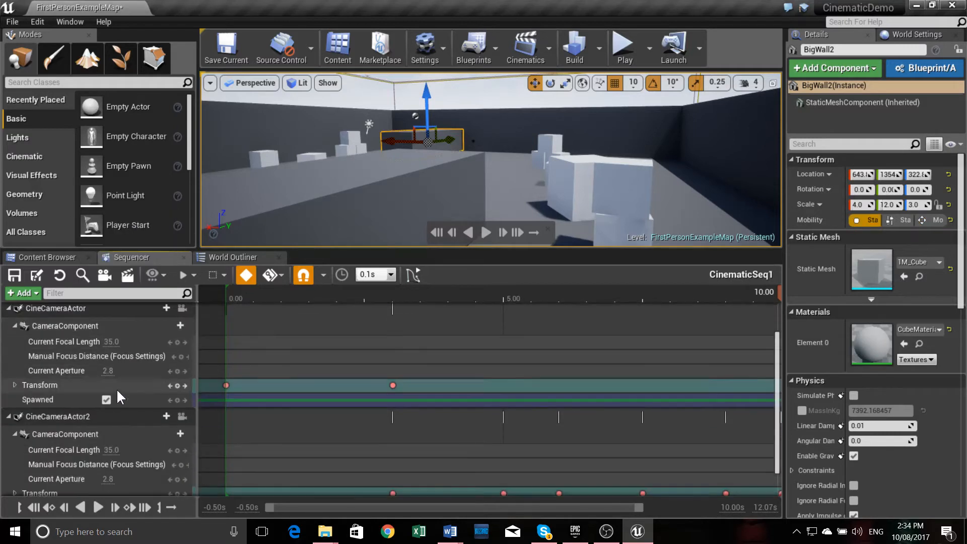
scroll(117, 388, "up", 4)
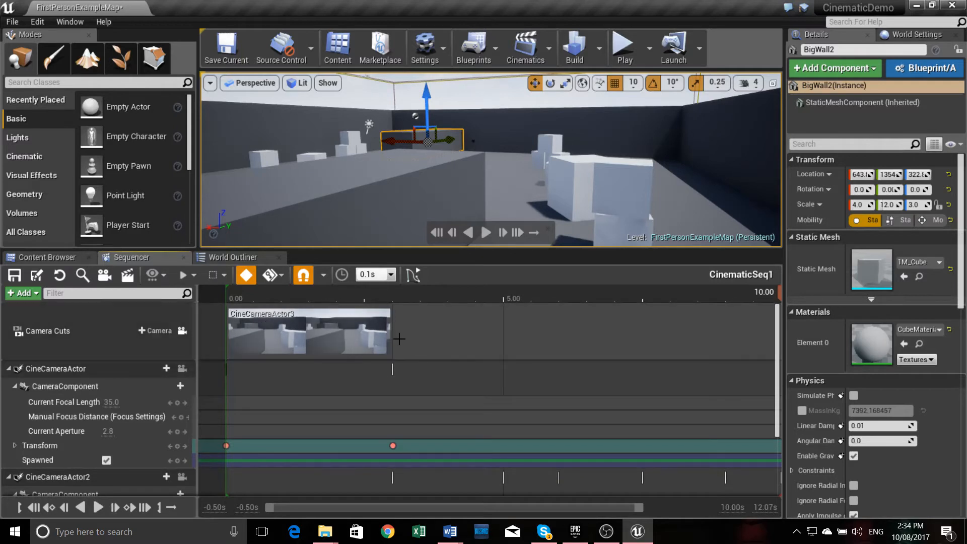
left_click(316, 330)
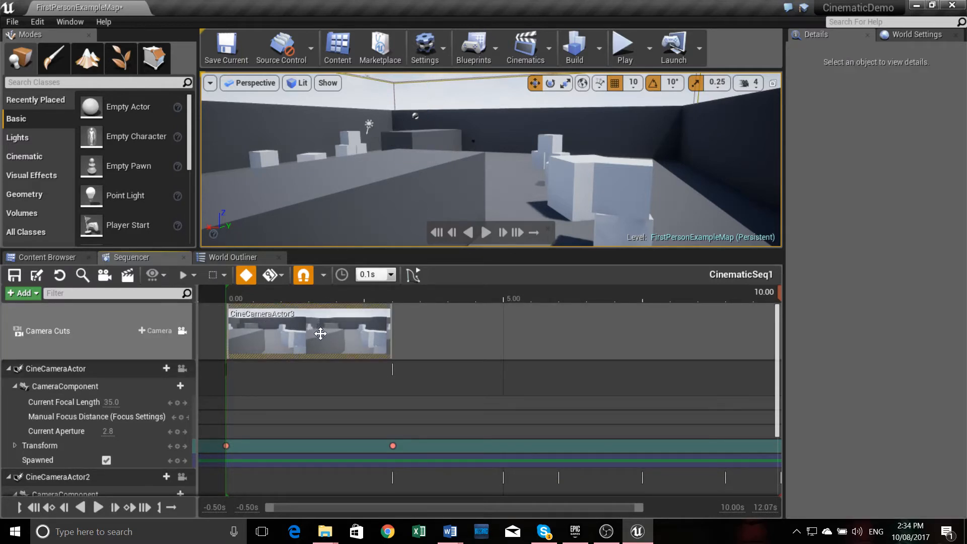
key("Delete")
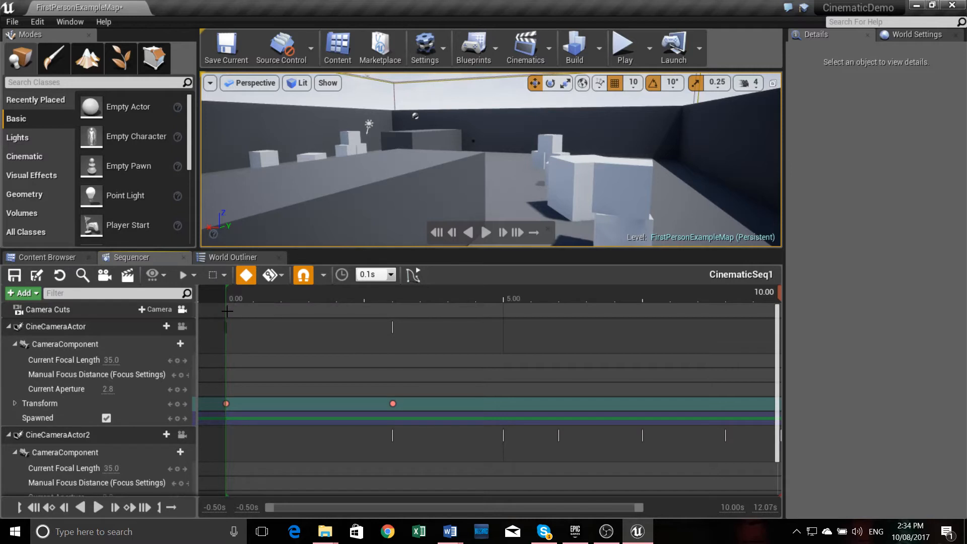
left_click(152, 309)
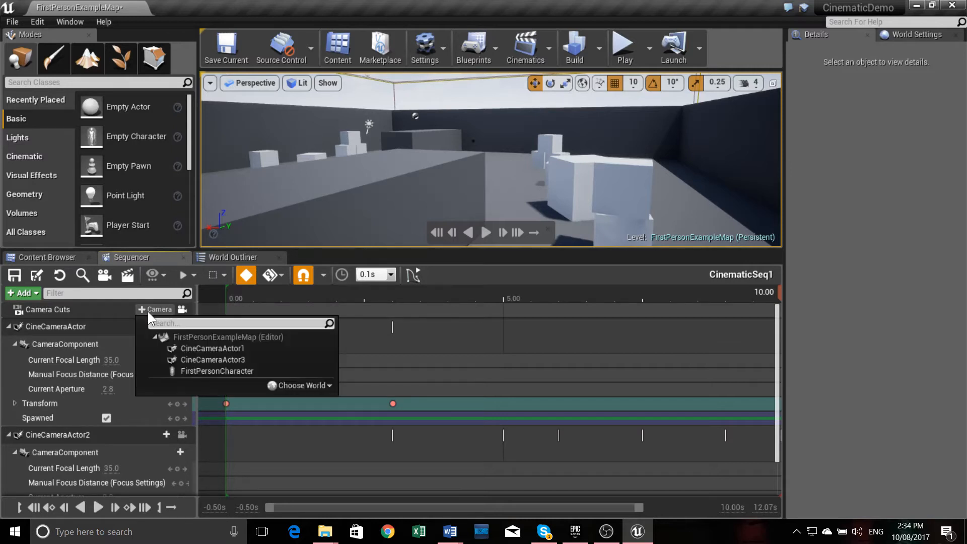
left_click(210, 348)
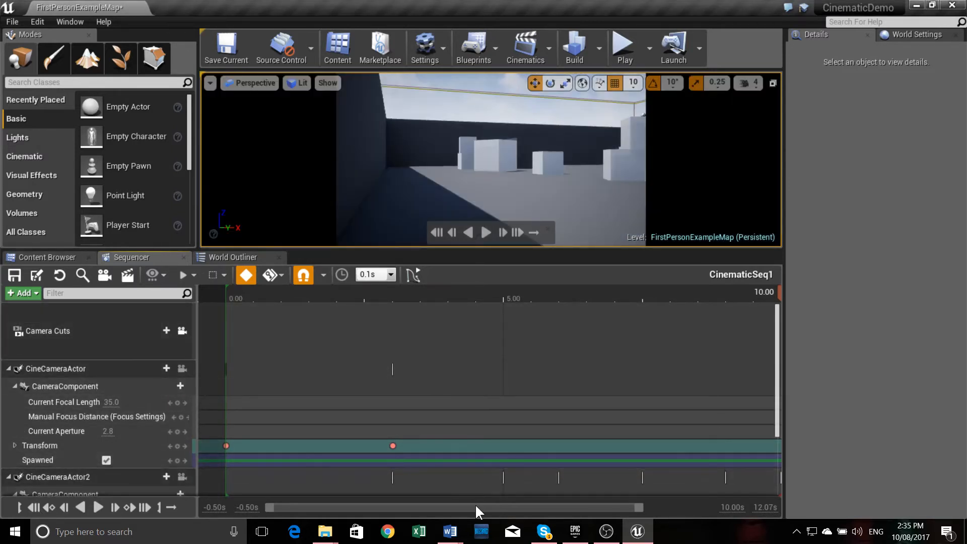
Move the CineCameraActor1 camera cut to start at 0.00 seconds and extend its end to 3.00 seconds
left_click_drag(474, 506, 611, 512)
left_click_drag(674, 325, 224, 337)
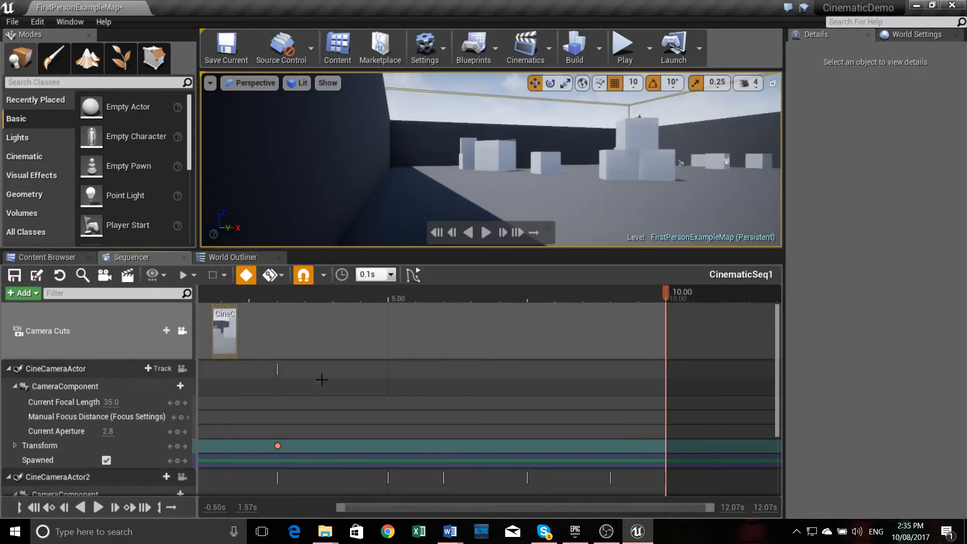
left_click_drag(350, 507, 252, 504)
left_click_drag(343, 330, 241, 330)
left_click(227, 291)
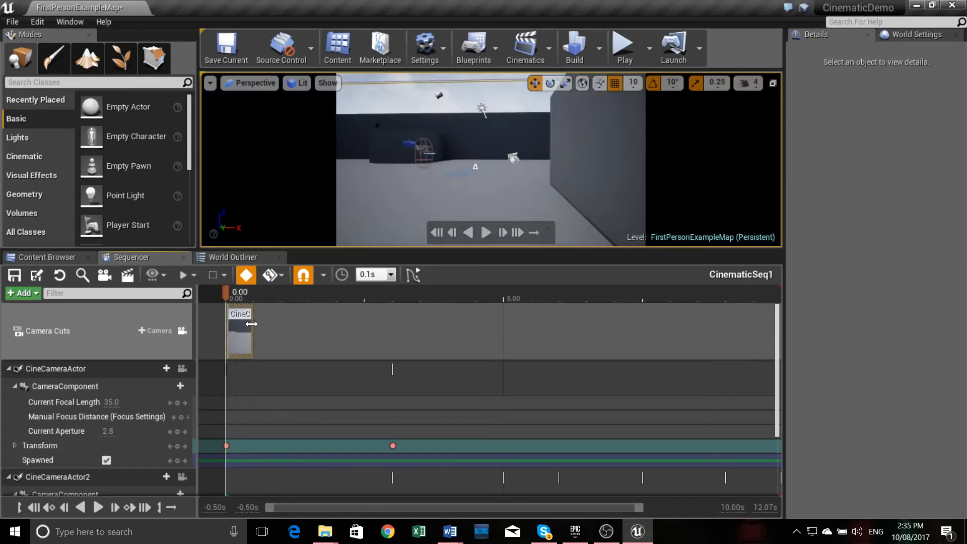
left_click_drag(254, 330, 395, 343)
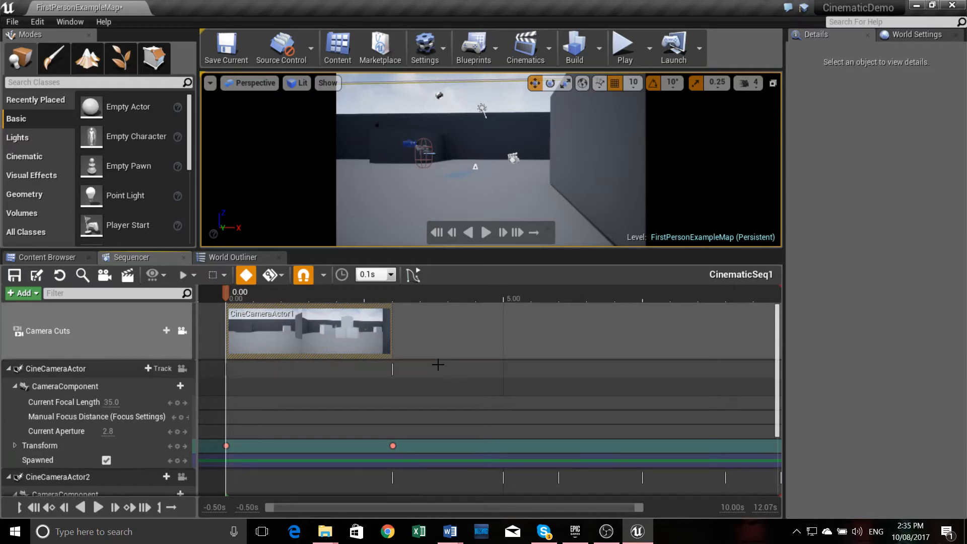
Add a camera cut for CineCameraActor3 at 3.00 seconds in the Camera Cuts track
left_click_drag(225, 294, 394, 304)
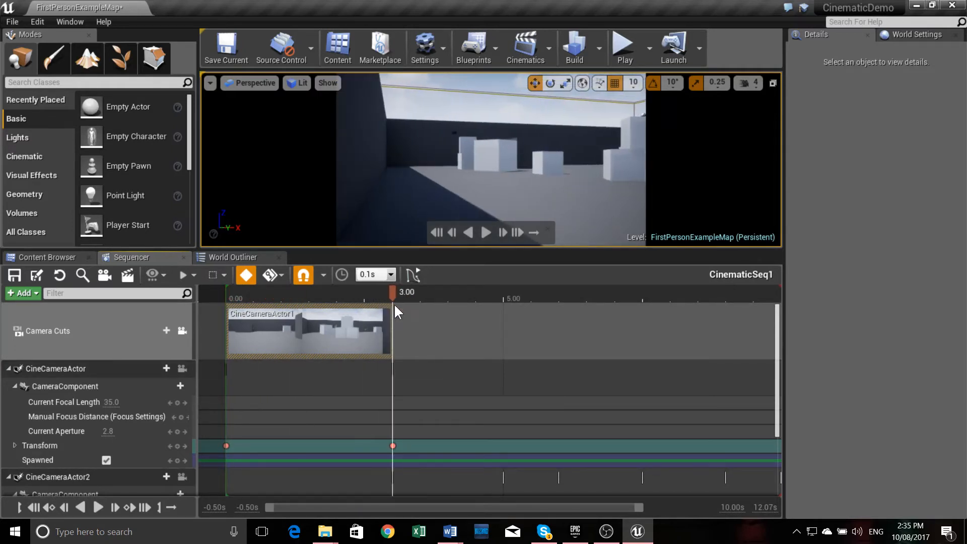
left_click(143, 330)
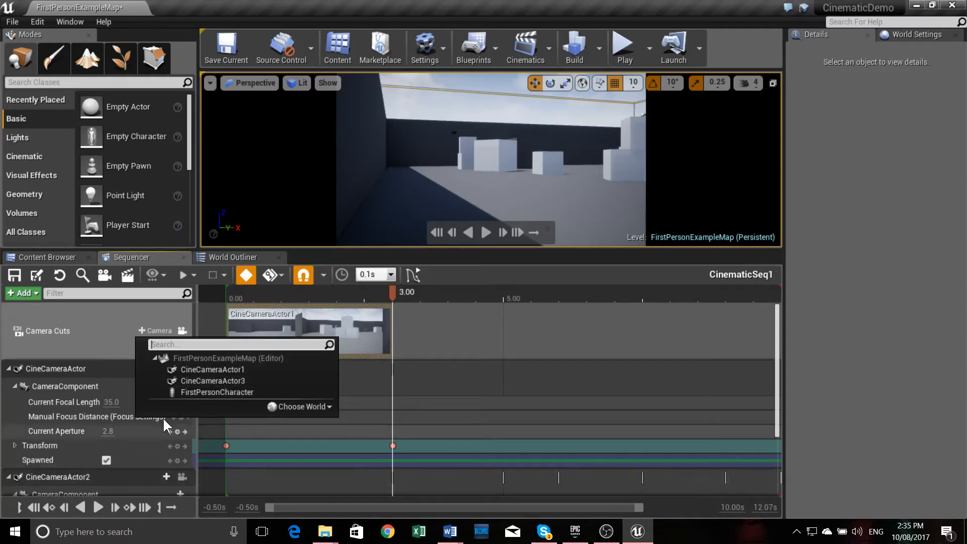
left_click(212, 380)
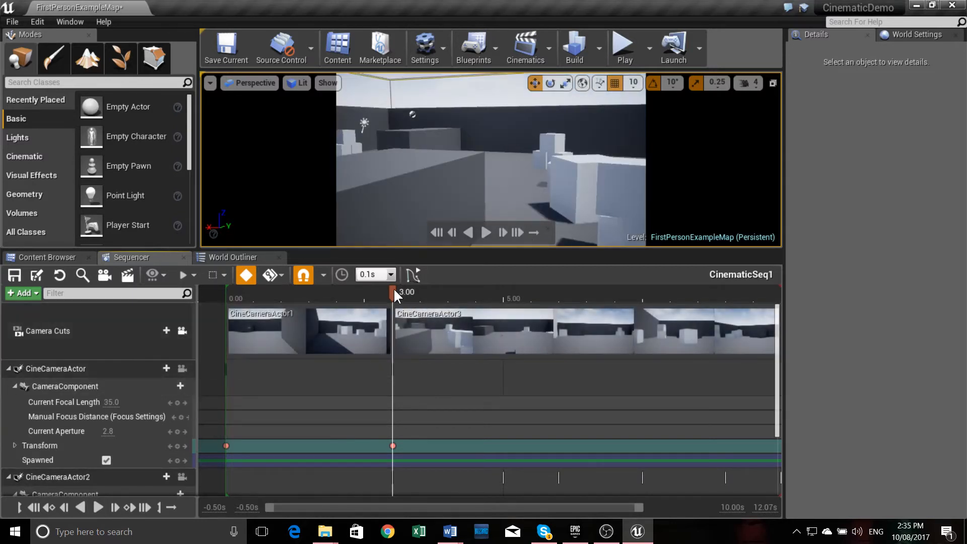
Scrub through the second camera cut and play the sequence from the start
left_click_drag(397, 288, 397, 310)
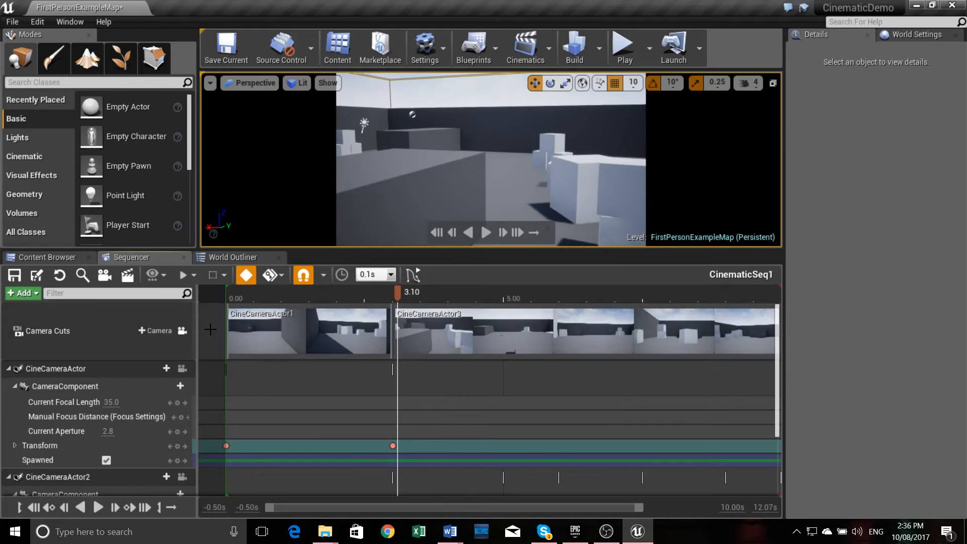
left_click_drag(401, 291, 703, 301)
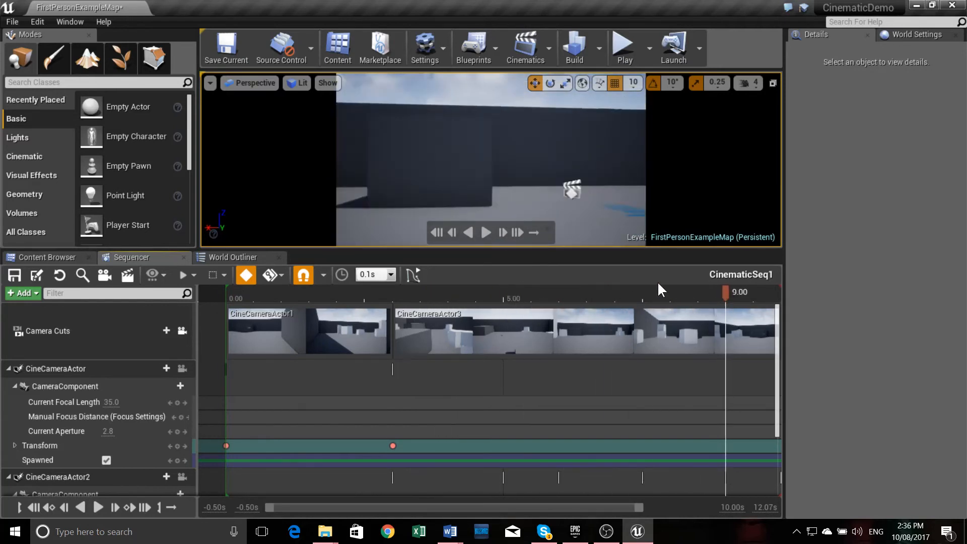
left_click(436, 232)
left_click(489, 234)
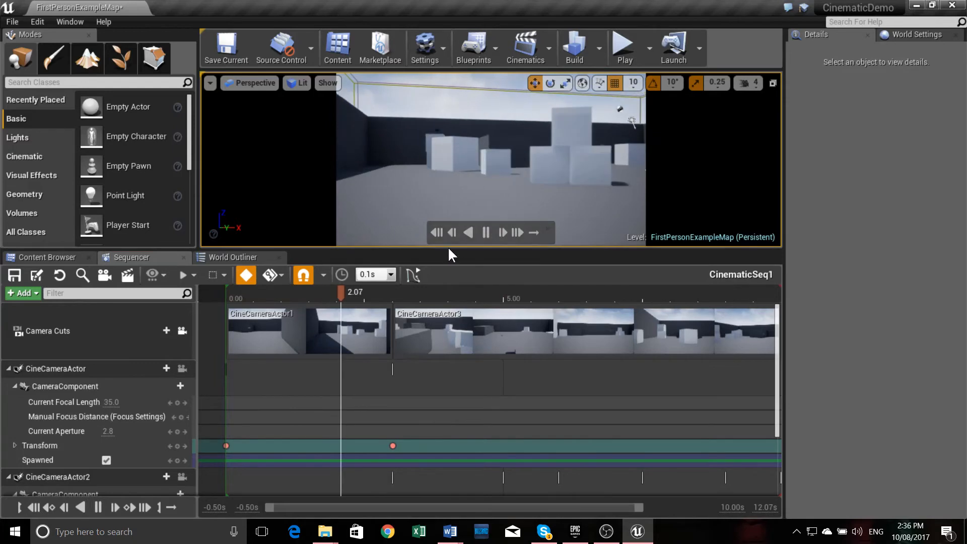
Enlarge the level viewport and unlock it from the camera cuts
left_click_drag(450, 250, 449, 401)
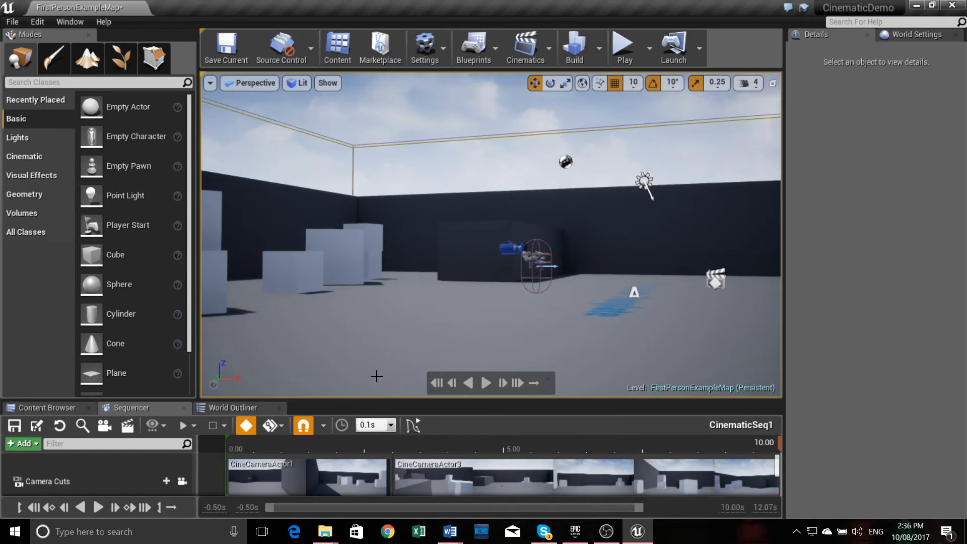
left_click(401, 294)
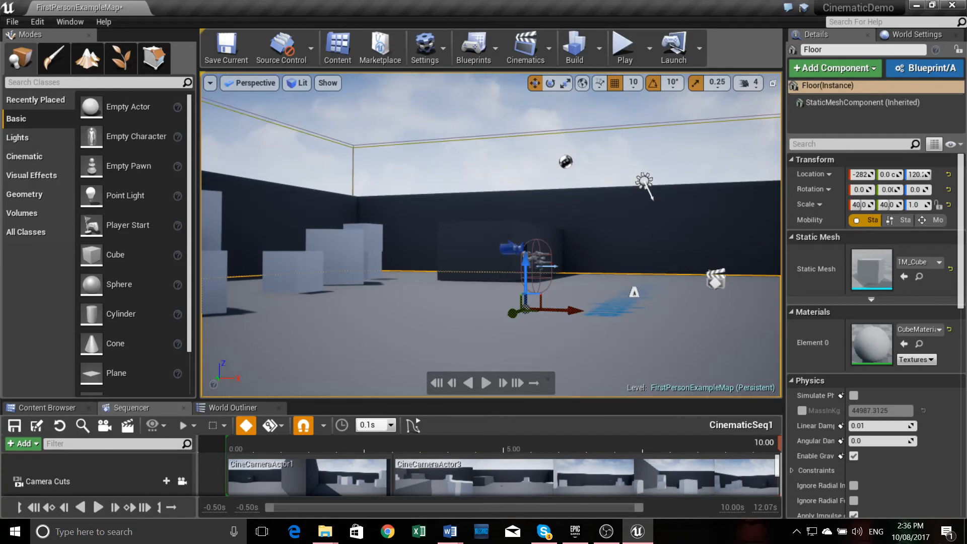
right_click(384, 106)
right_click(340, 108)
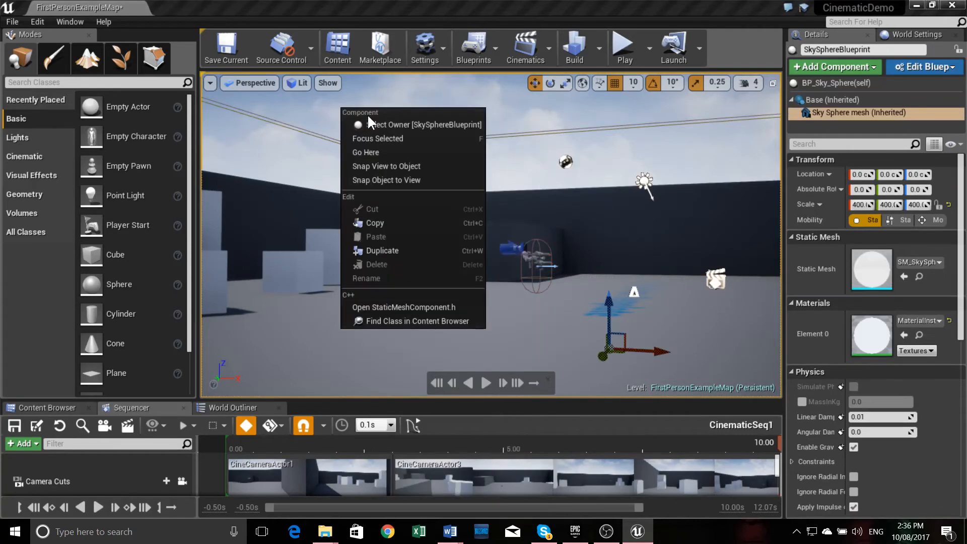
right_click(513, 108)
right_click(485, 113)
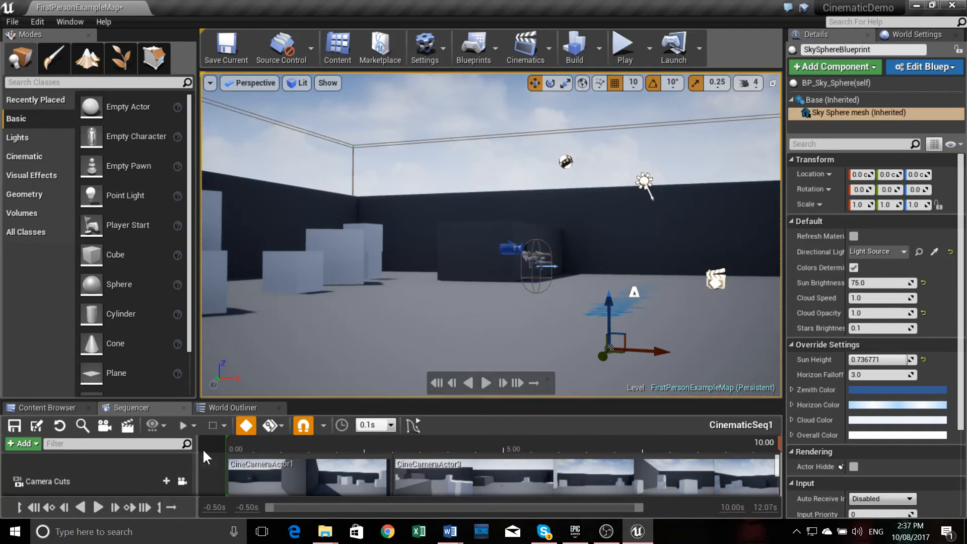
left_click(182, 481)
Place a cylinder on the open arena floor at a Z location of 220 and set its mobility to Movable
mouse_move(446, 155)
right_mouse_down()
mouse_move(476, 164)
mouse_move(441, 138)
mouse_move(506, 176)
mouse_move(539, 175)
mouse_move(572, 206)
mouse_move(501, 171)
mouse_move(496, 155)
mouse_move(535, 204)
mouse_move(542, 197)
mouse_move(473, 177)
mouse_move(529, 204)
mouse_move(468, 224)
mouse_move(420, 216)
mouse_move(488, 183)
mouse_move(452, 166)
mouse_move(467, 185)
mouse_move(453, 161)
right_mouse_up()
key("w")
key("s")
key("w")
key("s")
key("w")
key("s")
right_click(453, 161)
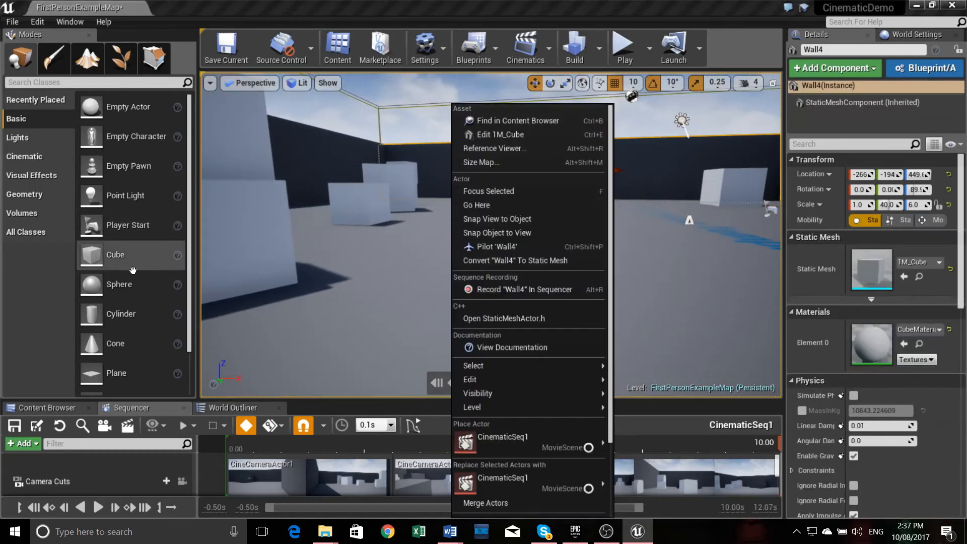
left_click_drag(90, 312, 444, 293)
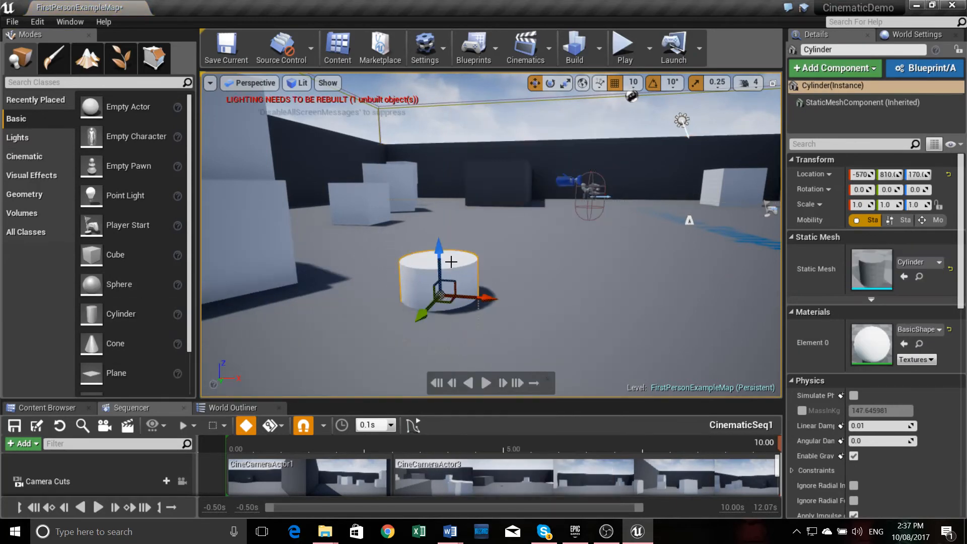
left_click_drag(451, 247, 454, 209)
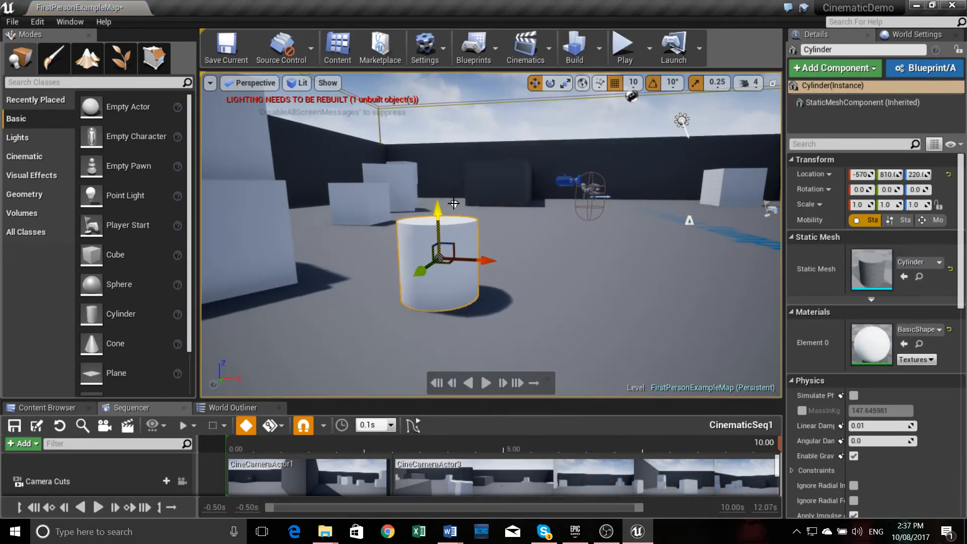
left_click(934, 220)
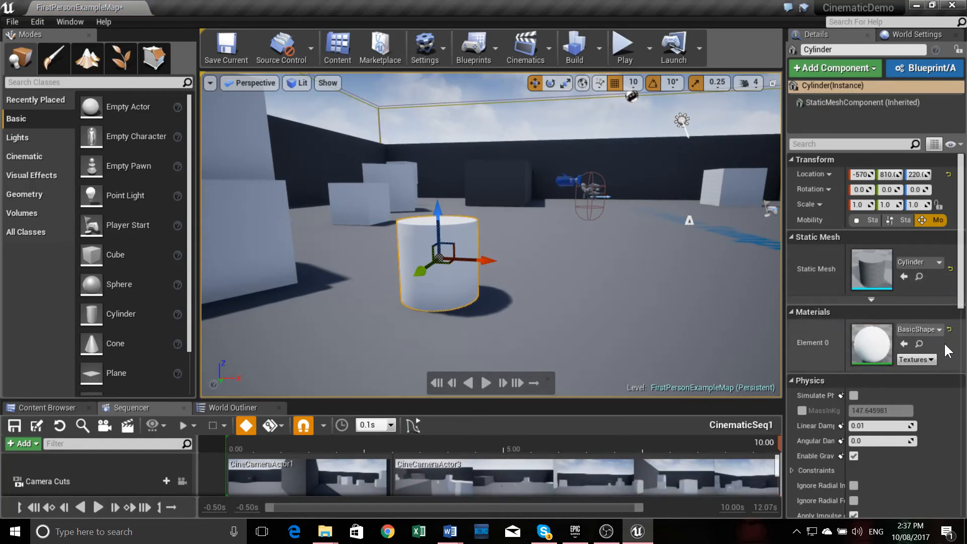
Apply the M_AssetPlatform material to the cylinder and look at its static mesh asset
left_click(938, 328)
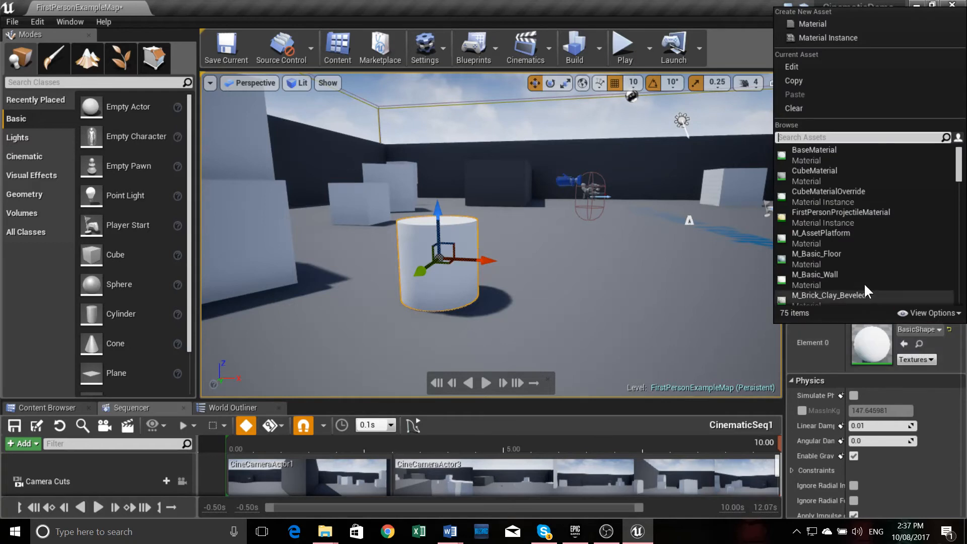
left_click(815, 238)
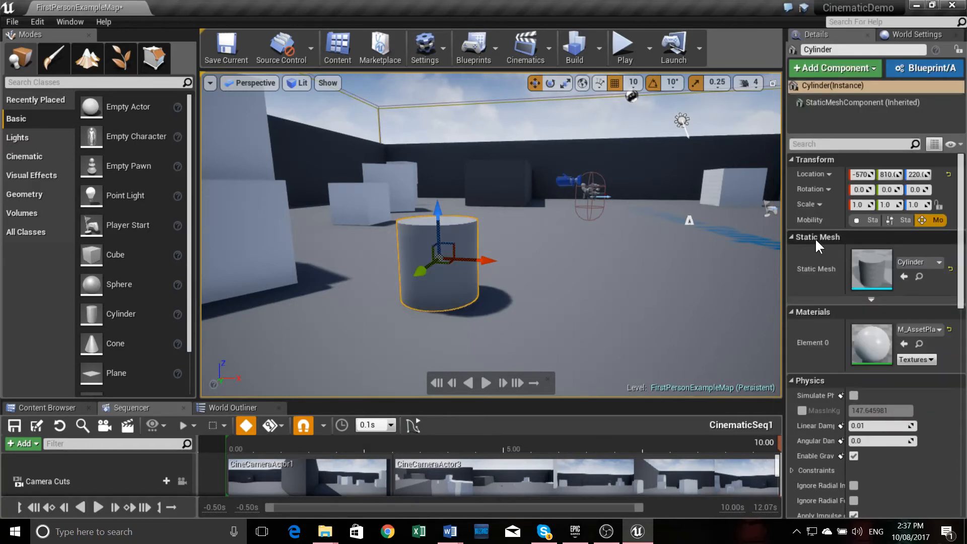
left_click(916, 260)
left_click(937, 262)
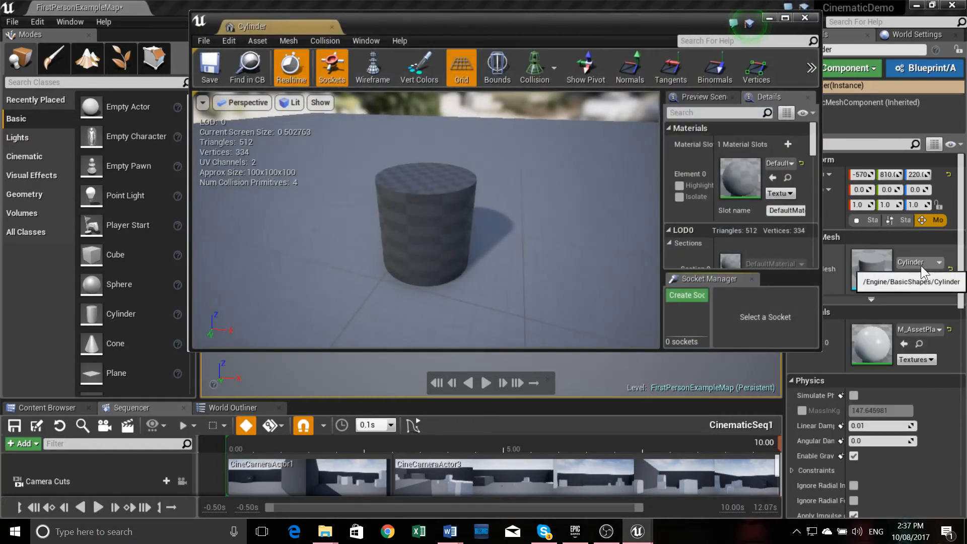
left_click(808, 18)
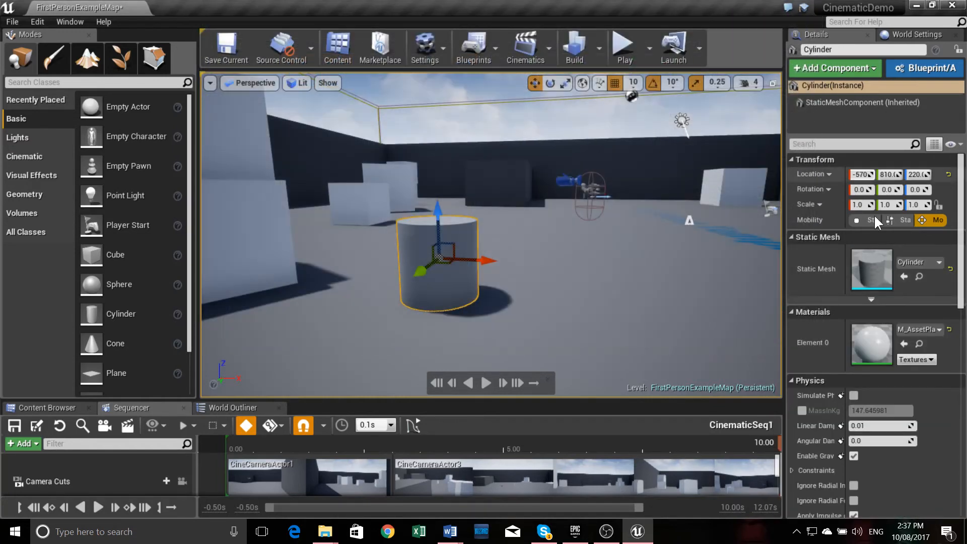
Apply the M_Brick_Clay_Old material to the cylinder
left_click(940, 330)
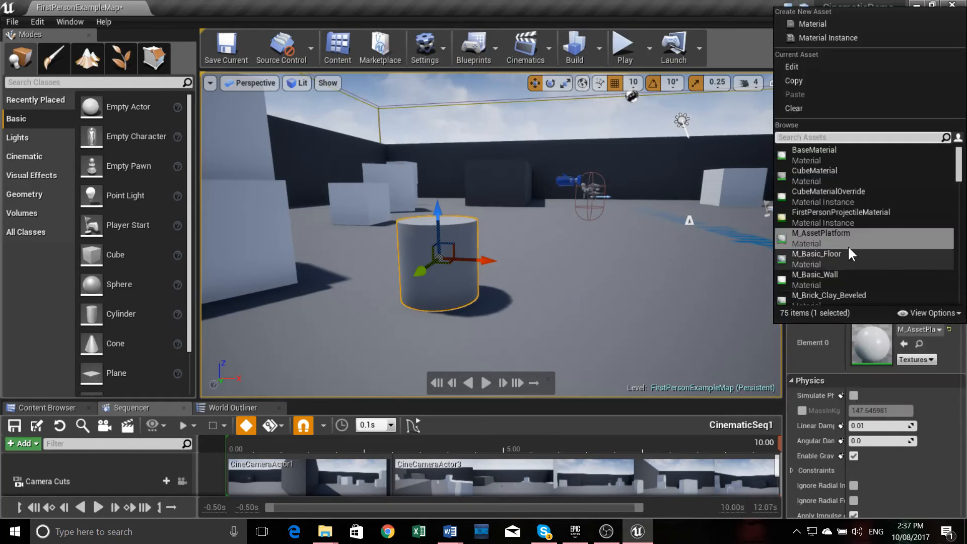
scroll(824, 266, "down", 2)
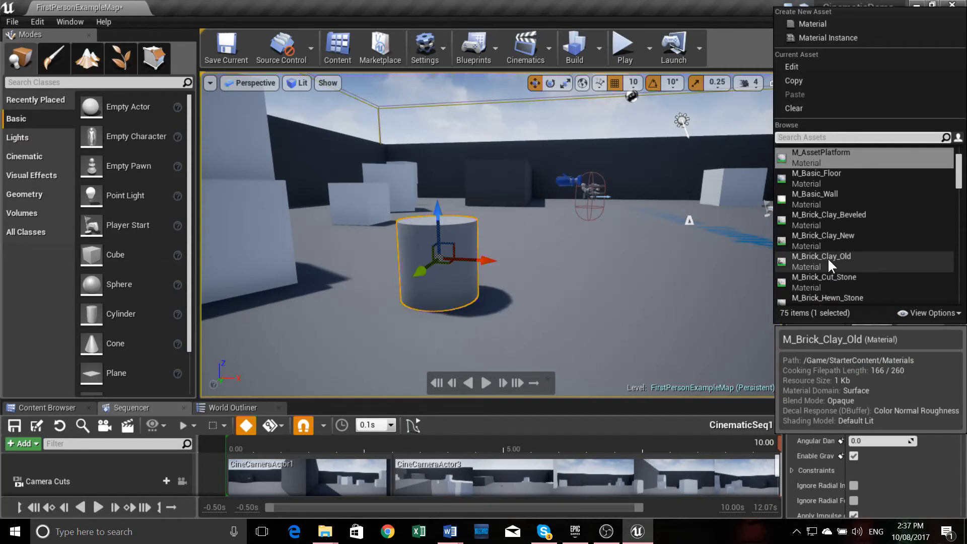
left_click(827, 259)
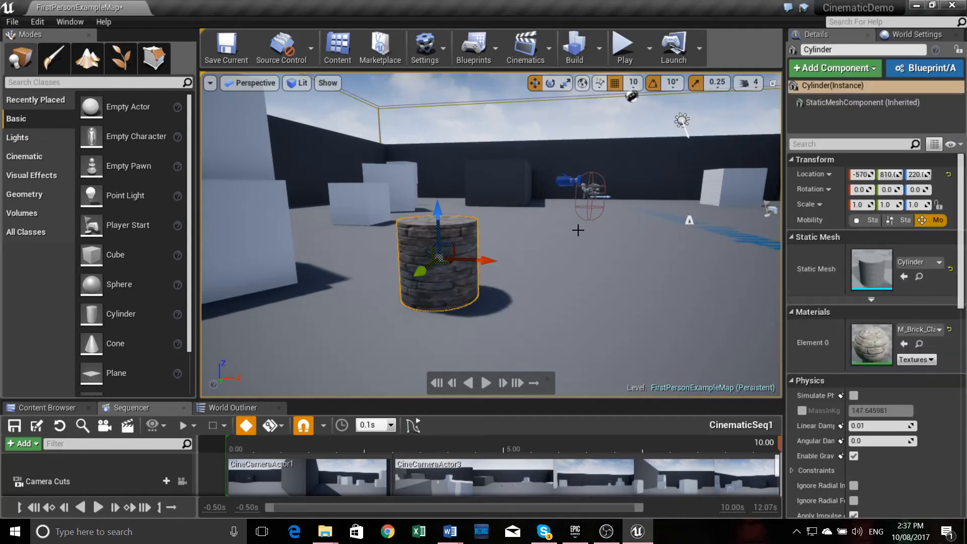
Add the cylinder to the sequence with a transform key at 10.00 seconds and enlarge the Sequencer area
left_click(561, 236)
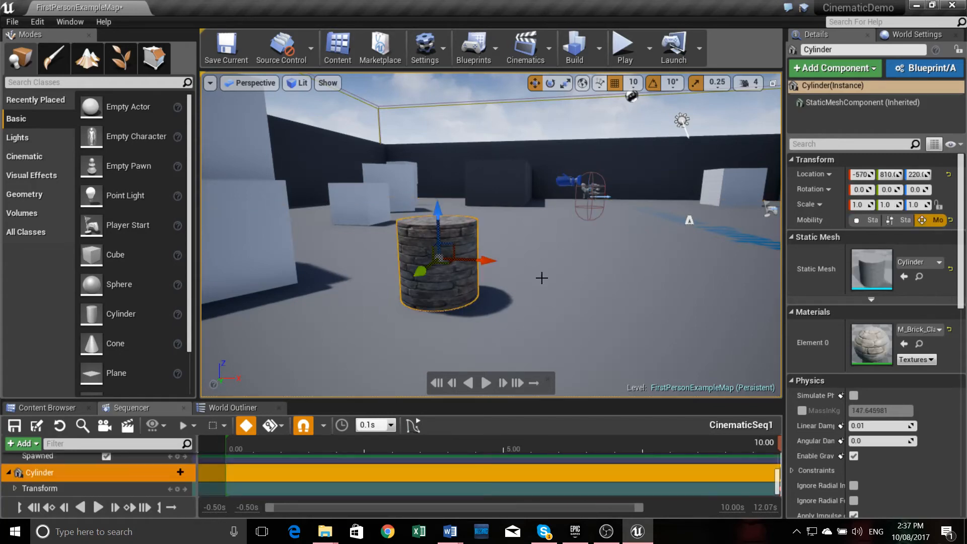
left_click(539, 277)
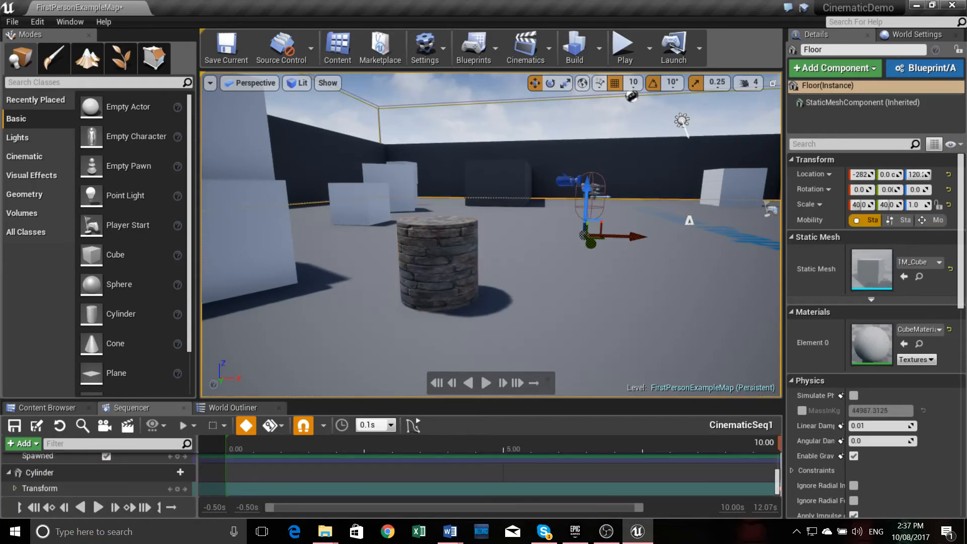
right_click_drag(539, 277, 455, 278)
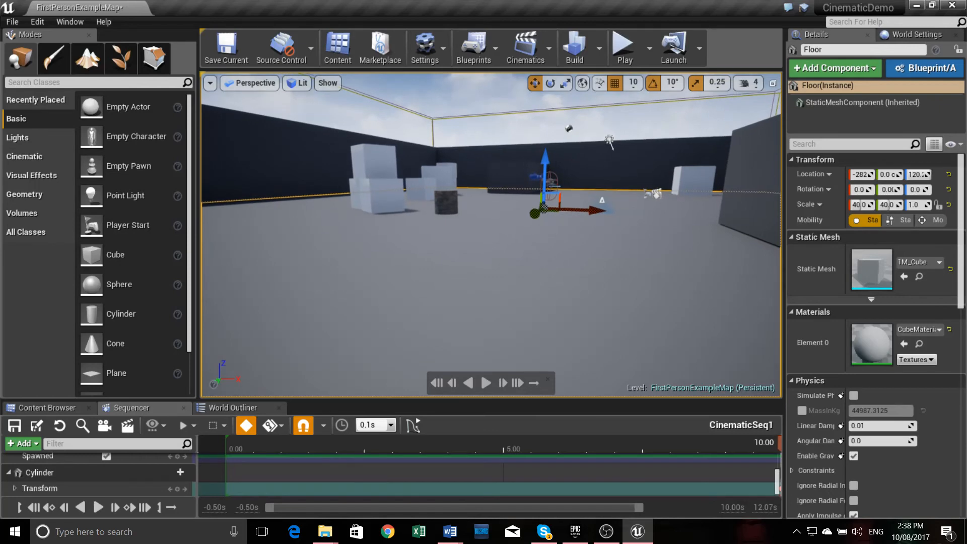
left_click_drag(272, 402, 308, 234)
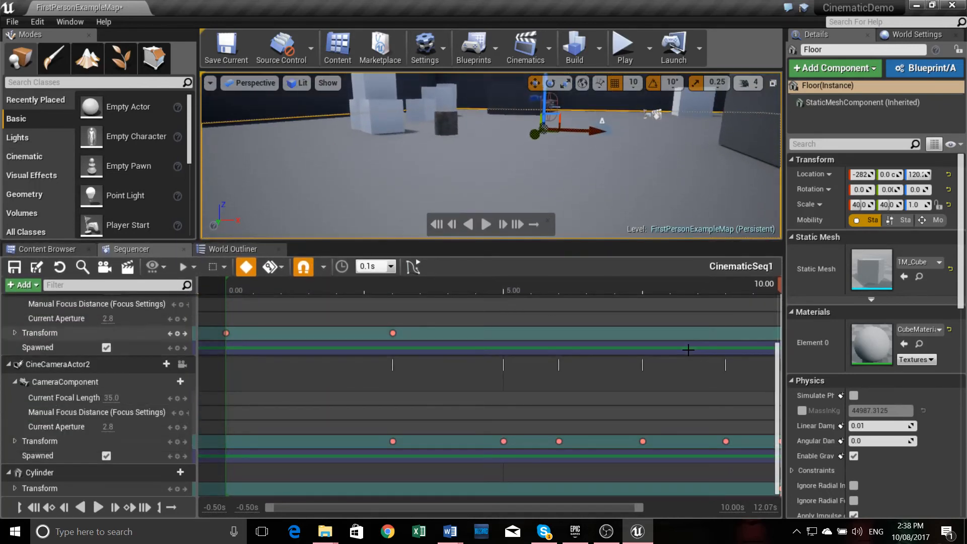
Key the cylinder's start position at 0.00 seconds, moving it to about X -430, Y 910 on the arena floor
left_click_drag(778, 282, 224, 285)
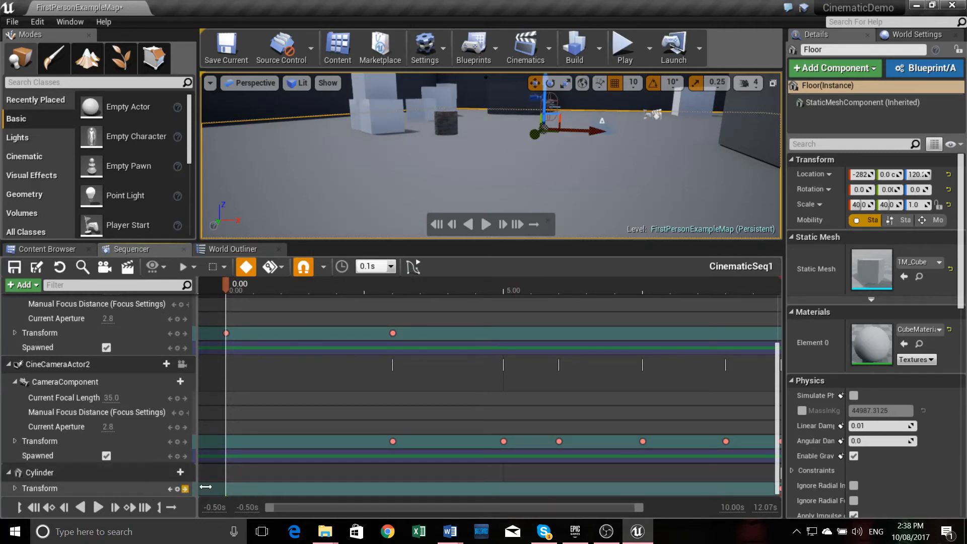
left_click(446, 122)
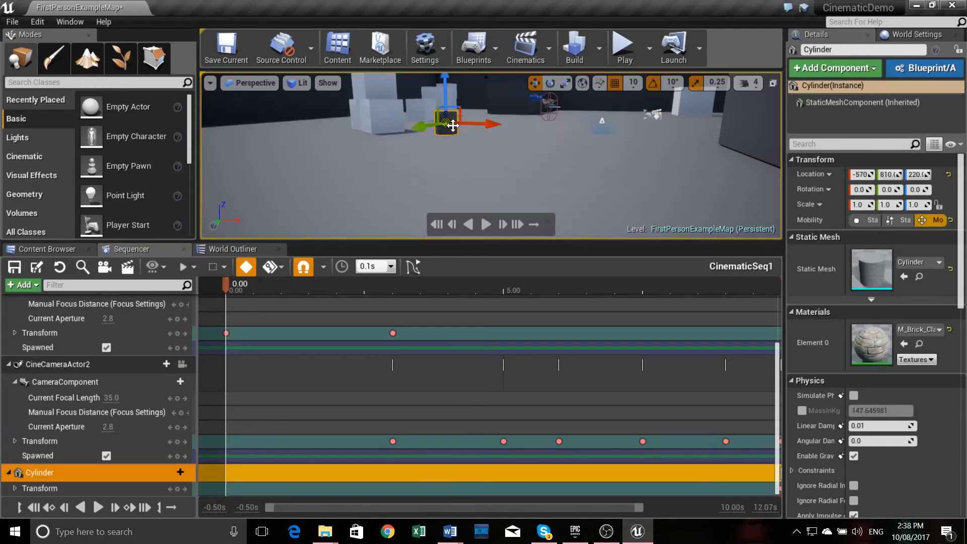
left_click_drag(448, 123, 466, 125)
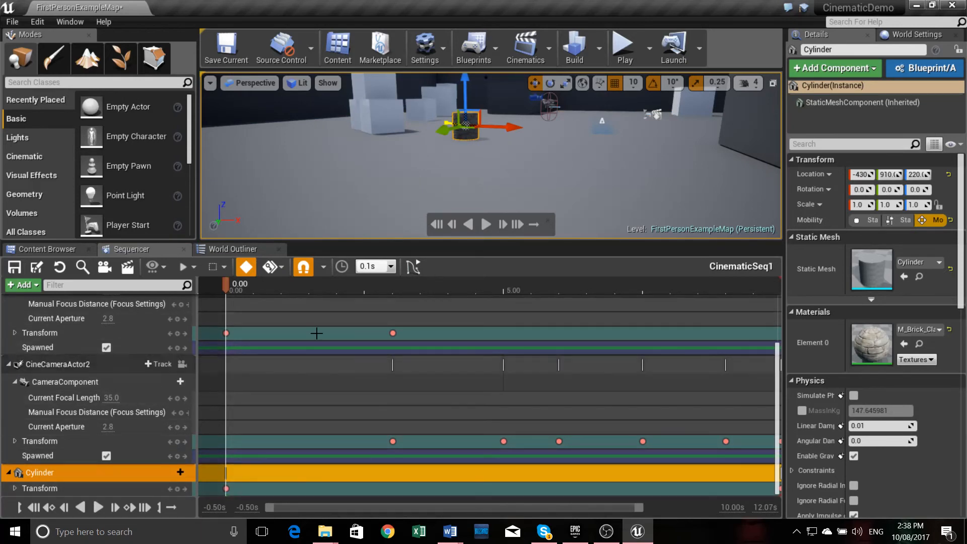
Key the cylinder in front of the stacked boxes at 1.50 seconds and out past them at 2.20 seconds
left_click_drag(227, 283, 307, 292)
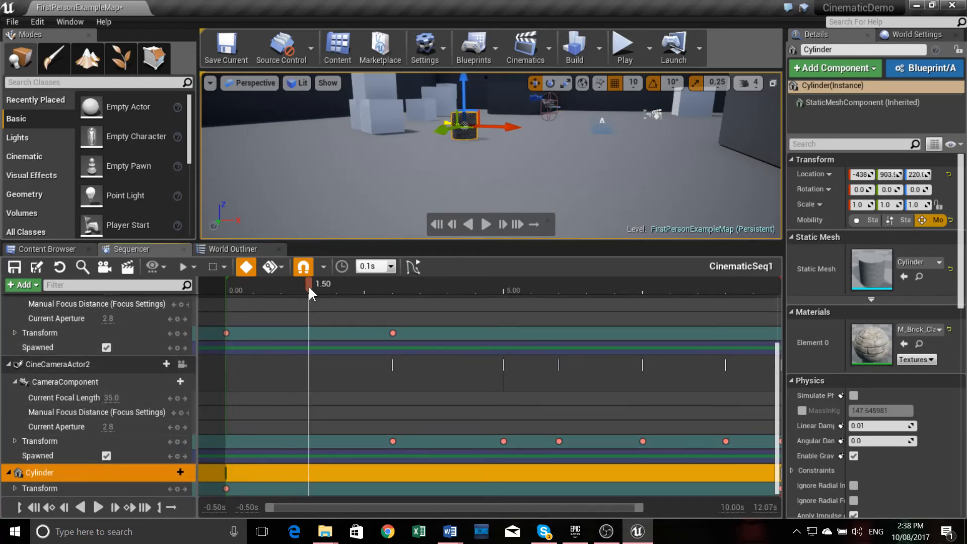
left_click_drag(465, 127, 394, 131)
left_click_drag(310, 283, 347, 285)
left_click_drag(399, 138, 271, 124)
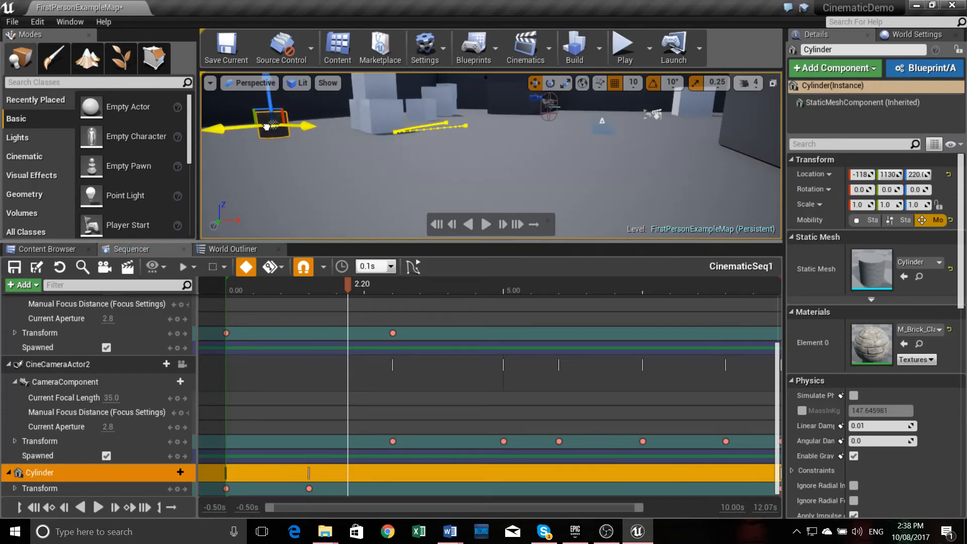
right_click_drag(458, 157, 475, 224)
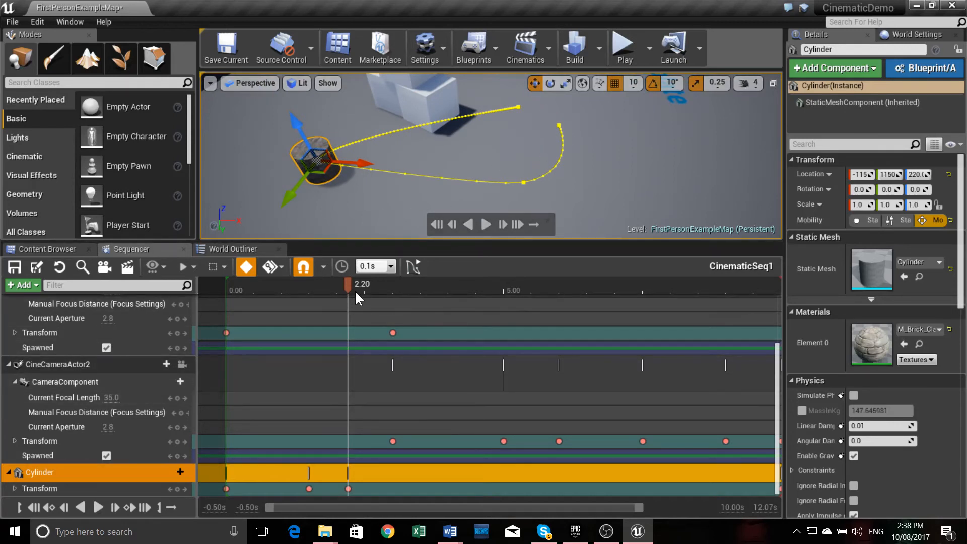
Key the cylinder at 3.00 seconds farther along the arena and back past the boxes, at about Y 872
left_click_drag(347, 283, 390, 282)
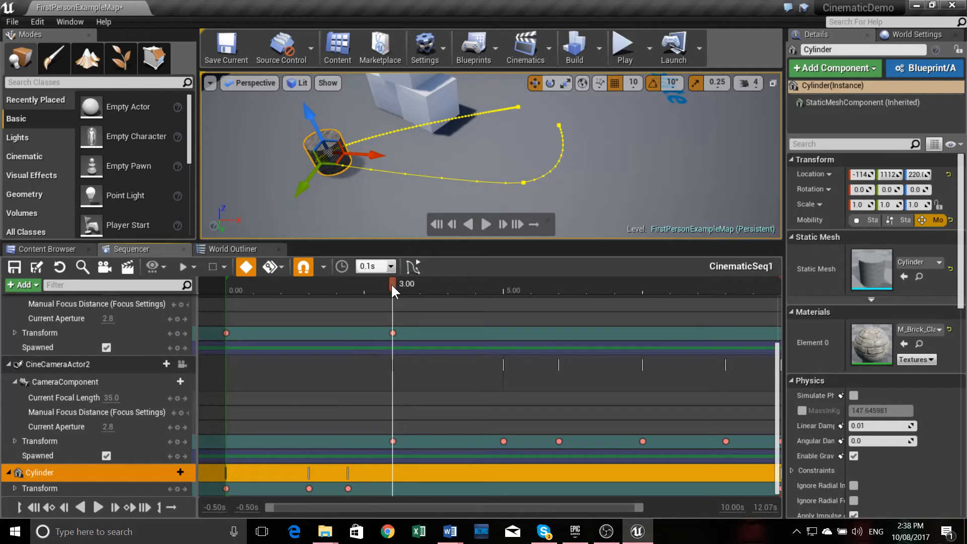
left_click_drag(334, 161, 245, 151)
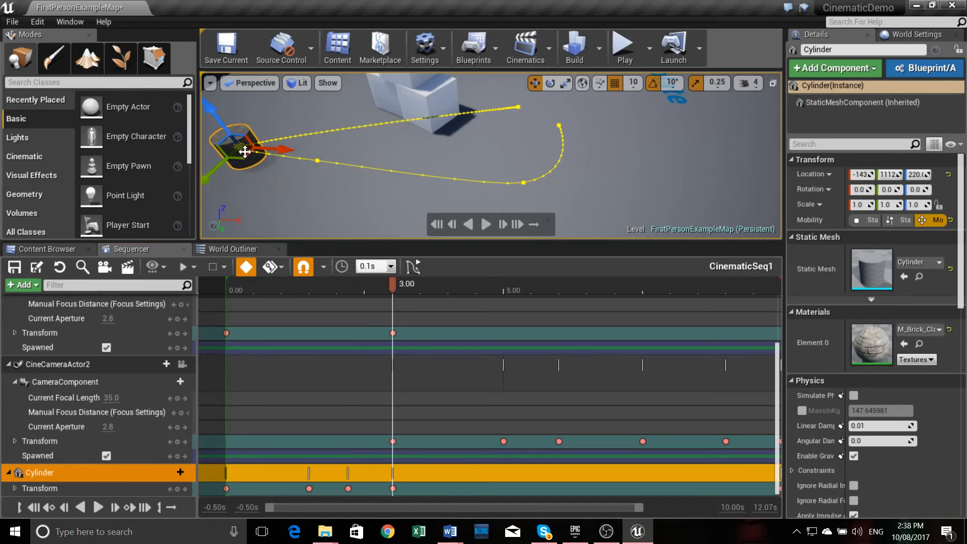
left_click_drag(207, 180, 252, 125)
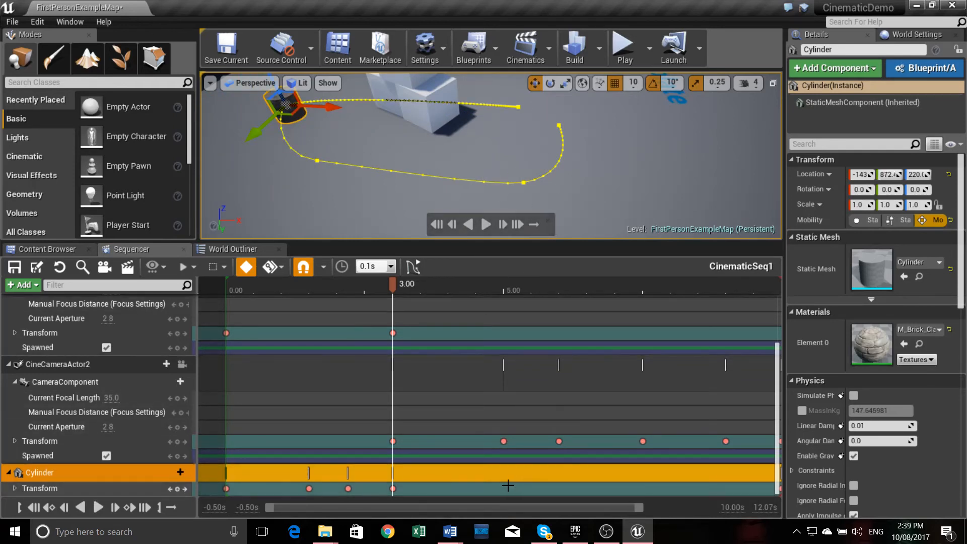
Delete the cylinder's transform key at 10.00 seconds so its path ends at the 3.00-second key
left_click_drag(406, 507, 498, 509)
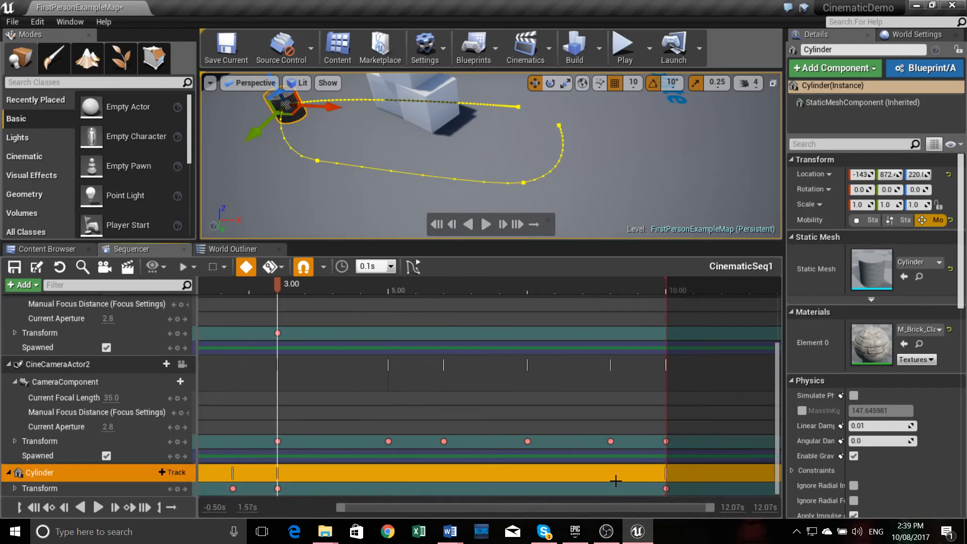
left_click(666, 489)
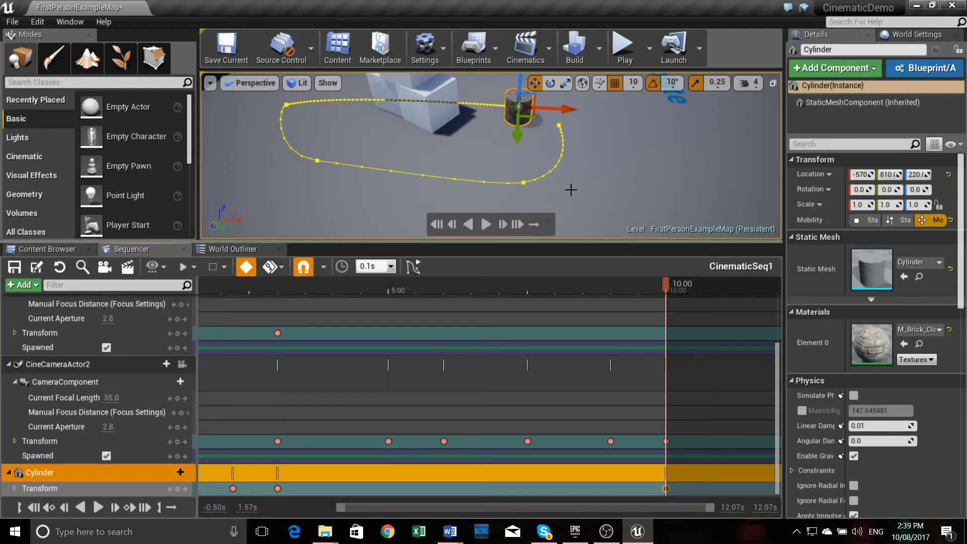
key("Delete")
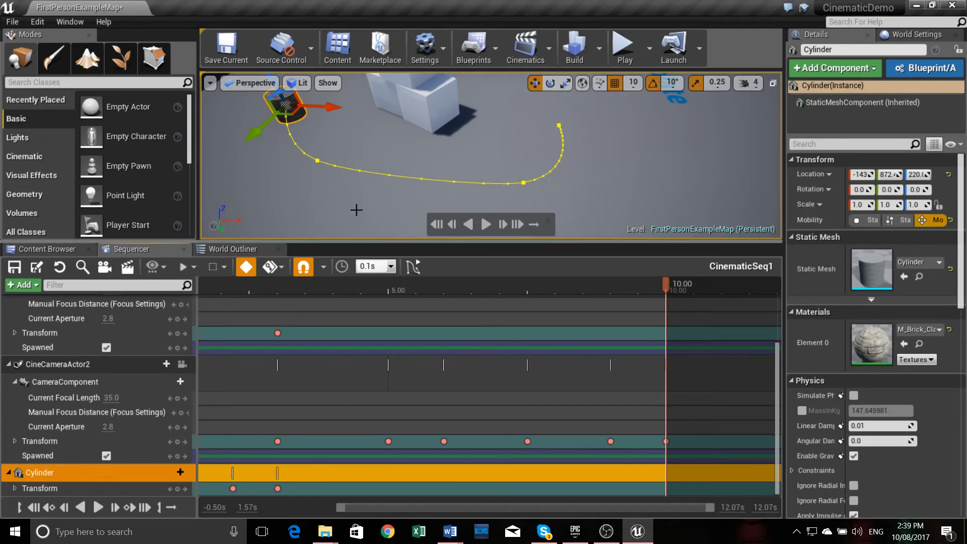
Lock the viewport to the camera cuts, enlarge the viewport area and play the sequence from the start
left_click(436, 224)
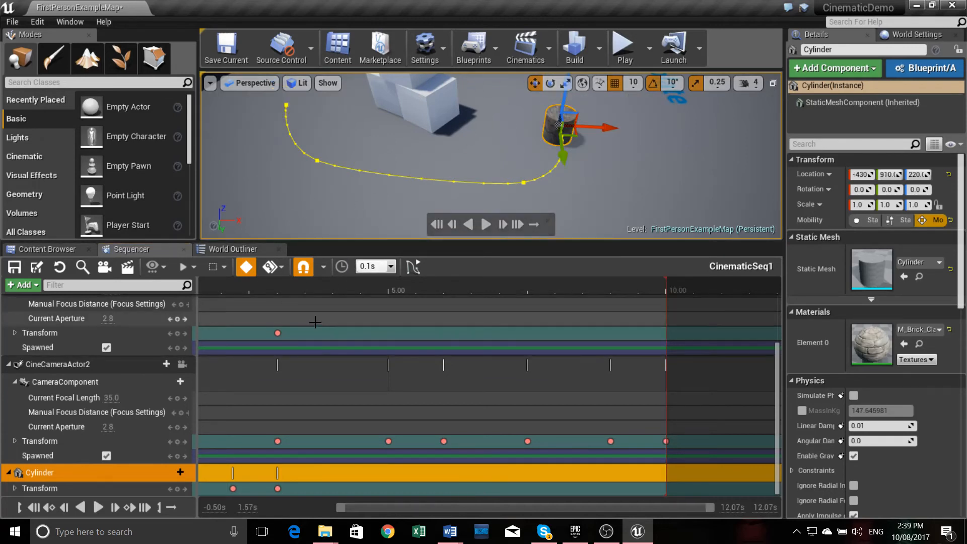
scroll(171, 303, "up", 4)
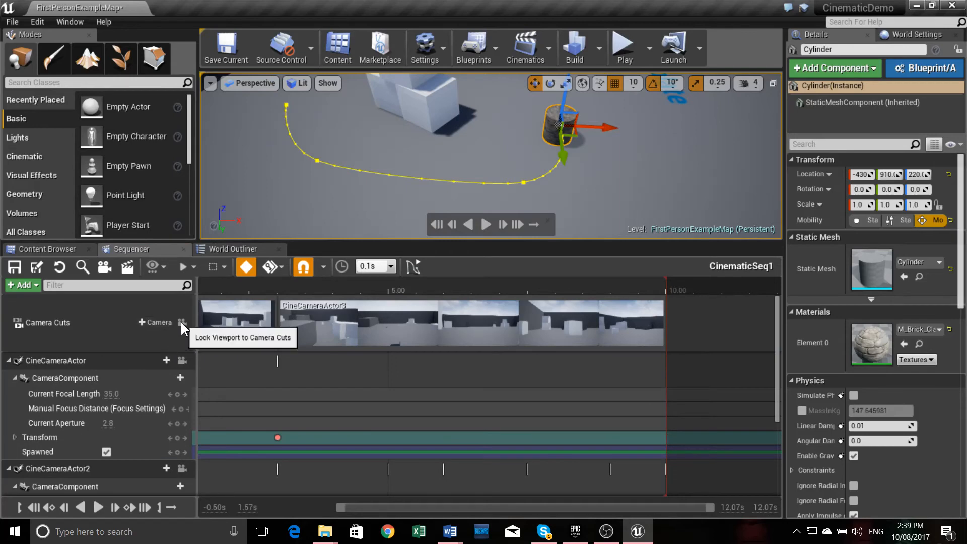
left_click(182, 322)
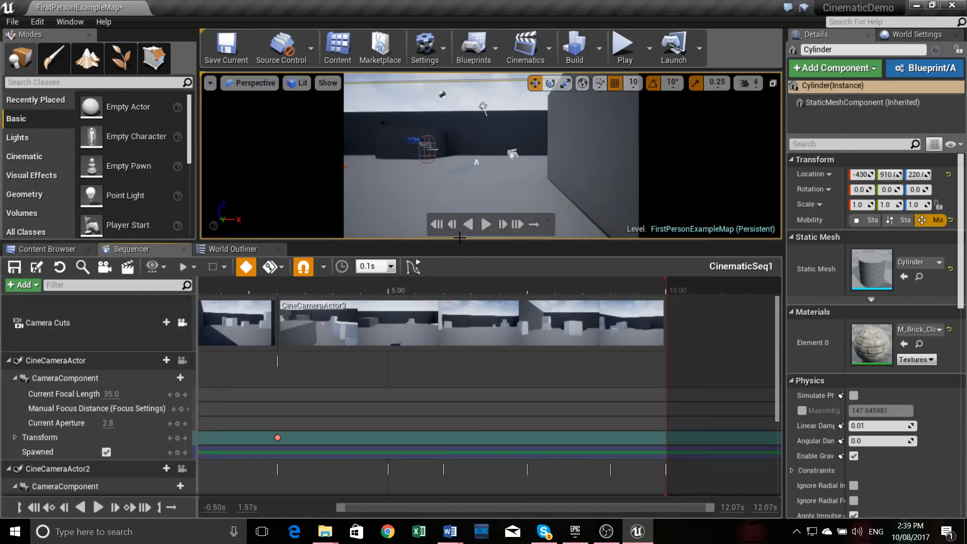
left_click_drag(467, 242, 470, 395)
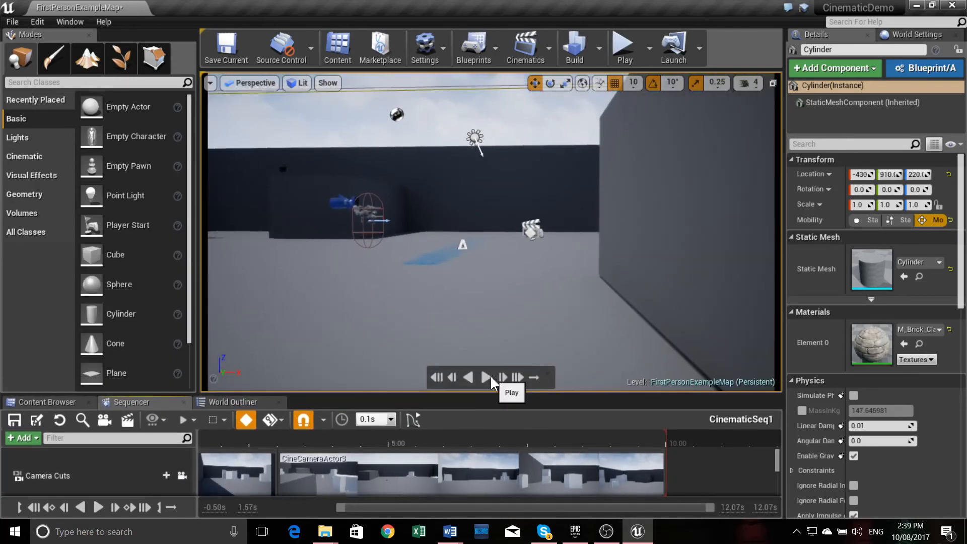
left_click(487, 375)
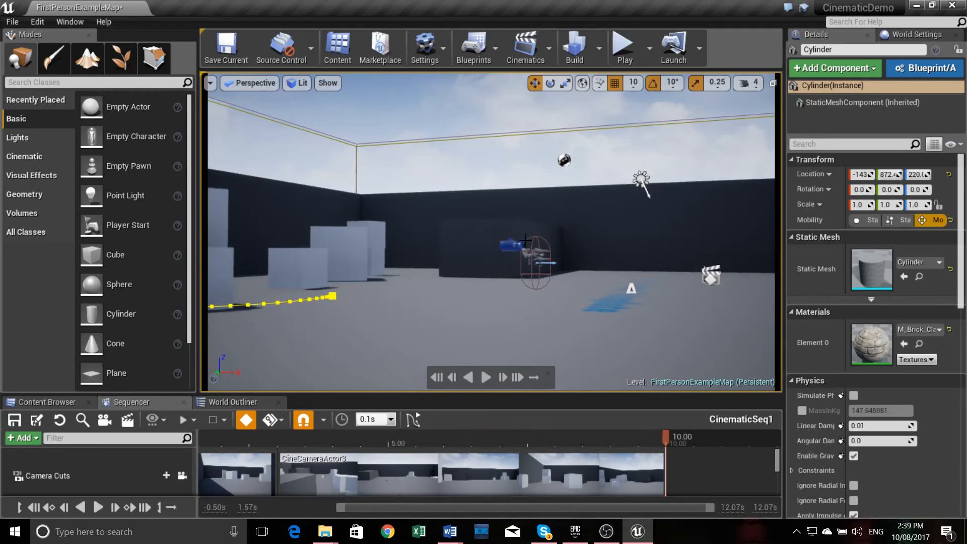
Briefly run and stop the level, and replay the whole sequence through the camera cuts
left_click(429, 102)
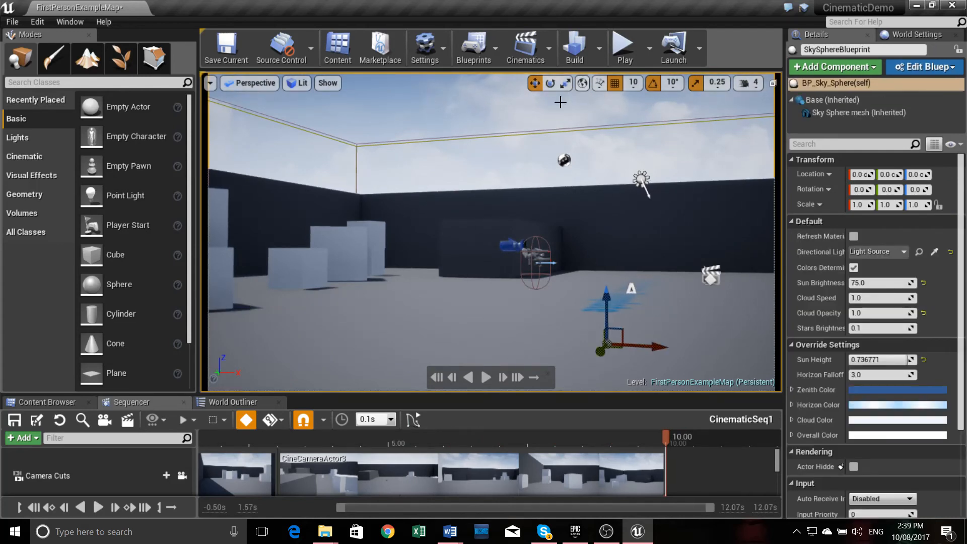
left_click(464, 138)
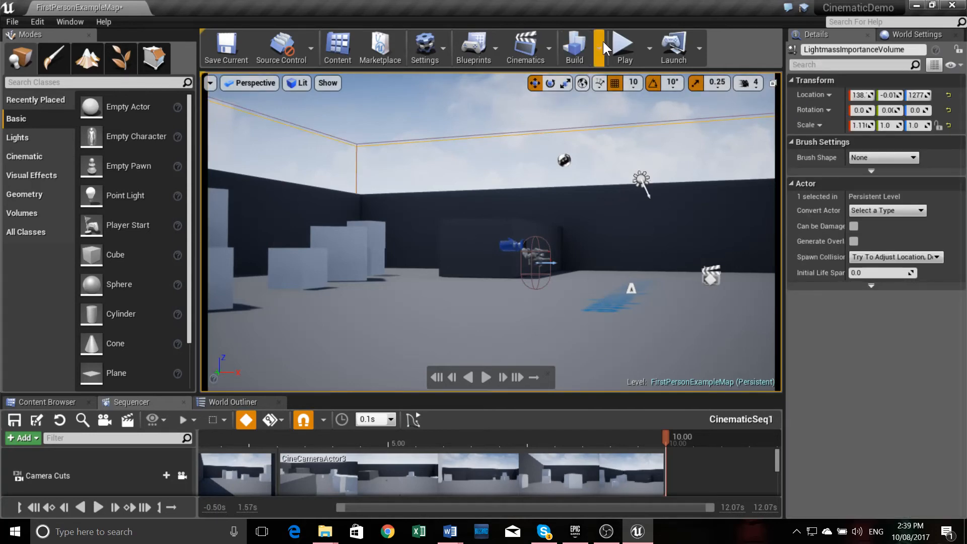
left_click(625, 48)
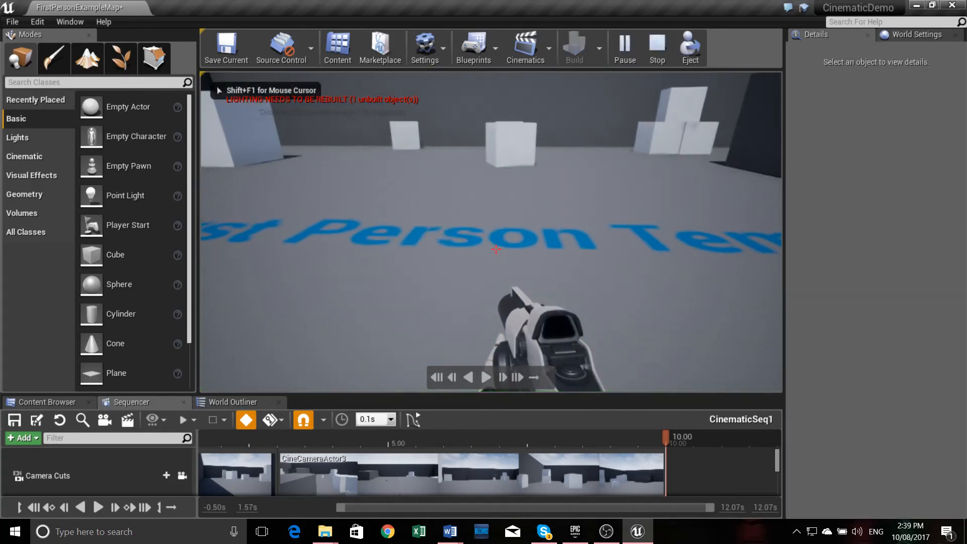
key("Escape")
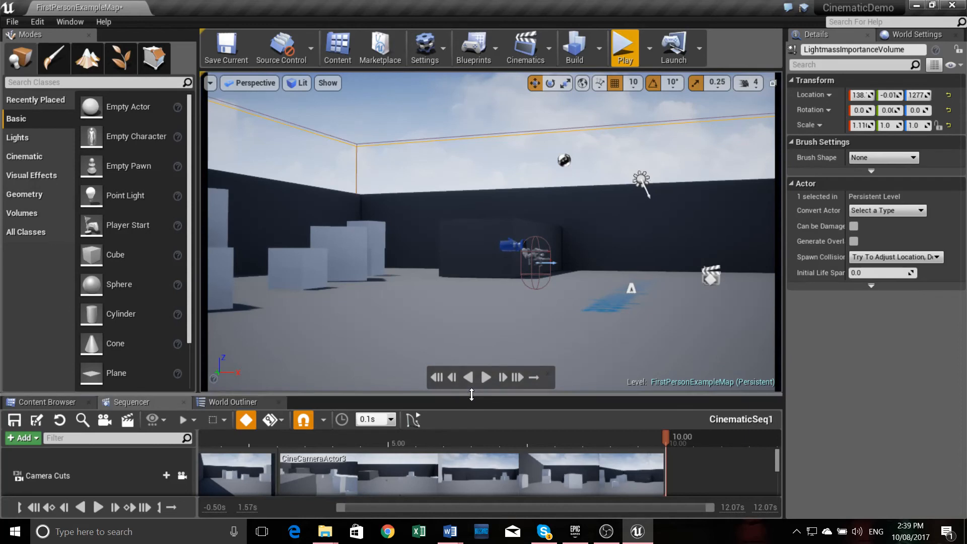
left_click(484, 378)
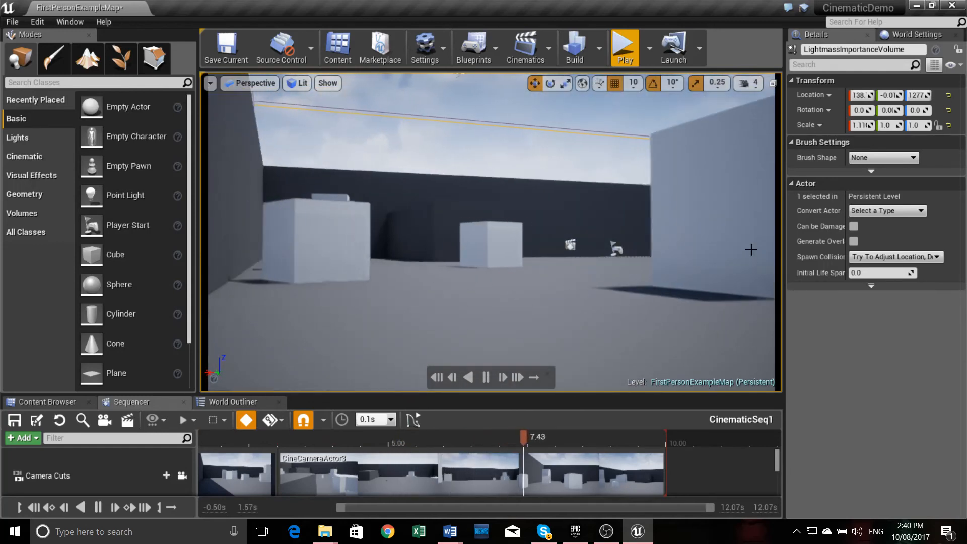
left_click(694, 217)
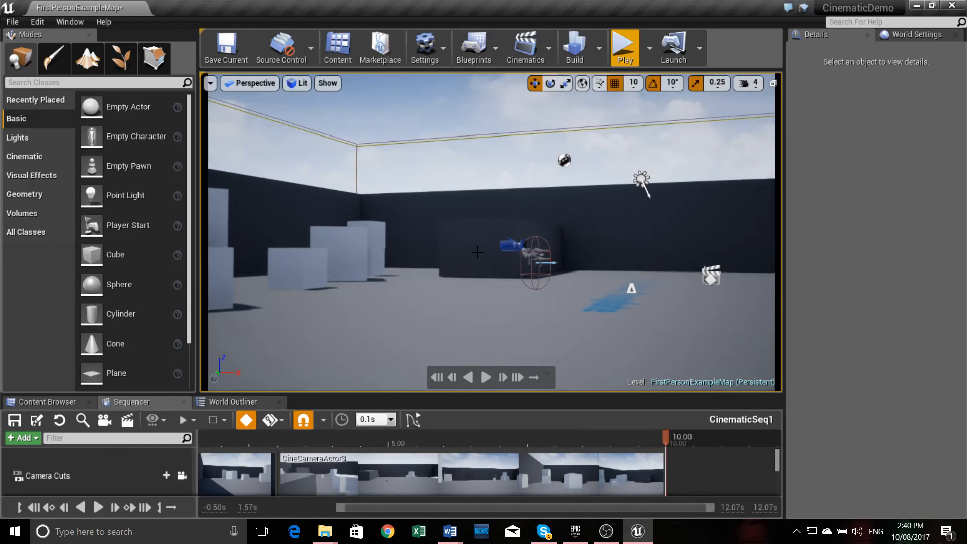
Play-test the level, walking around the arena and shooting toward the brick cylinder, and end the play session
left_click(623, 47)
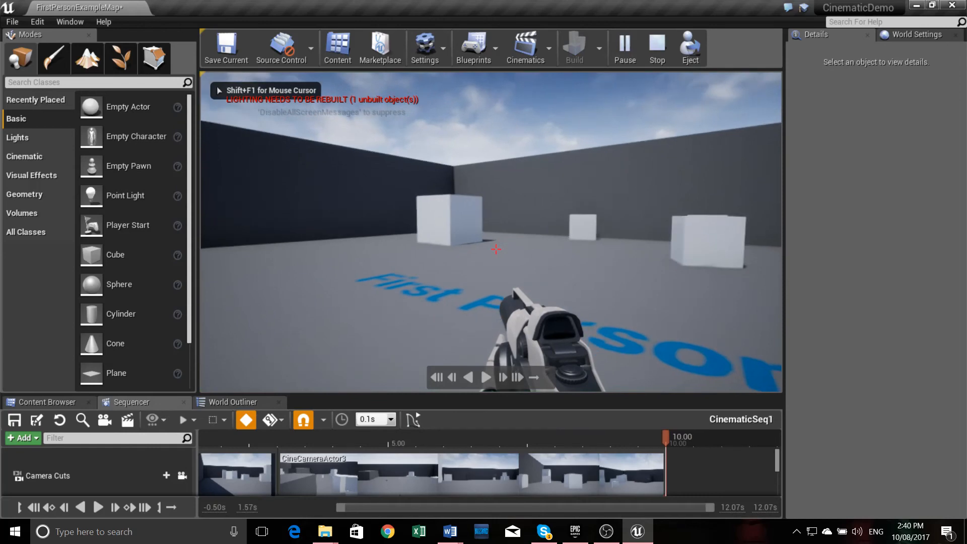
key("w")
key("w")
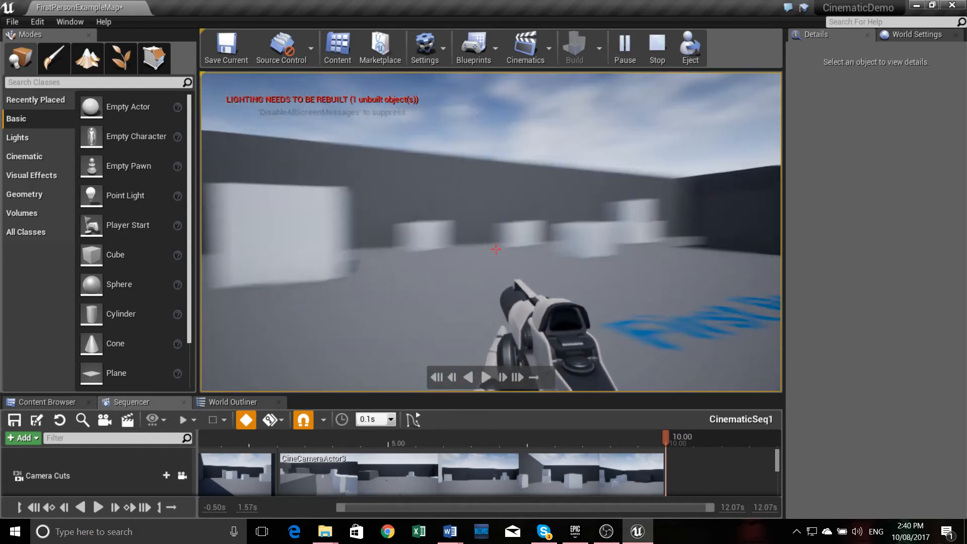
key("w")
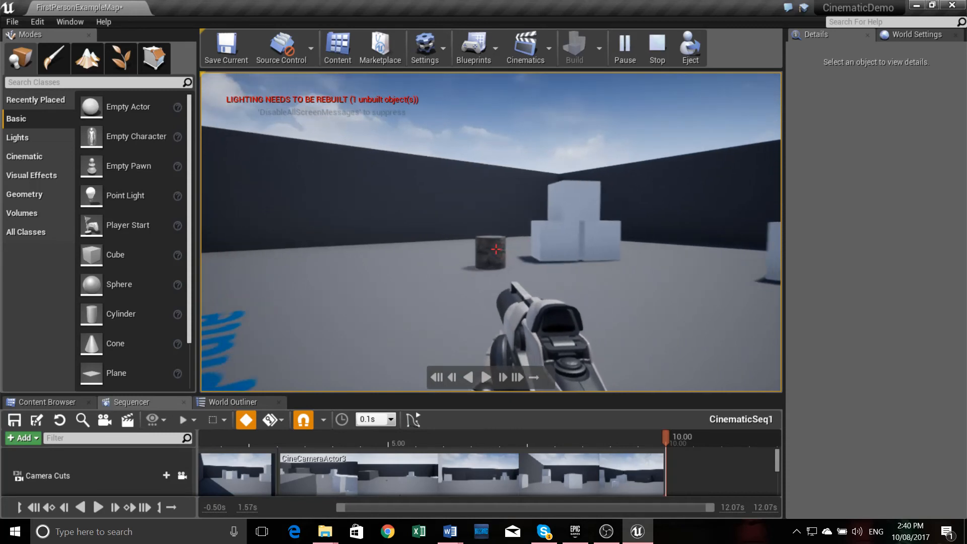
key("w")
left_click(496, 250)
key("s")
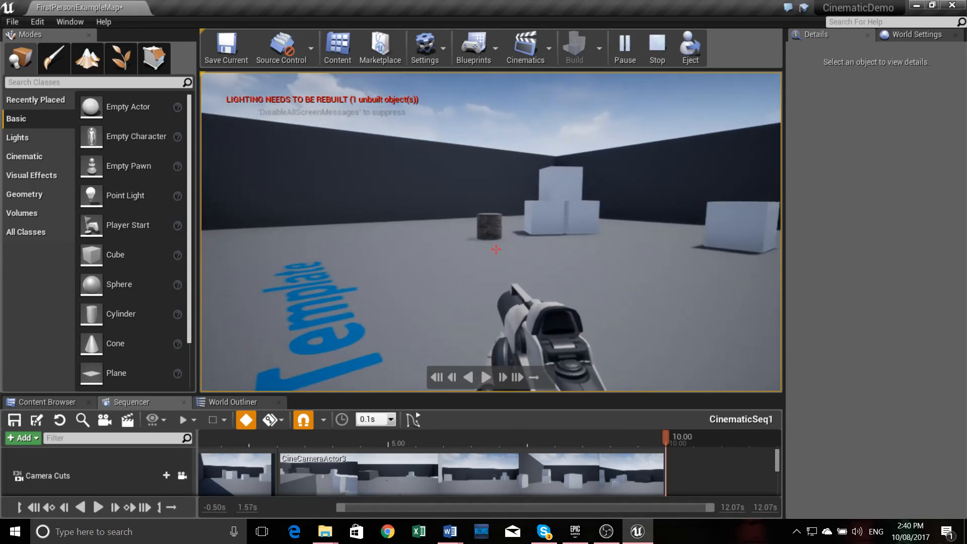
left_click(496, 249)
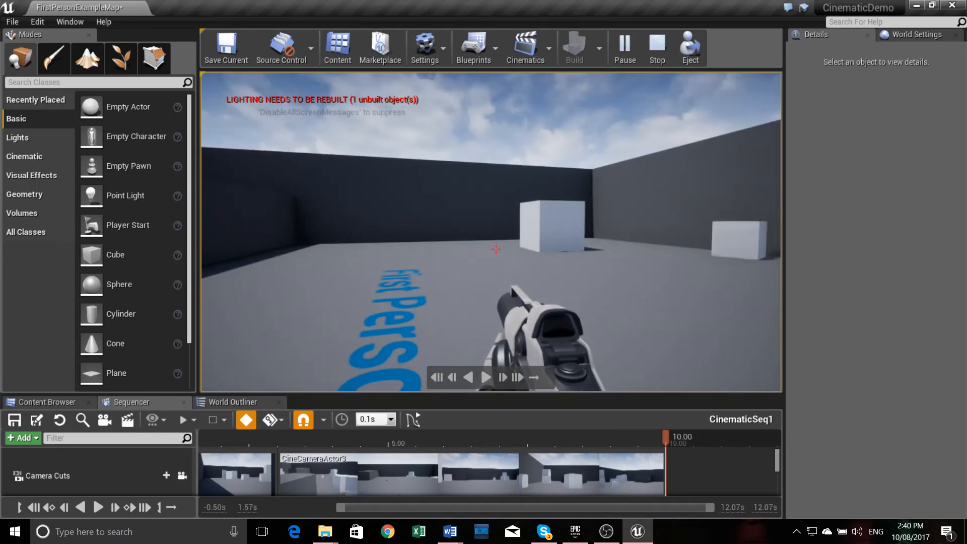
key("Escape")
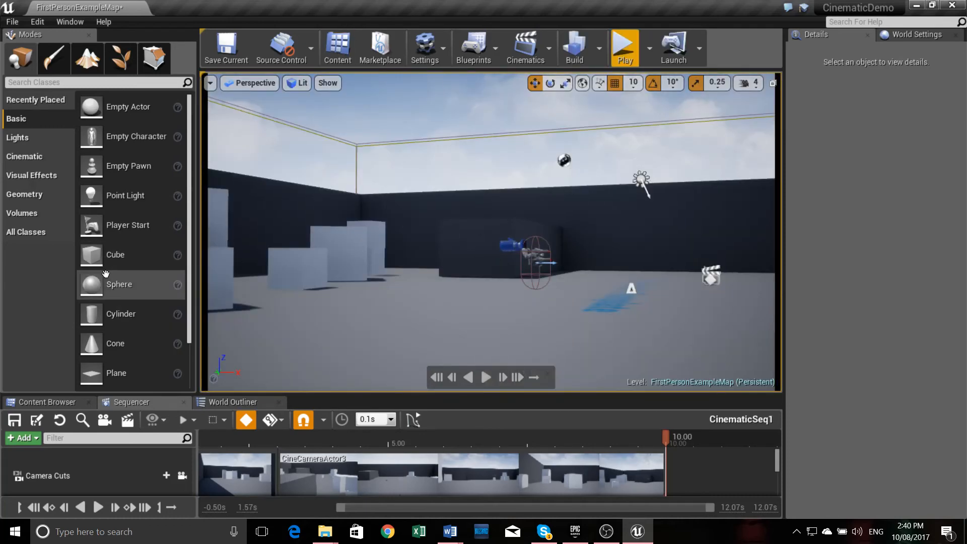
Place a Box Trigger on the arena floor near the First Person Template text
scroll(124, 246, "down", 2)
scroll(130, 307, "up", 2)
scroll(129, 312, "down", 2)
left_click_drag(115, 373, 578, 289)
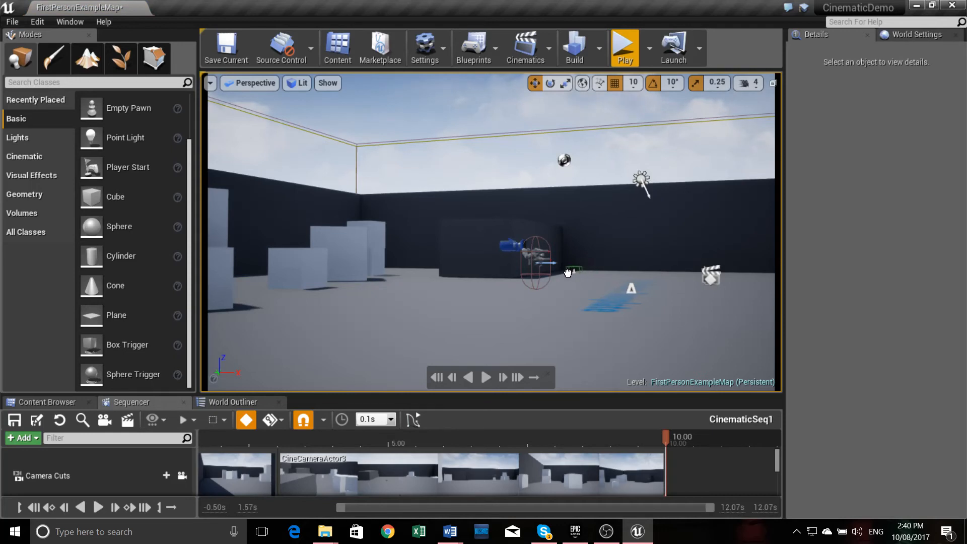
left_click_drag(568, 273, 569, 274)
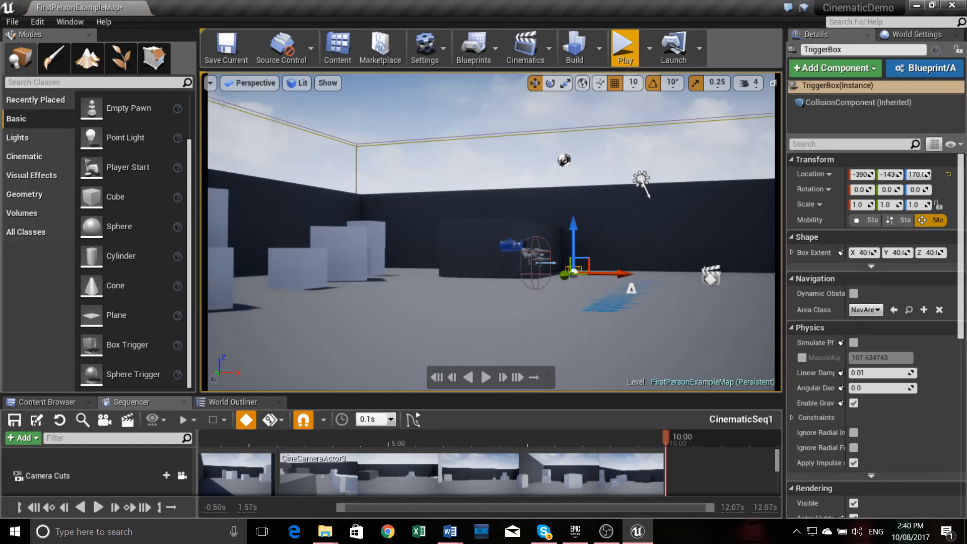
Unlock the viewport from the camera cuts and raise the trigger box to Z 220, above the floor
right_click(416, 166)
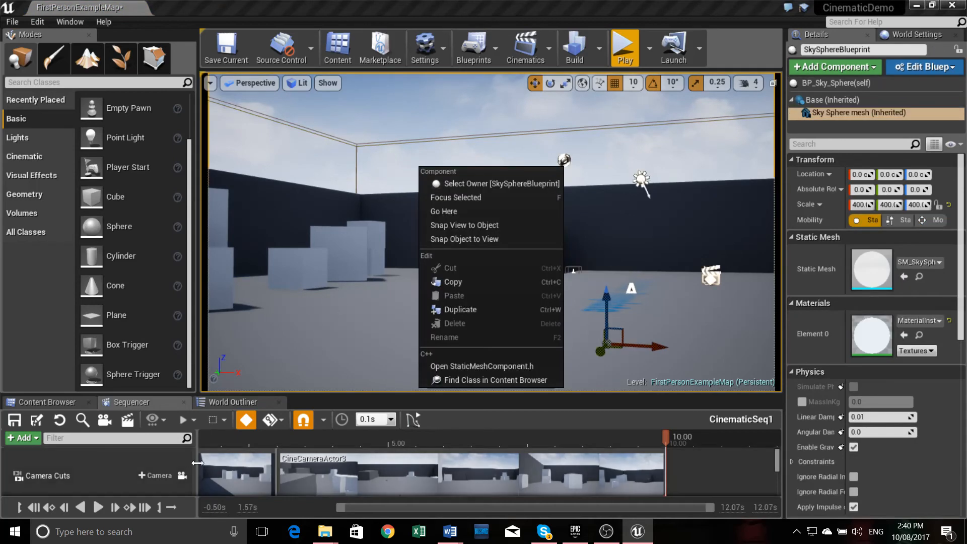
left_click(182, 475)
key("w")
right_click_drag(405, 283, 433, 243)
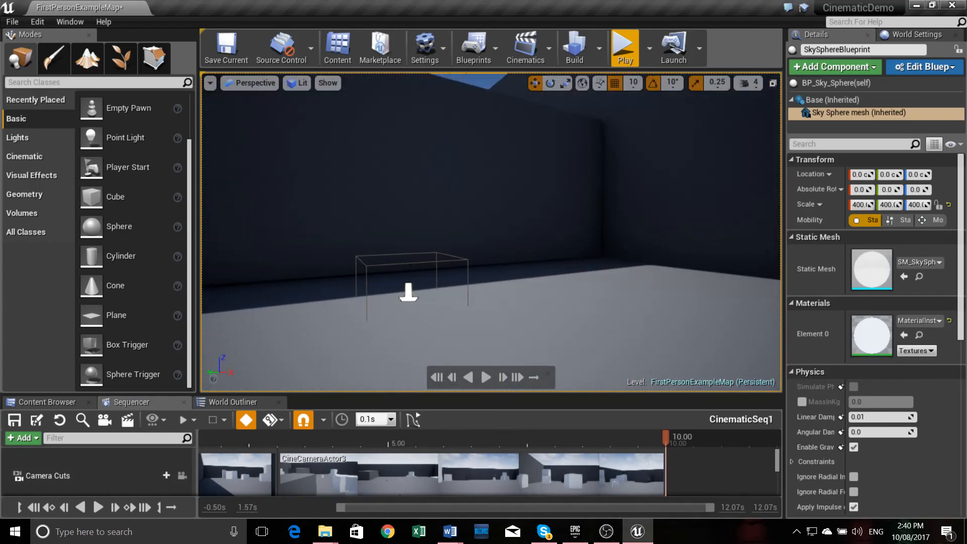
left_click(417, 254)
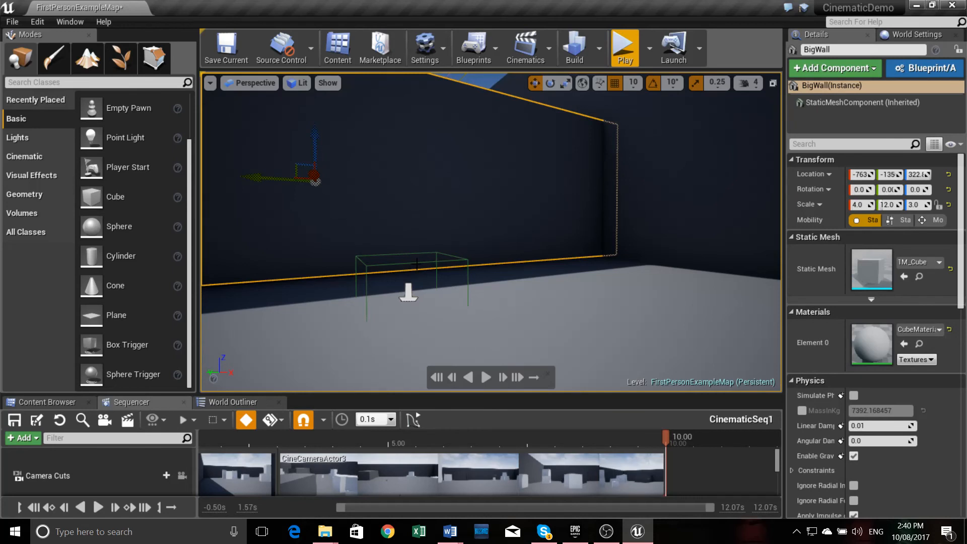
left_click(404, 302)
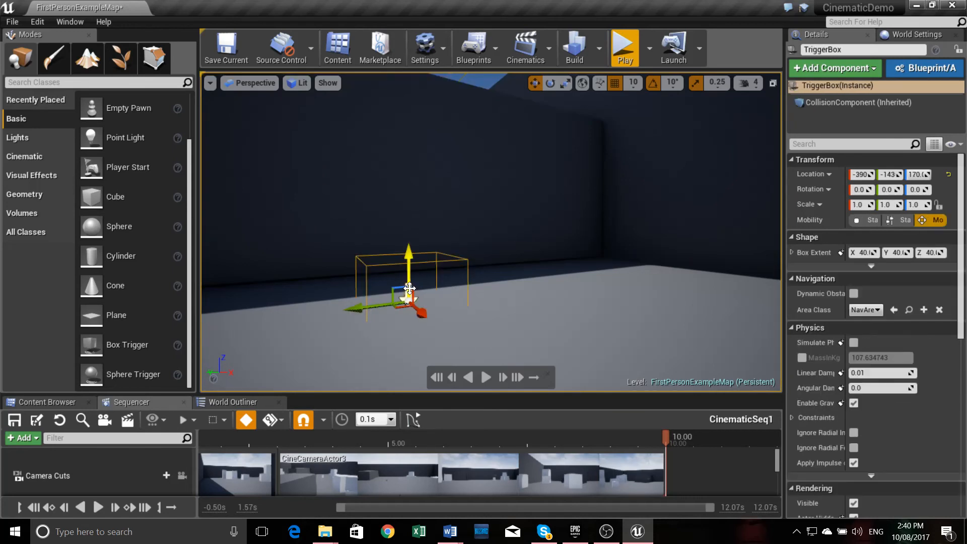
left_click_drag(413, 256, 414, 200)
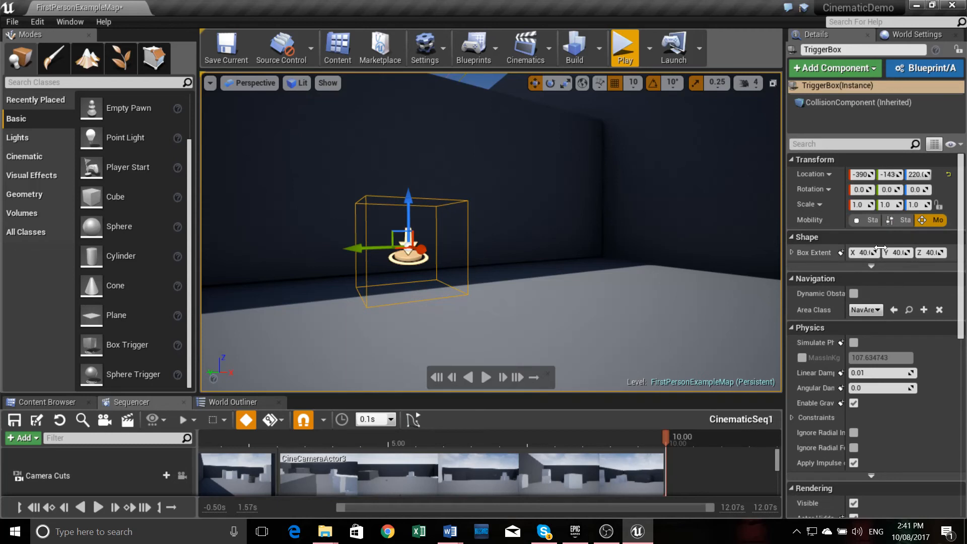
Set the trigger box's X and Y scale to 5
left_click(859, 204)
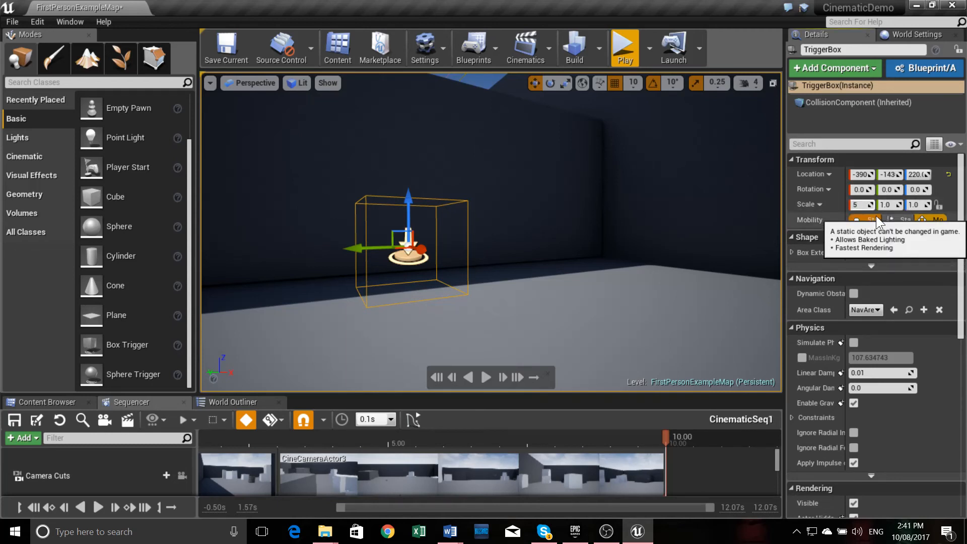
type("5")
left_click(890, 205)
type("5")
key("Return")
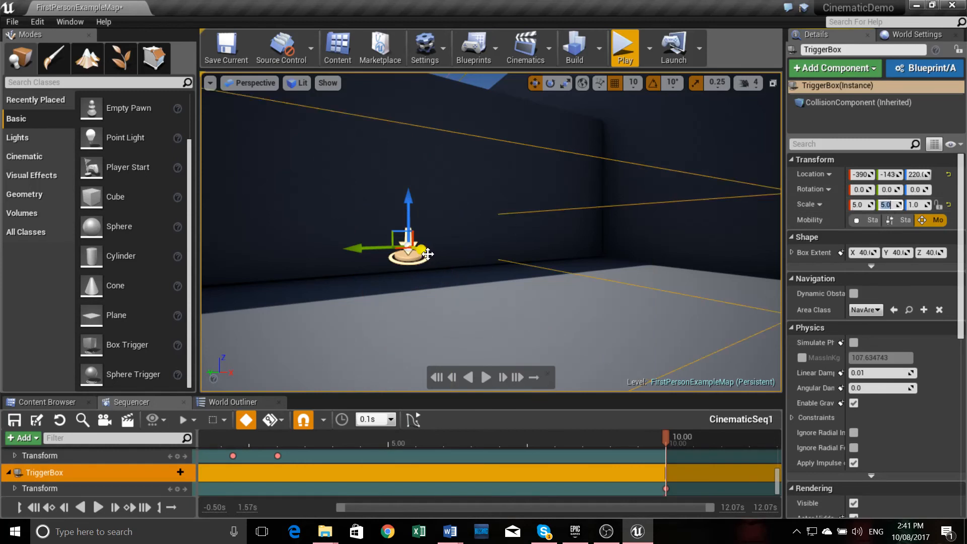
Move the enlarged trigger box to X -300 and shift it along Y into the arena's corner area
left_click_drag(428, 253, 485, 286)
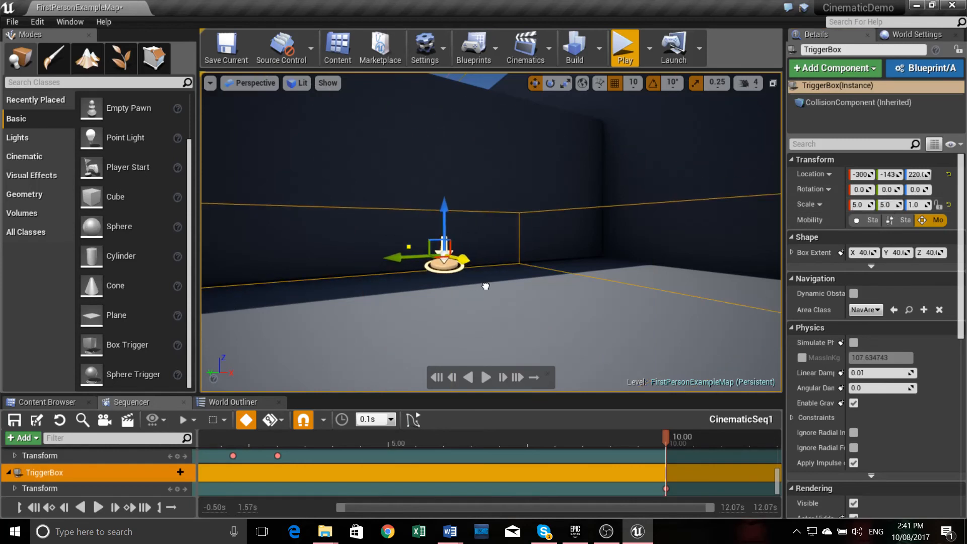
left_click_drag(394, 260, 587, 241)
right_click_drag(413, 238, 419, 235)
key("s")
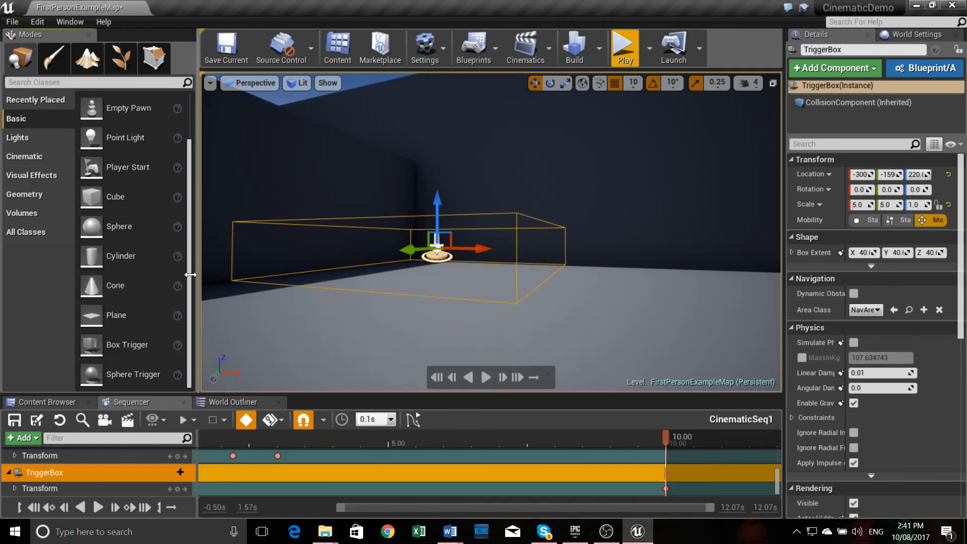
Place a Cone on the arena floor in front of the trigger box and raise it to Z 210
left_click_drag(115, 285, 518, 314)
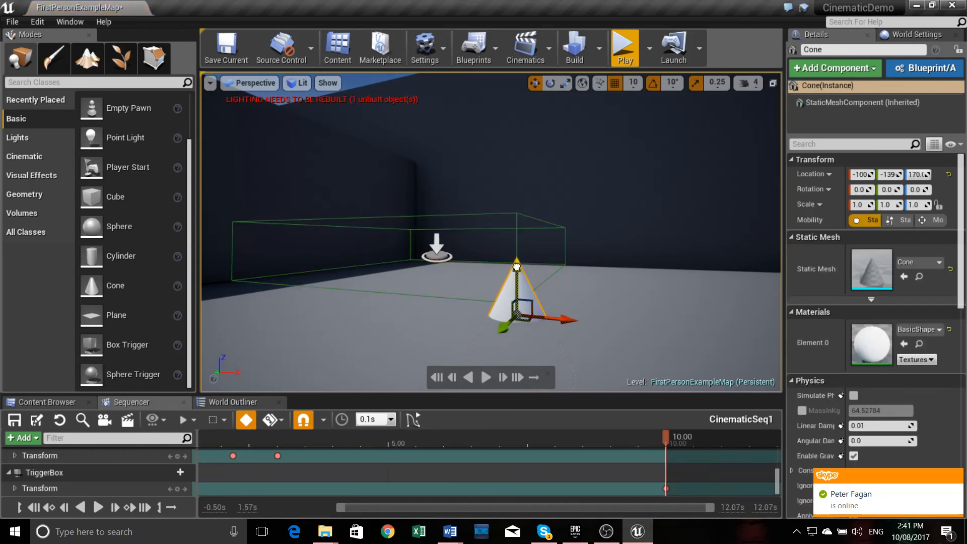
left_click_drag(516, 267, 521, 223)
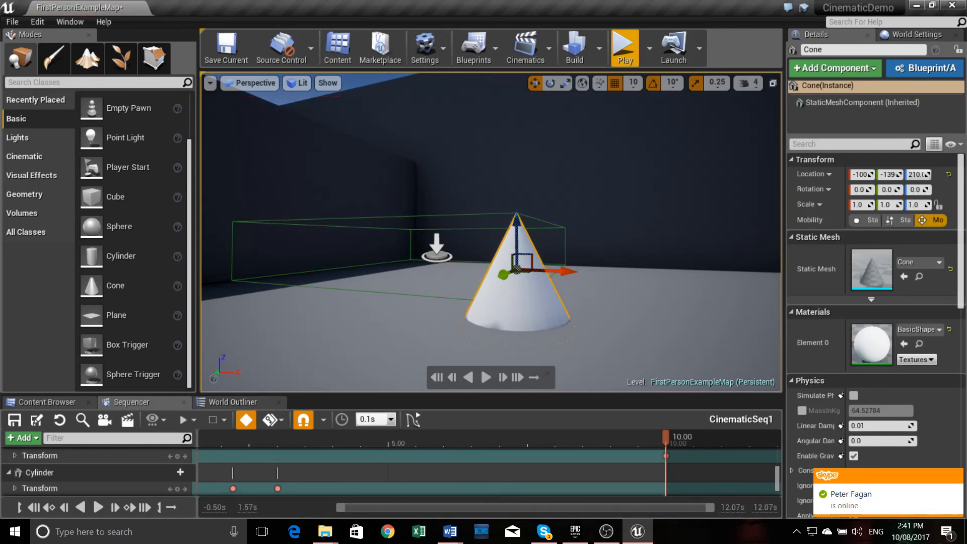
Add an OnActorBeginOverlap event for the trigger box in the Level Blueprint and dock its window beside the level's tab
left_click(440, 221)
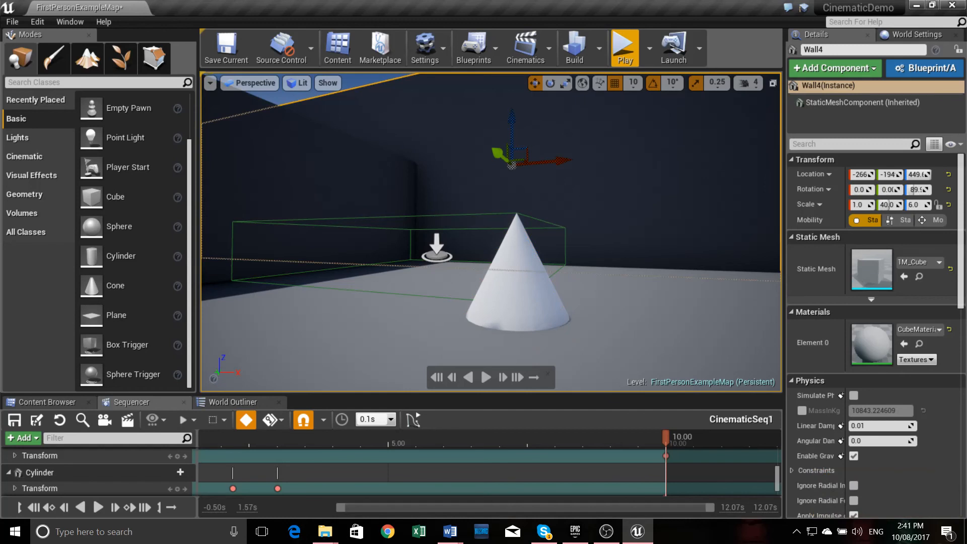
left_click(434, 256)
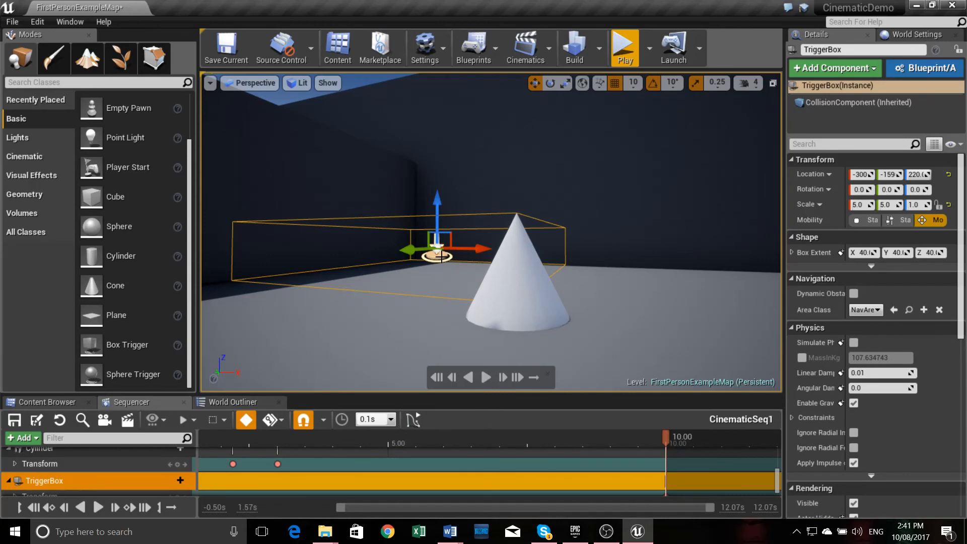
right_click(442, 256)
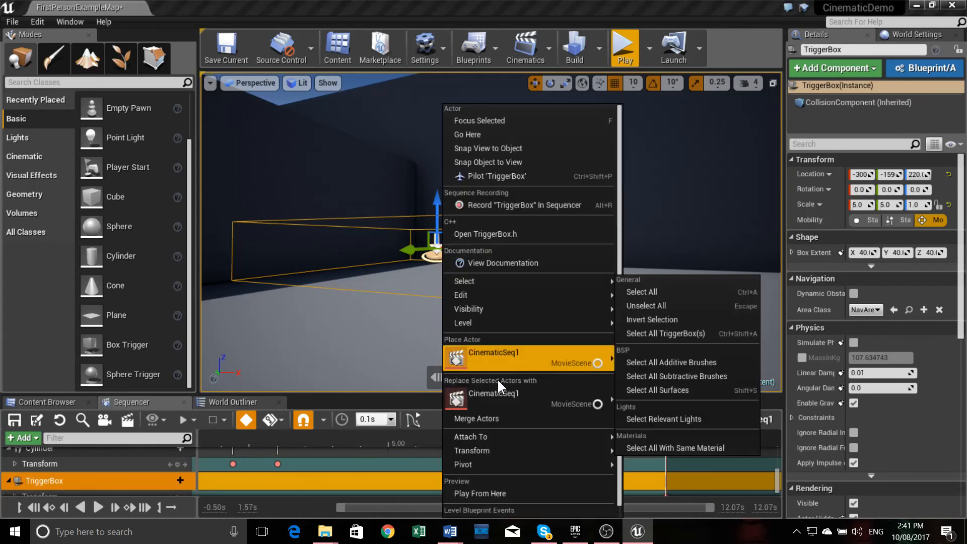
mouse_move(503, 404)
scroll(522, 447, "down", 2)
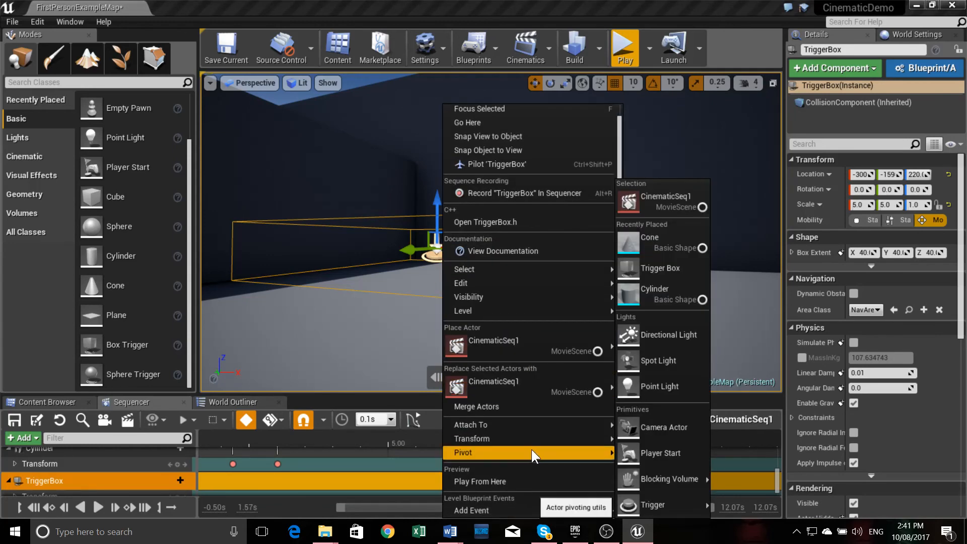
mouse_move(472, 508)
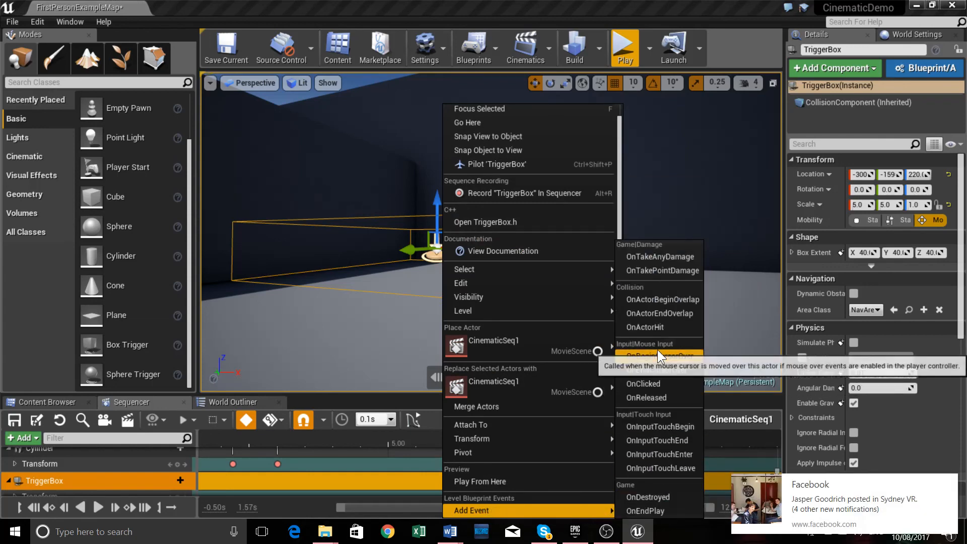
left_click(673, 299)
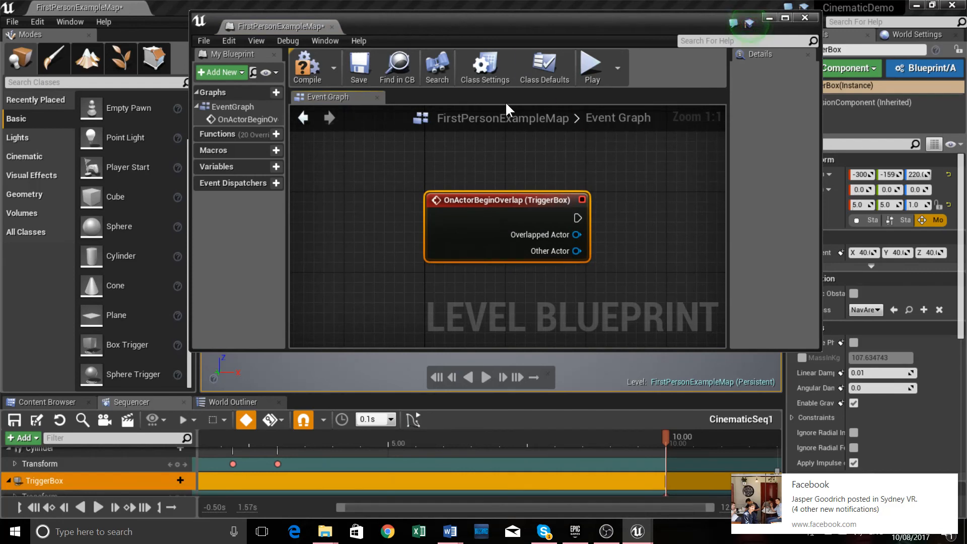
left_click_drag(247, 27, 207, 9)
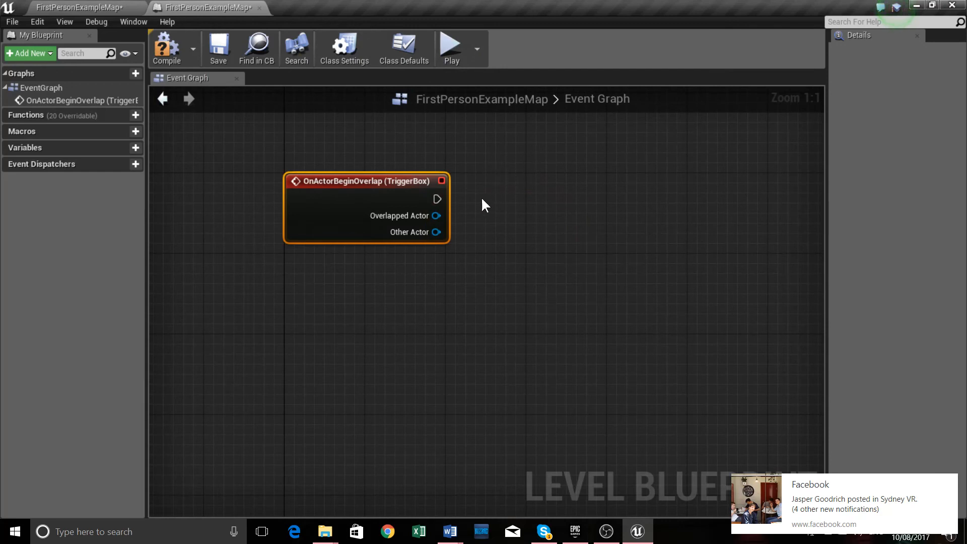
Connect a Create Level Sequence Player node to the overlap event's execution output and set its Level Sequence to CinematicSeq1
left_click_drag(437, 199, 526, 199)
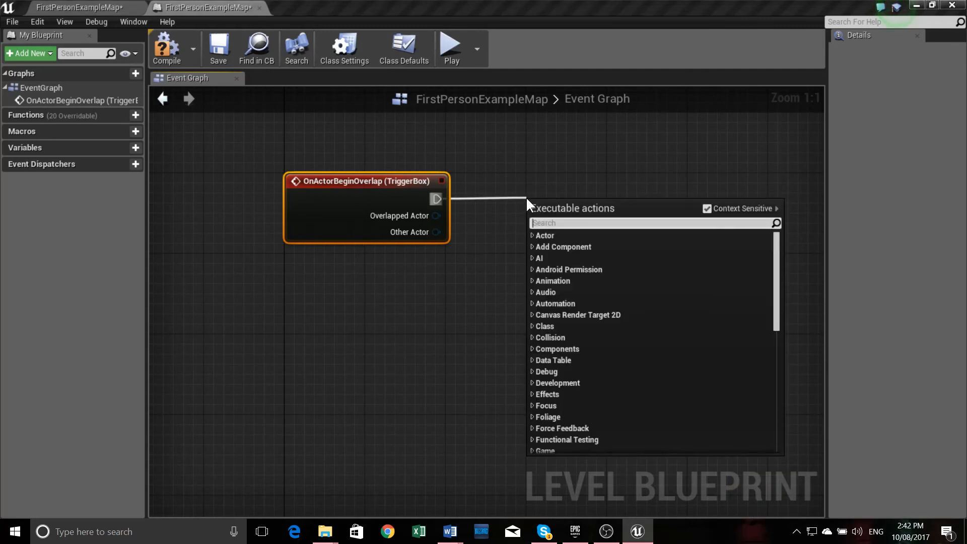
type("c")
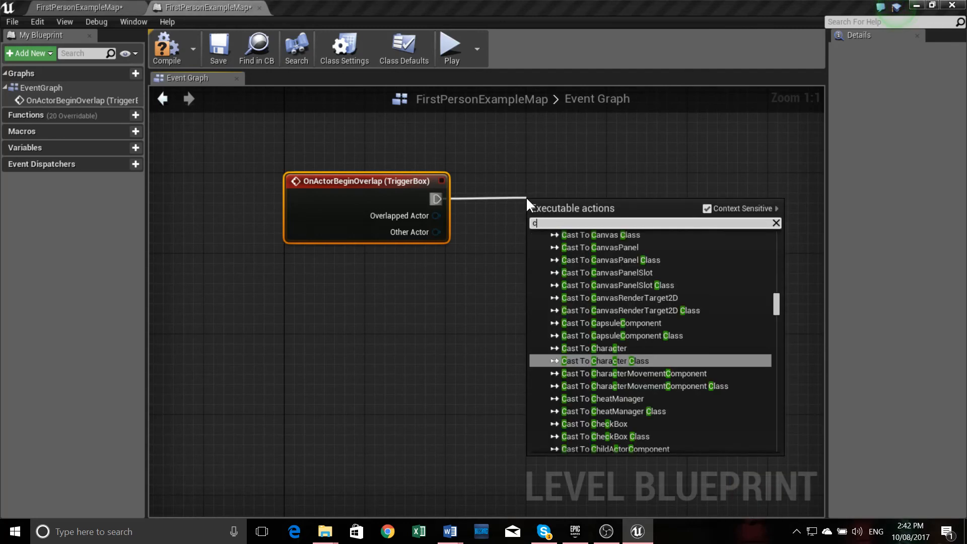
type("inematic")
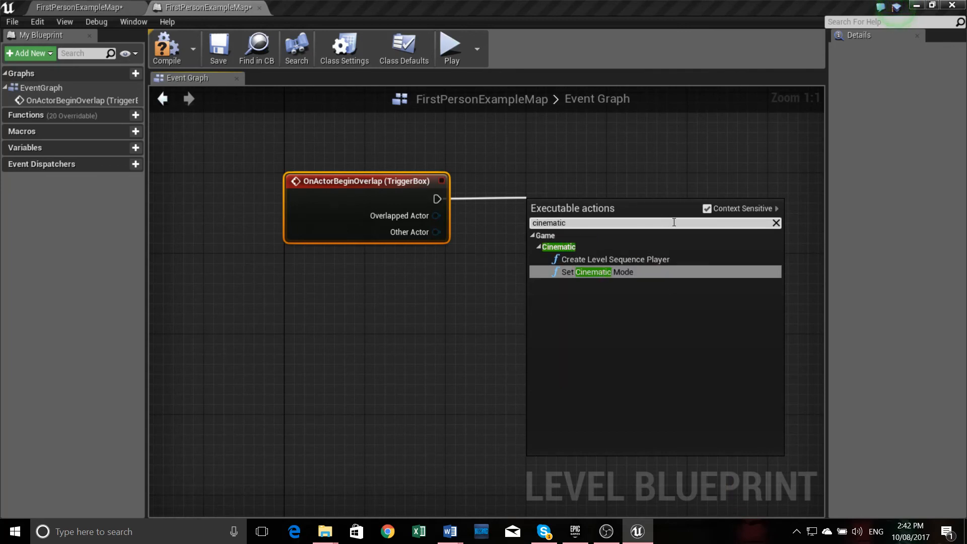
left_click(614, 260)
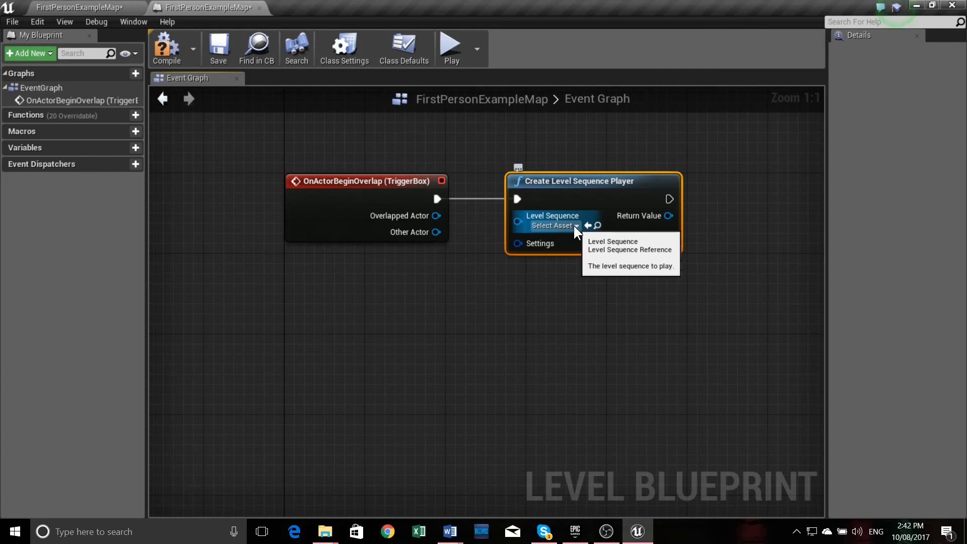
left_click(573, 225)
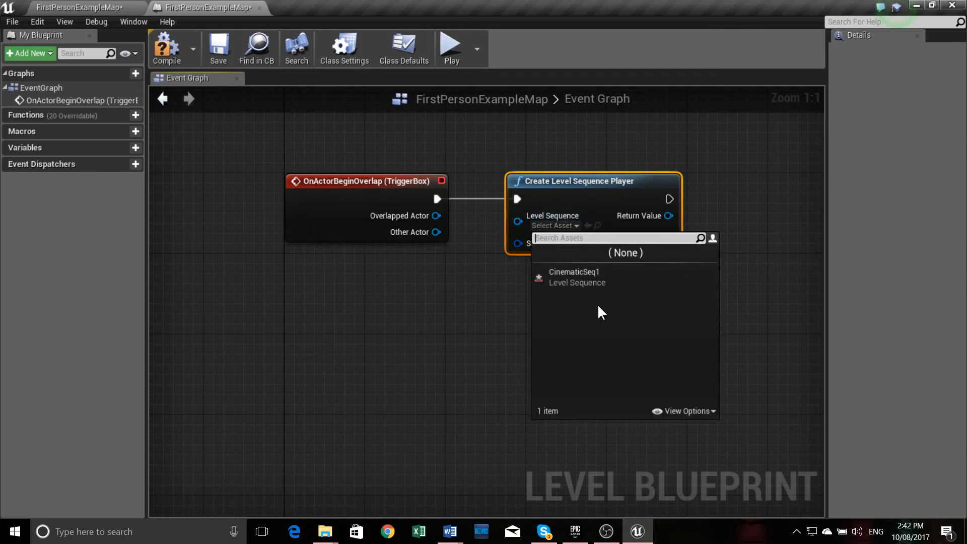
left_click(582, 277)
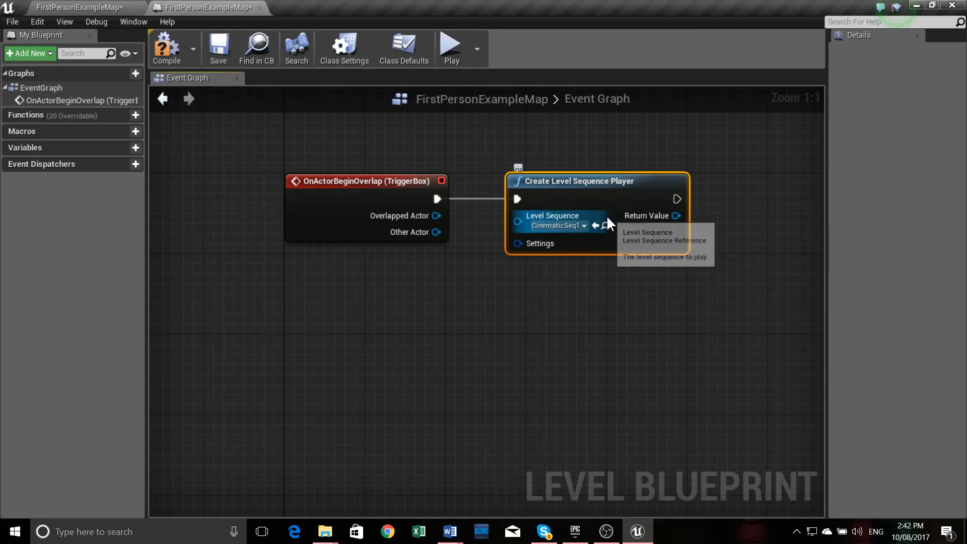
Add a cinematic Play node after Create Level Sequence Player, link Return Value to its Target, and align it with the other nodes
left_click_drag(677, 199, 741, 197)
type("play")
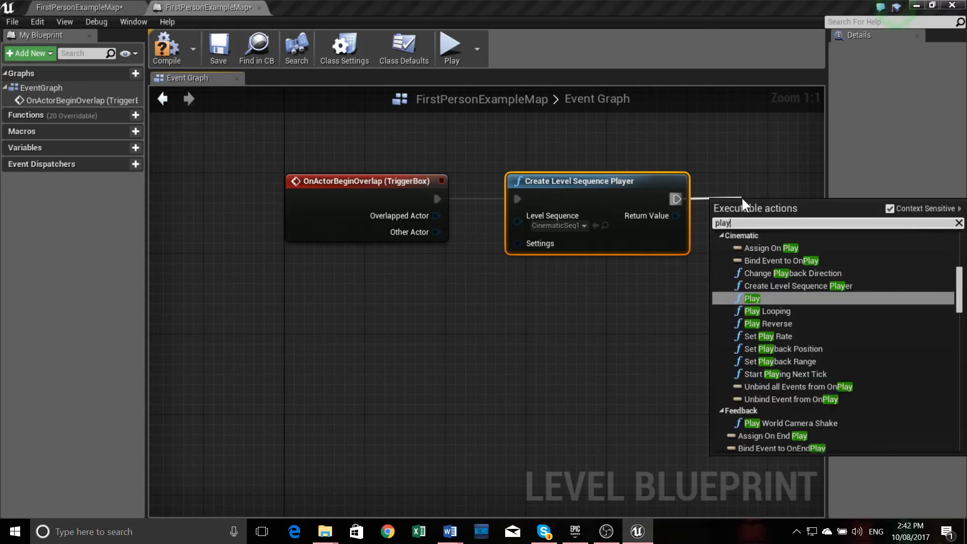
left_click(767, 298)
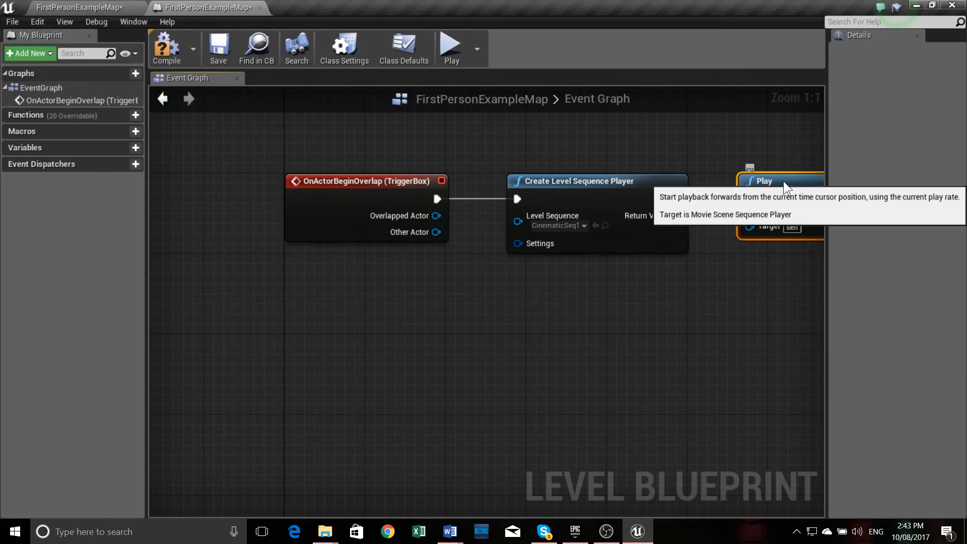
left_click_drag(676, 216, 748, 226)
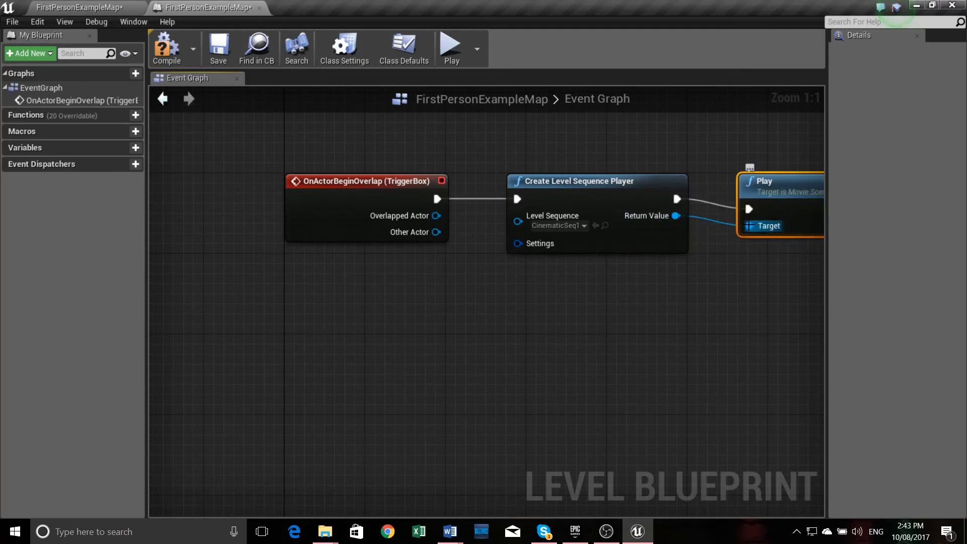
left_click_drag(784, 179, 784, 169)
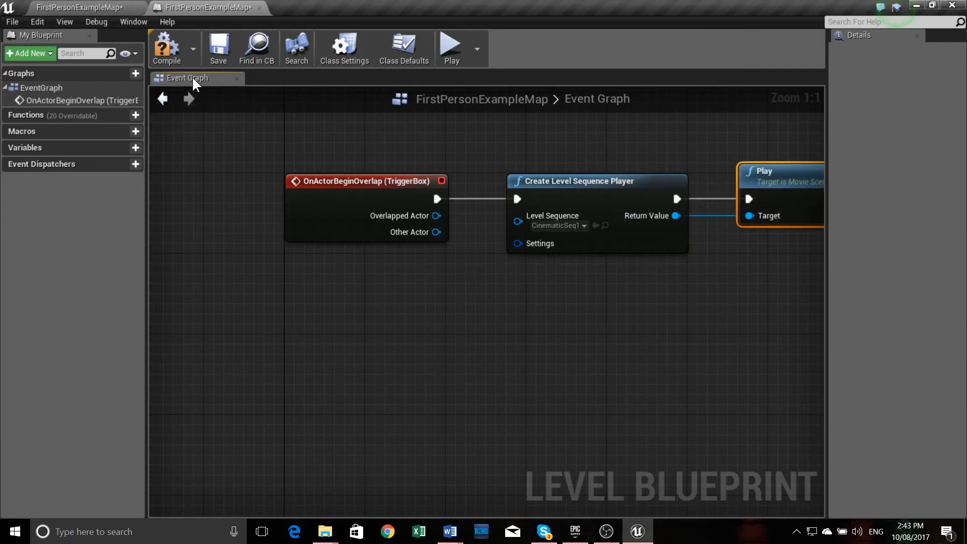
Compile and save the Level Blueprint, and return to the level editor
left_click(162, 51)
left_click(215, 45)
left_click(79, 7)
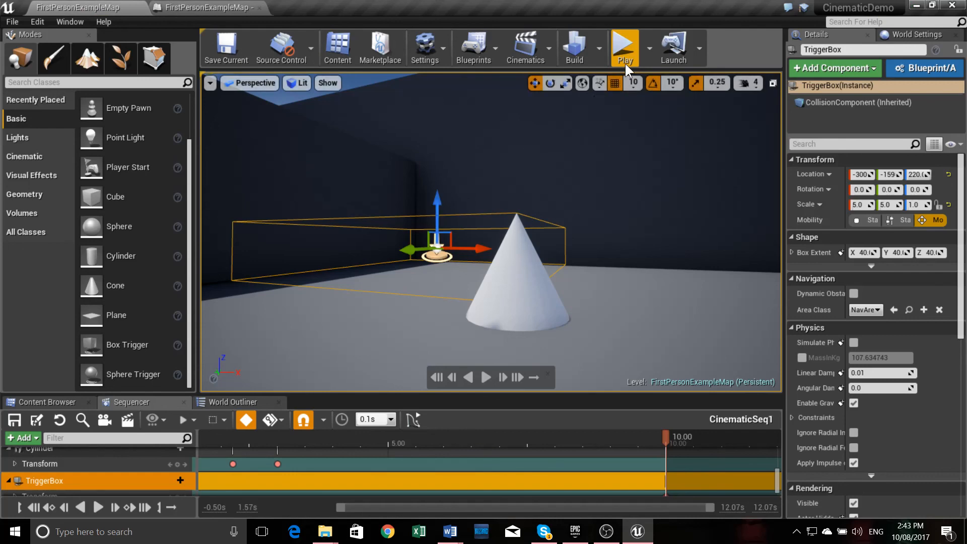
Play the level and walk the character through the arena to test the trigger box
left_click(619, 43)
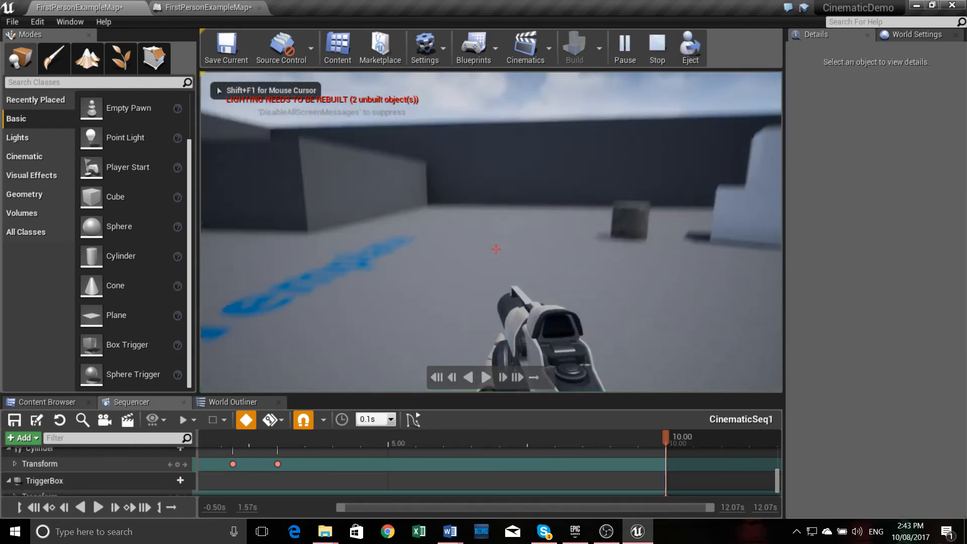
key("w")
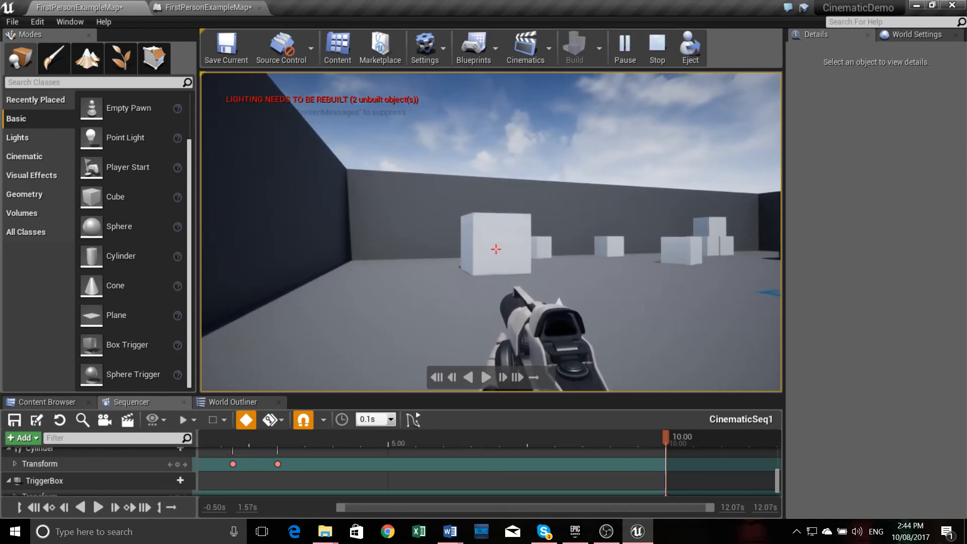
key("alt+Tab")
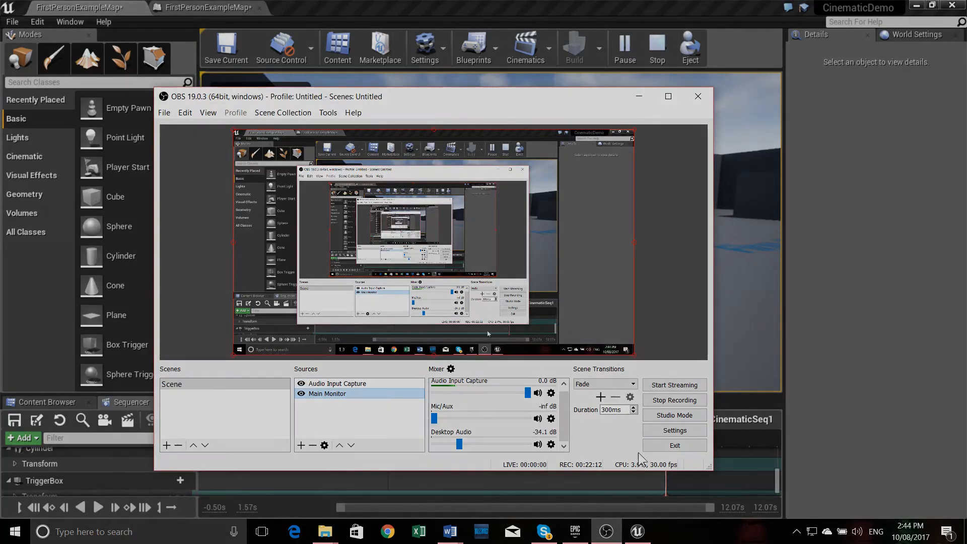